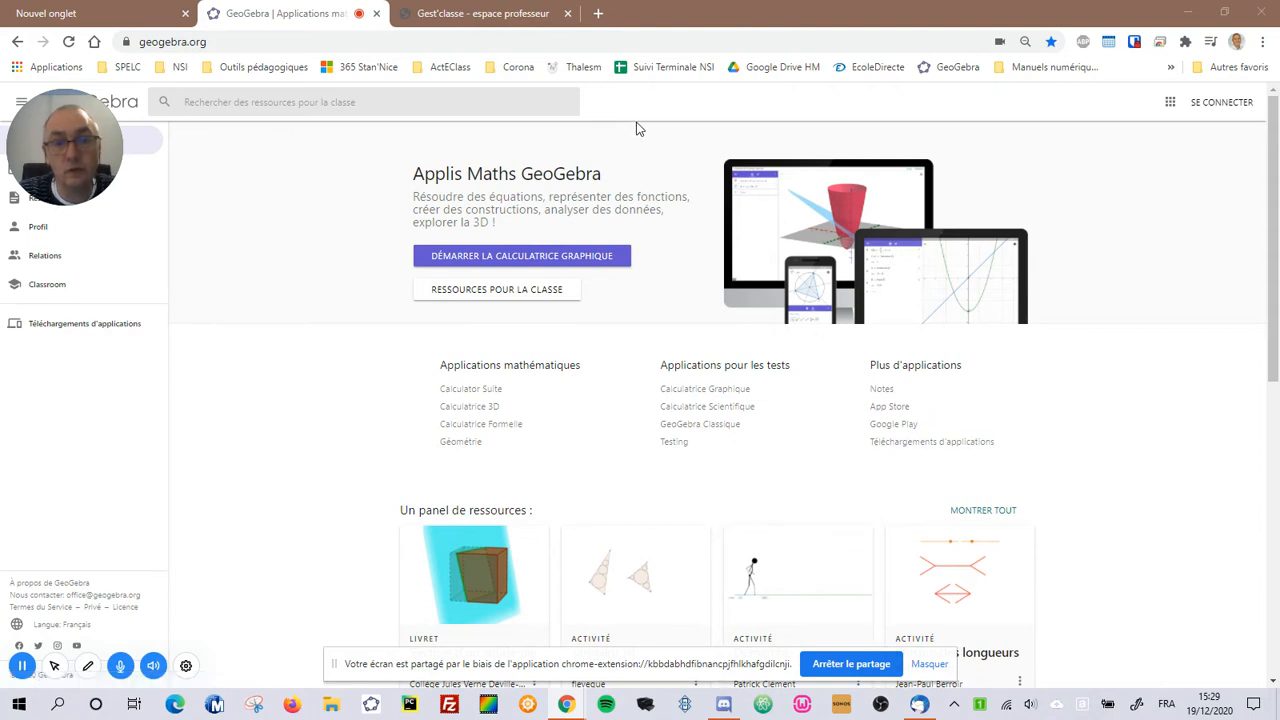
# Open GeoGebra Classique from the GeoGebra home page
pyautogui.click(957, 70)
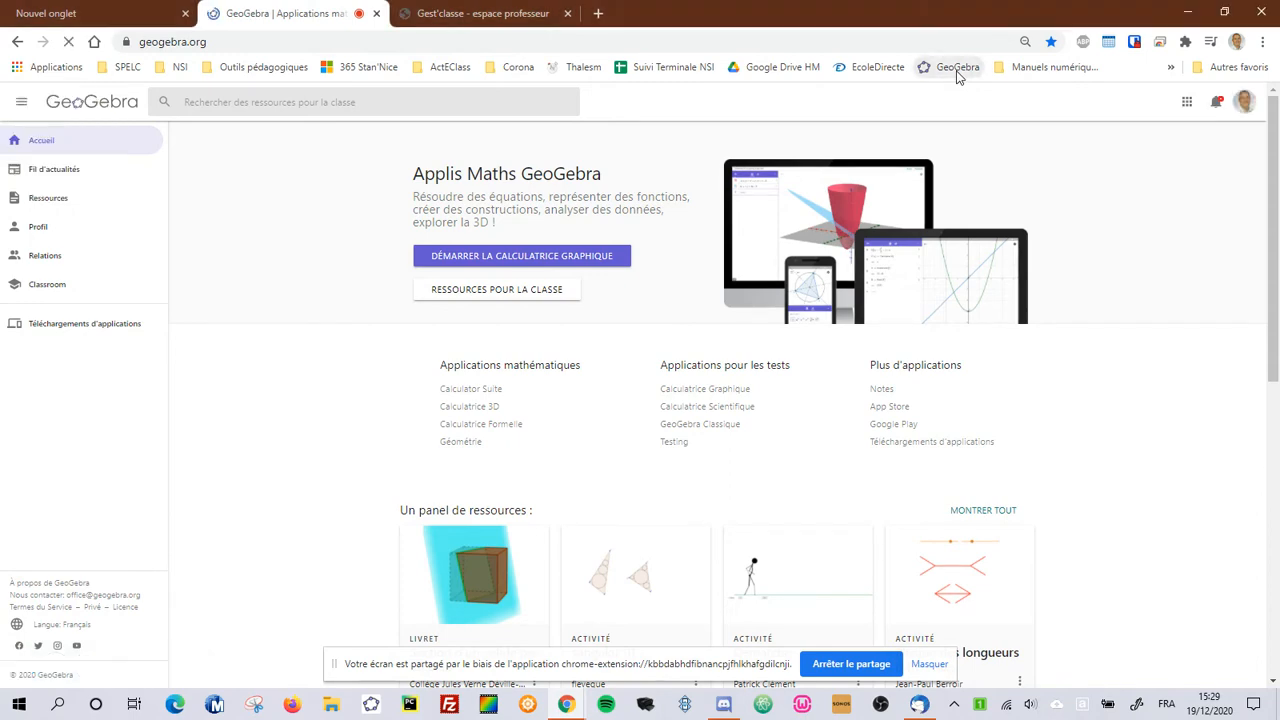
pyautogui.scroll(-2, 881, 400)
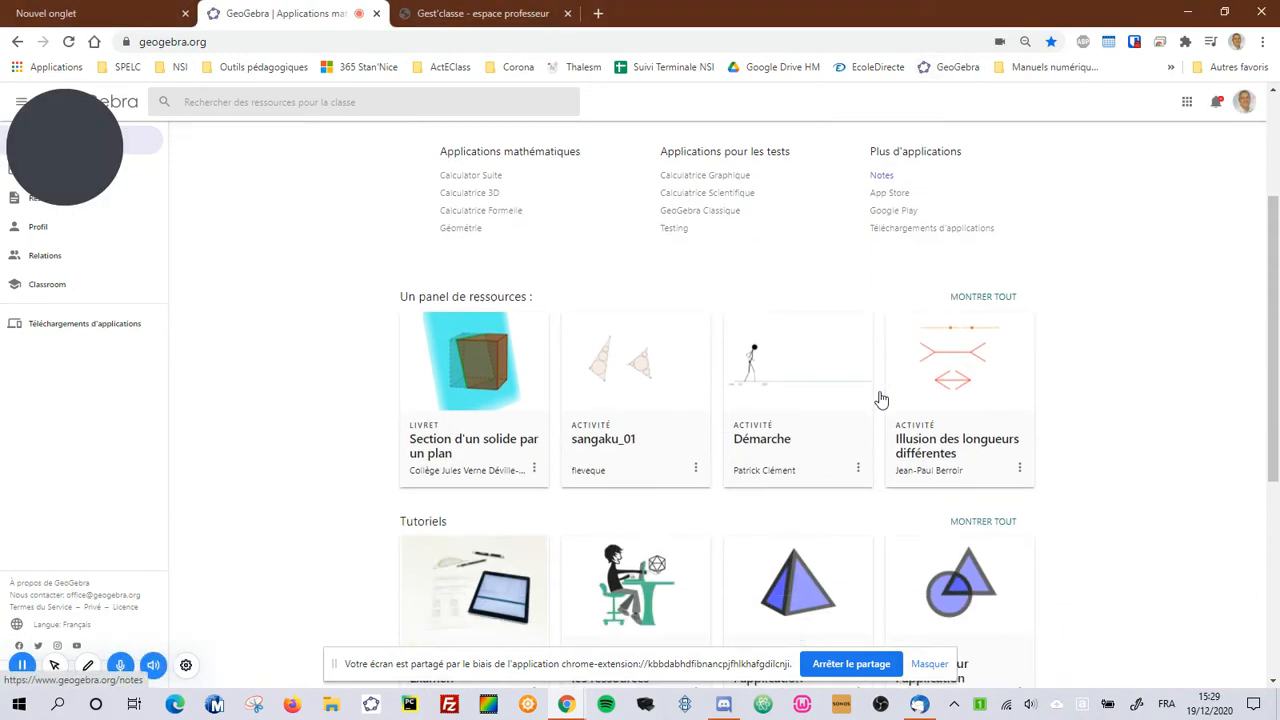
pyautogui.scroll(-4, 881, 400)
pyautogui.scroll(5, 881, 400)
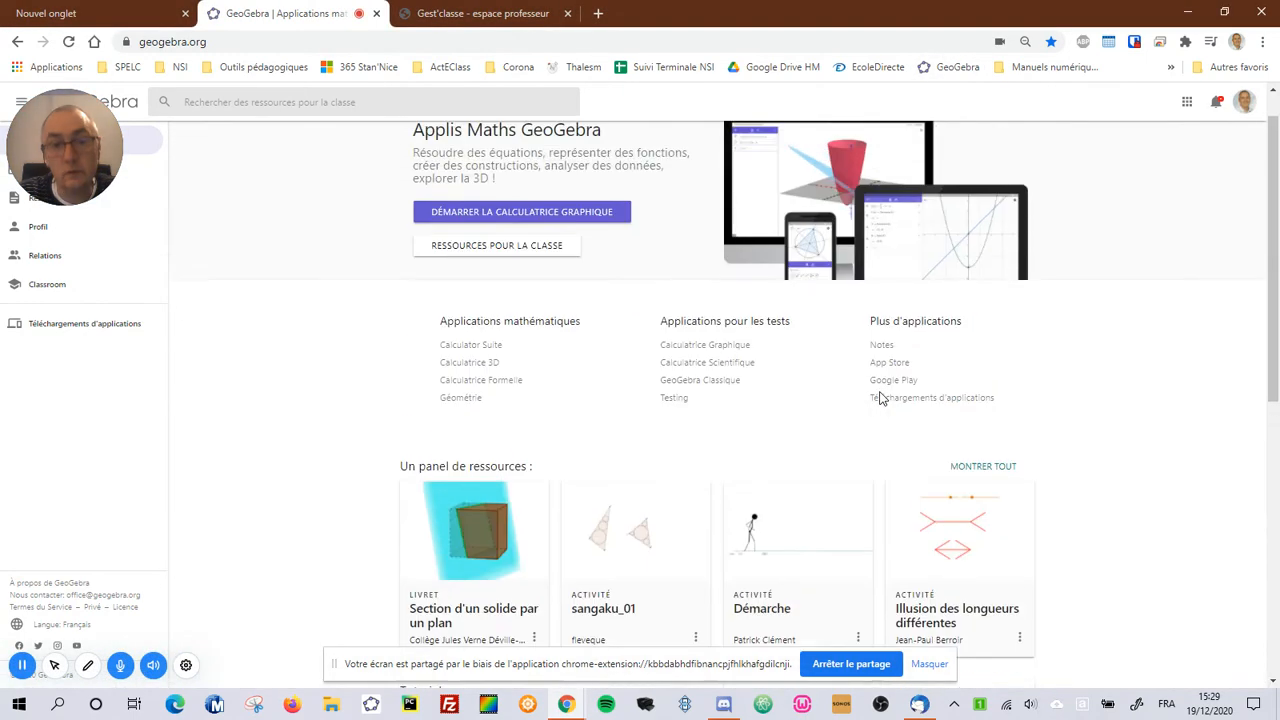
pyautogui.scroll(1, 881, 400)
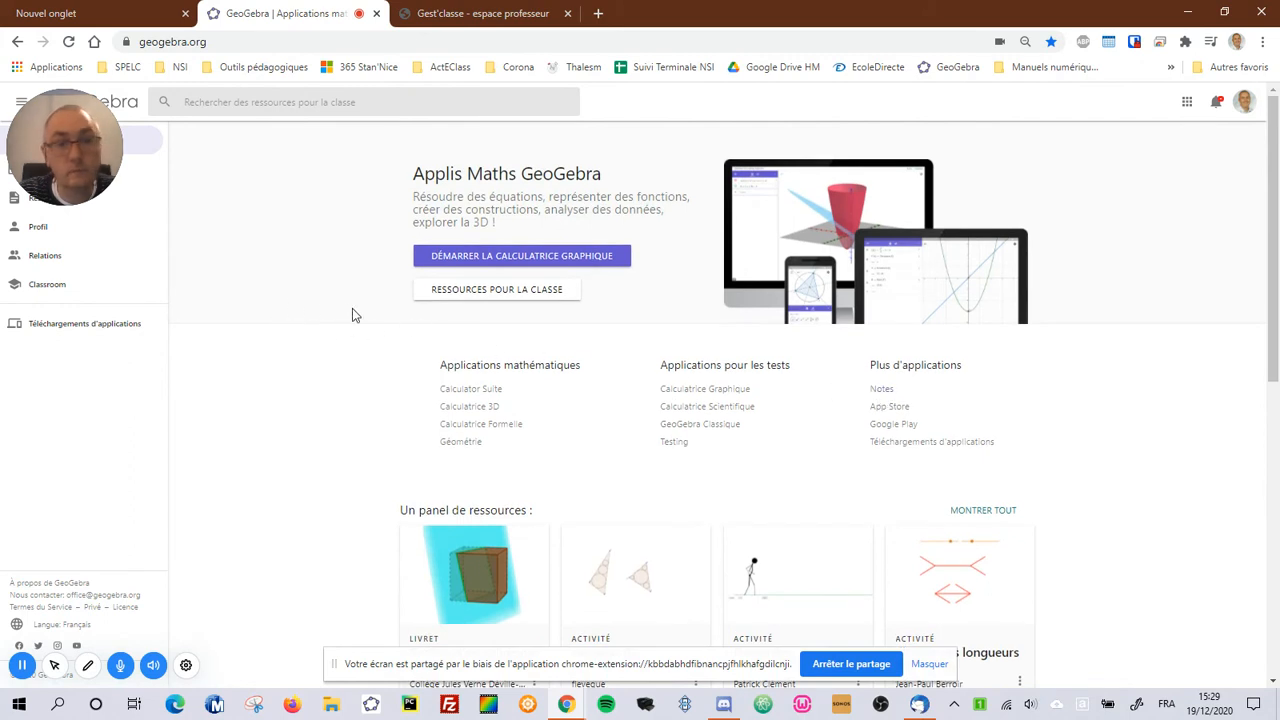
pyautogui.click(735, 426)
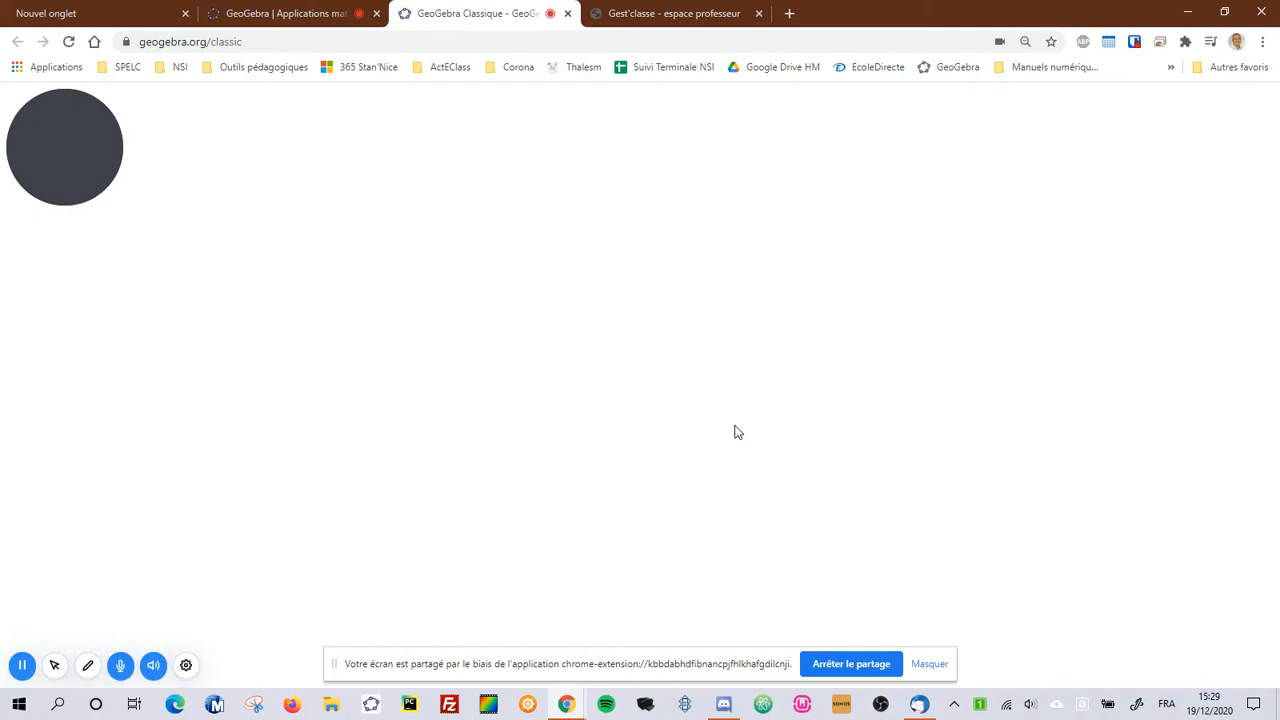
pyautogui.click(929, 667)
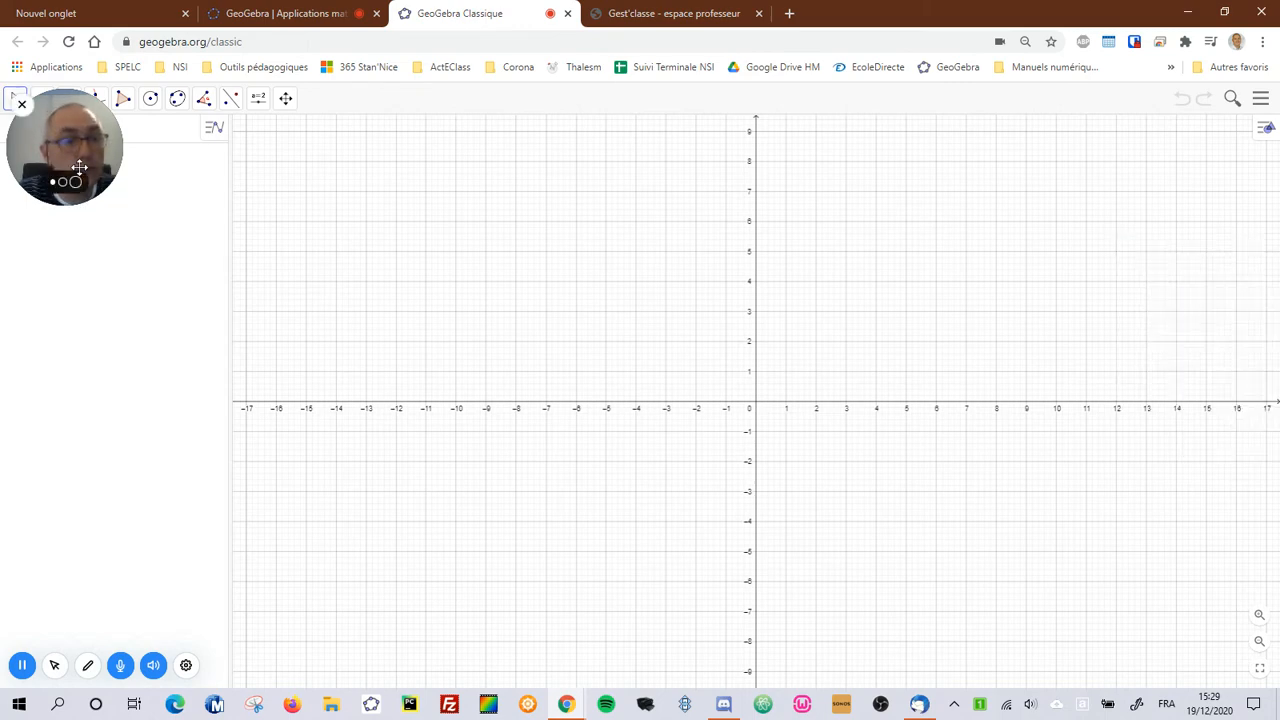
pyautogui.click(27, 113)
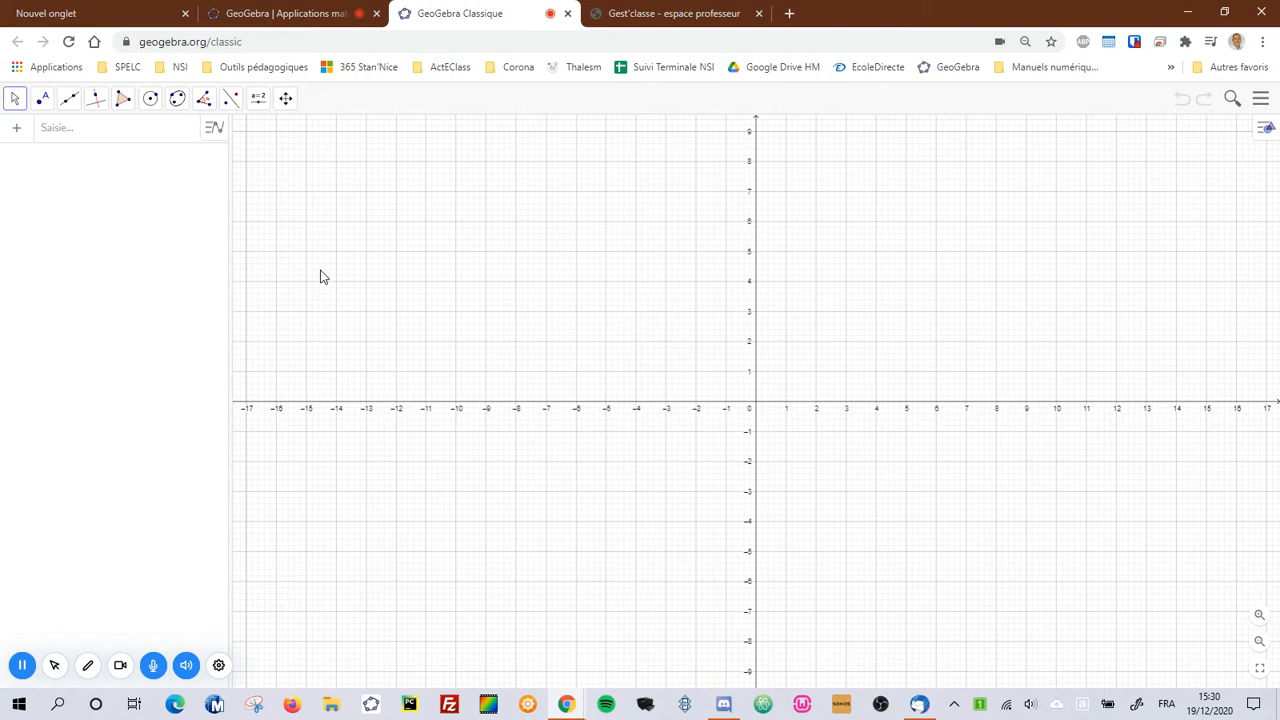
# Hide the axes and the grid in the graphics view
pyautogui.rightClick(549, 310)
pyautogui.click(571, 333)
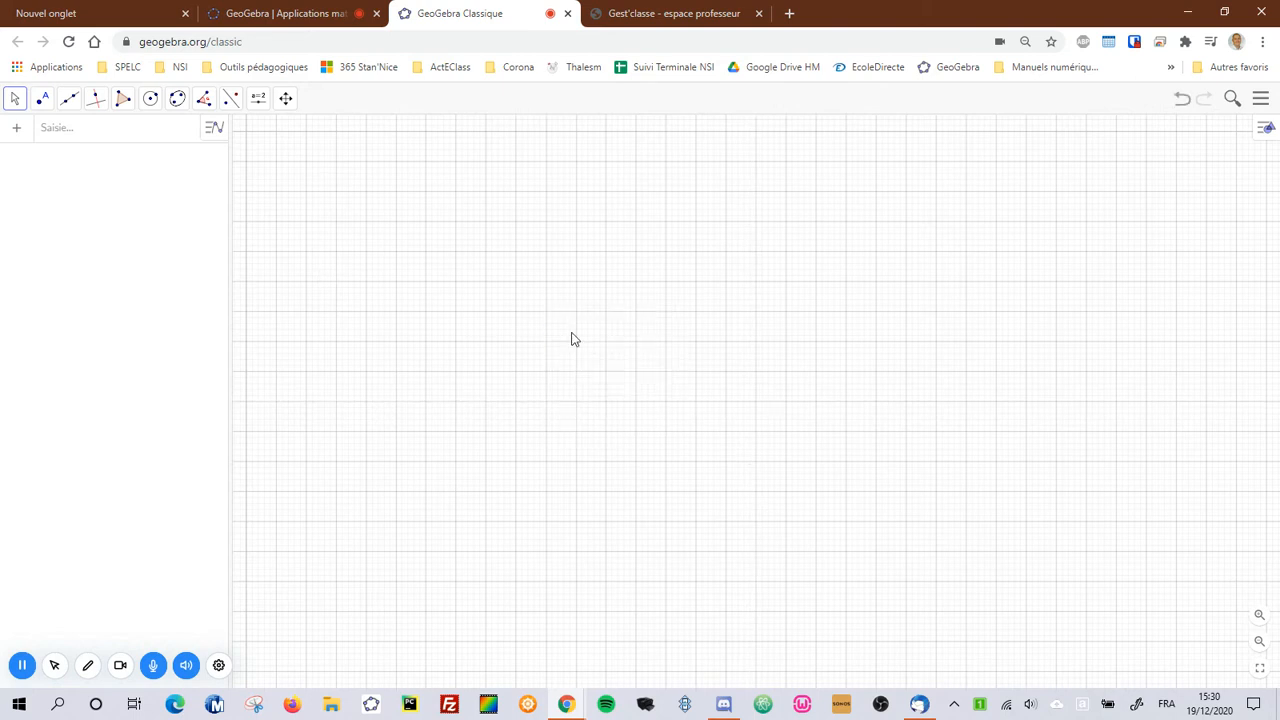
pyautogui.rightClick(573, 338)
pyautogui.click(612, 372)
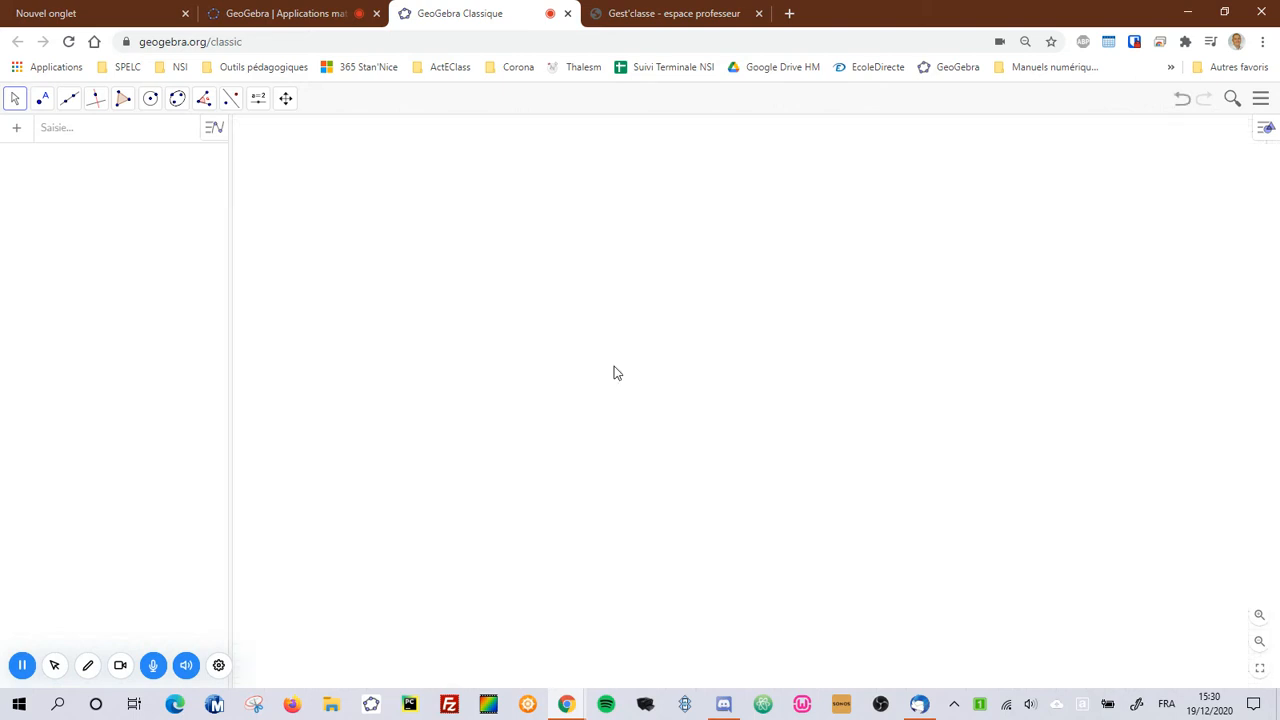
# Construct a regular polygon with 4 vertices on a base from about (-3.99, -1.31) to about (0.45, -1.39)
pyautogui.hotkey('ctrl', '+')
pyautogui.hotkey('ctrl', '+')
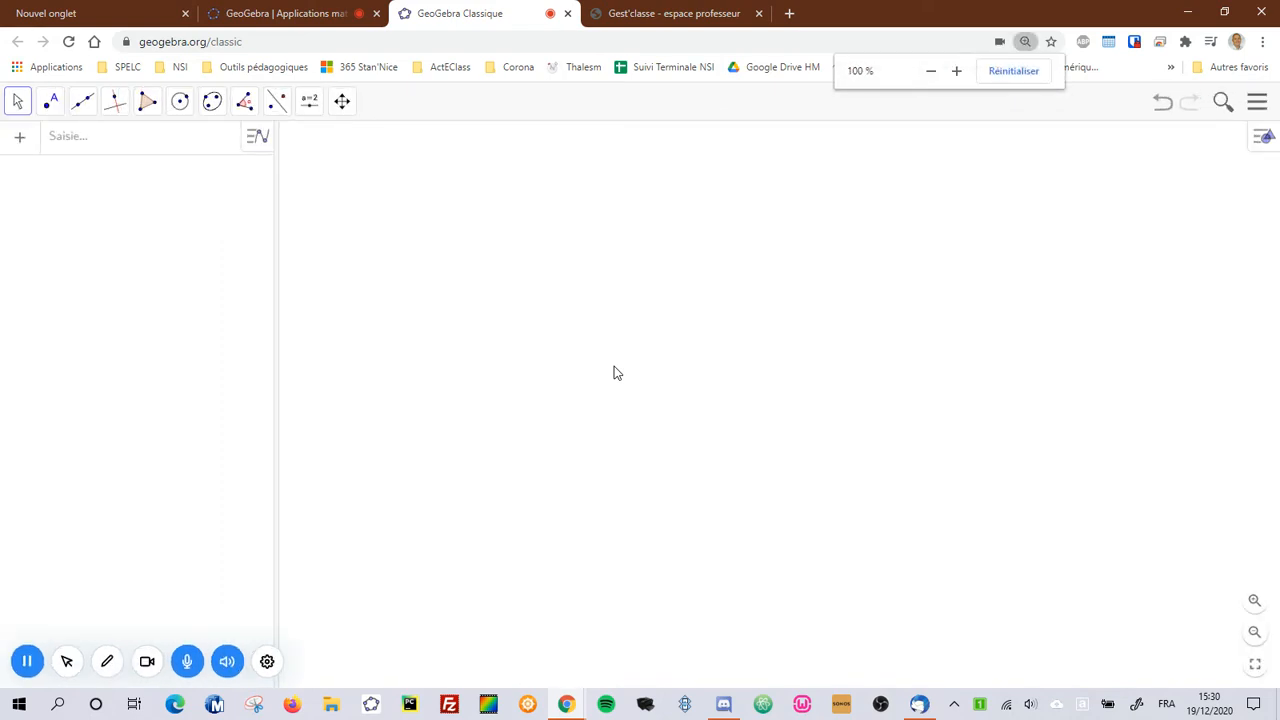
pyautogui.click(164, 103)
pyautogui.click(195, 181)
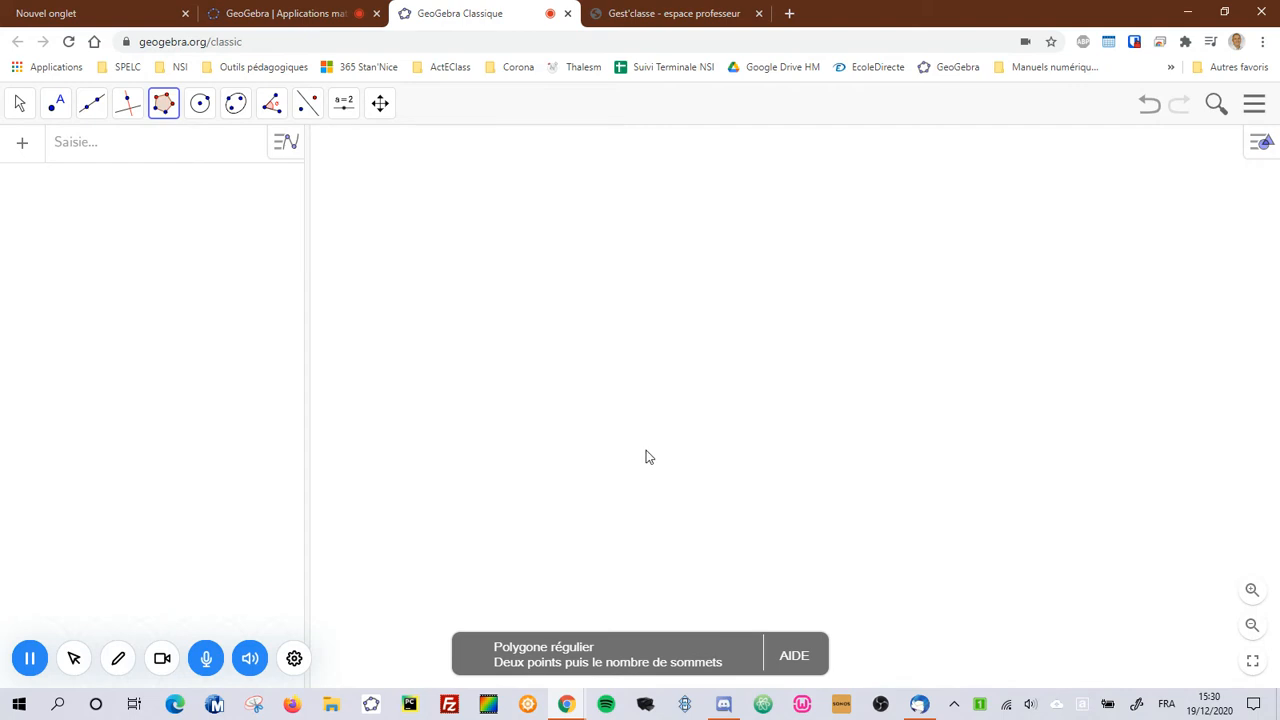
pyautogui.click(645, 457)
pyautogui.click(815, 459)
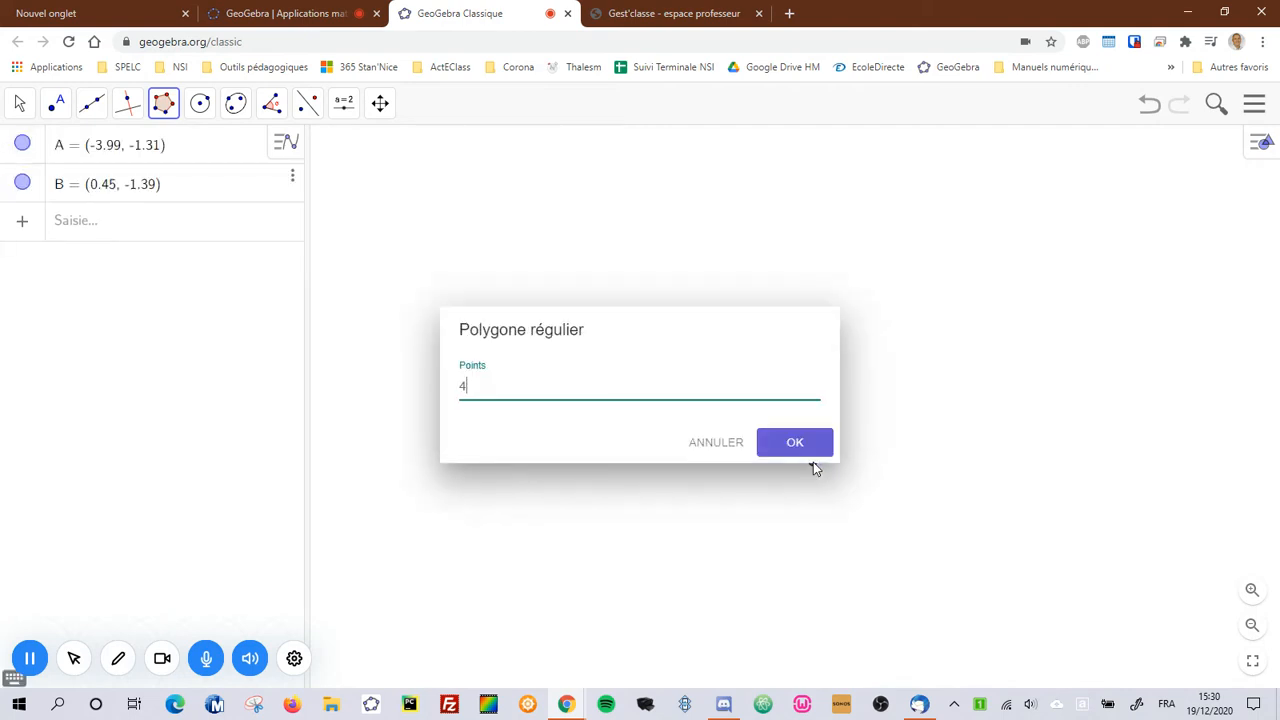
pyautogui.click(793, 446)
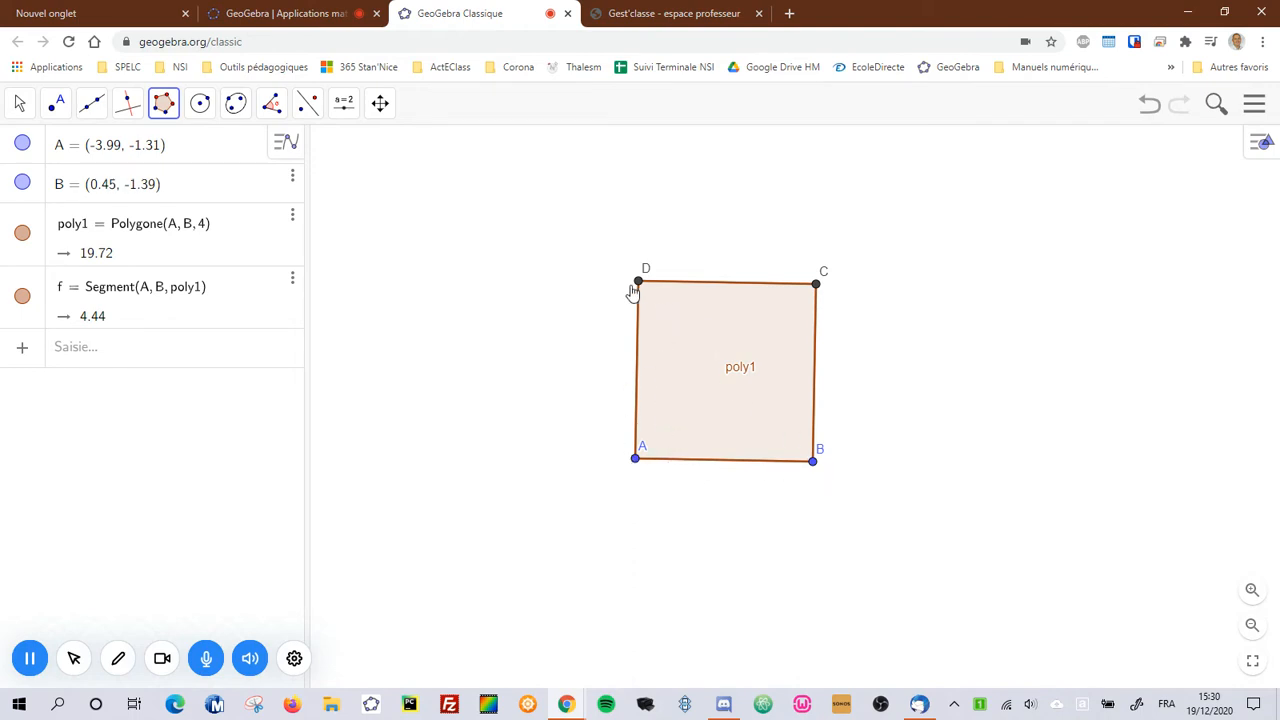
# Create the midpoint of the square's upper side DC and draw the perpendicular to that side through it
pyautogui.scroll(-3, 764, 276)
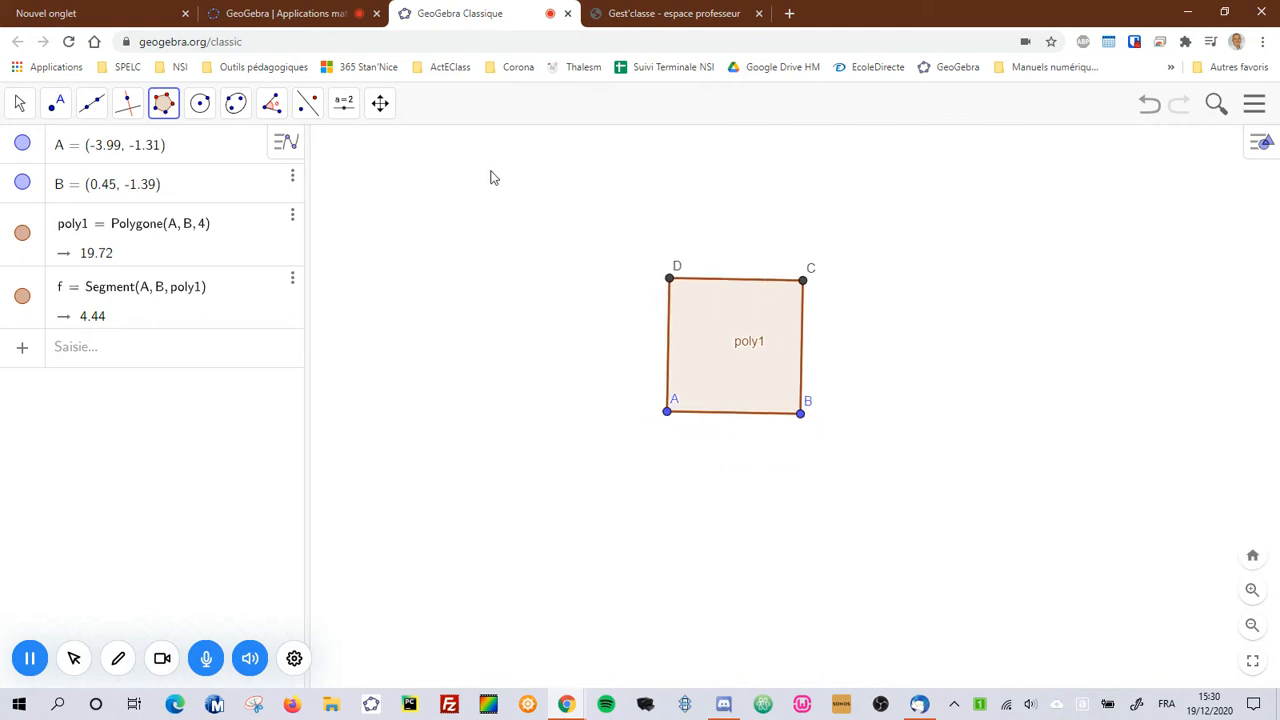
pyautogui.click(57, 106)
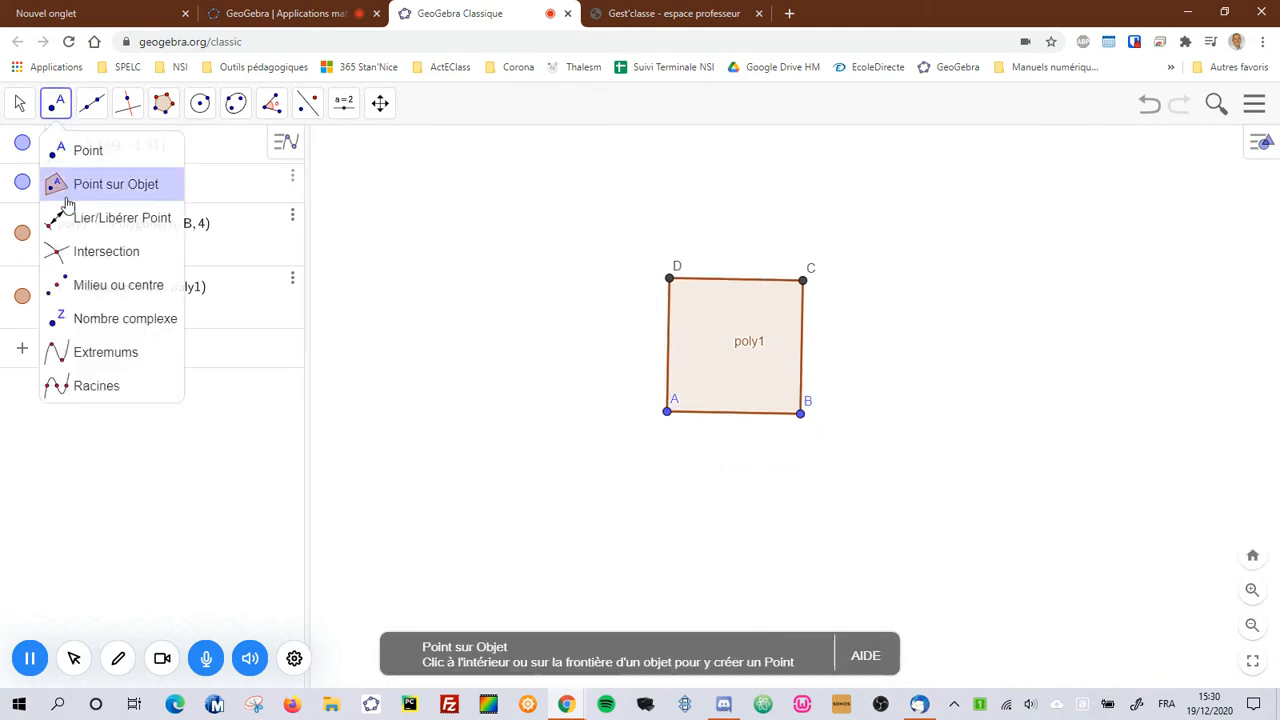
pyautogui.click(81, 292)
pyautogui.click(737, 281)
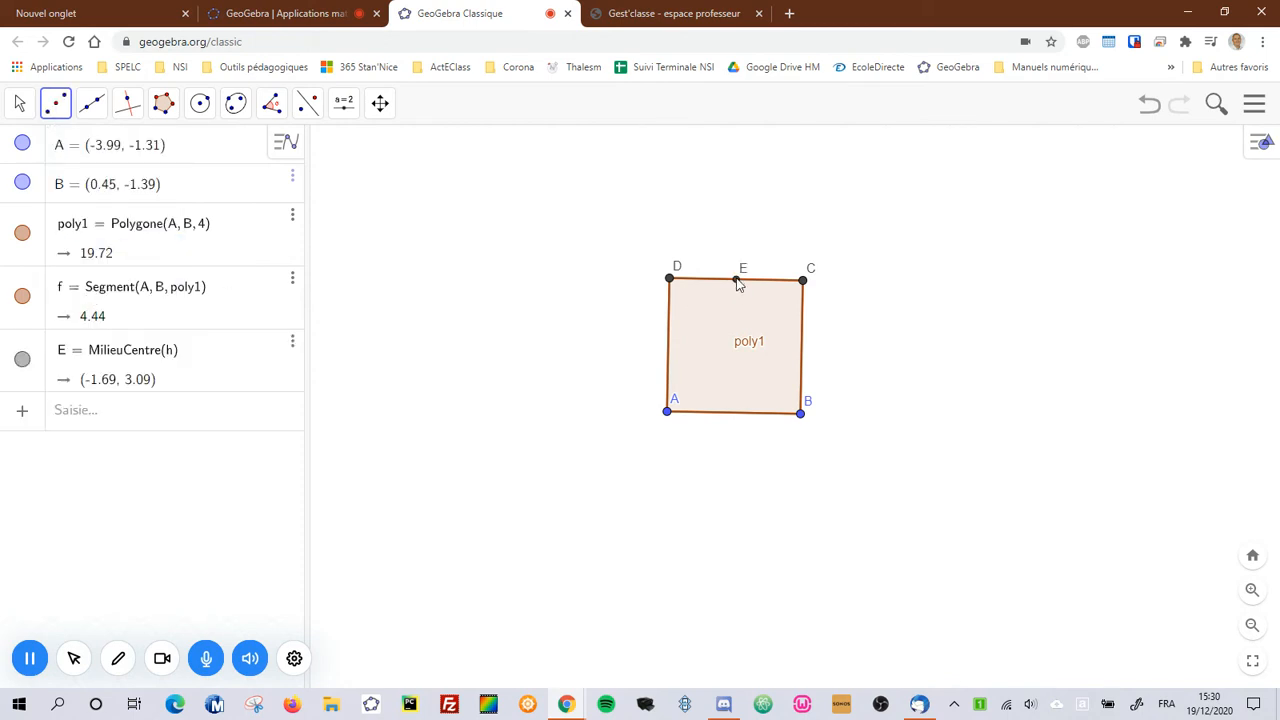
pyautogui.click(128, 112)
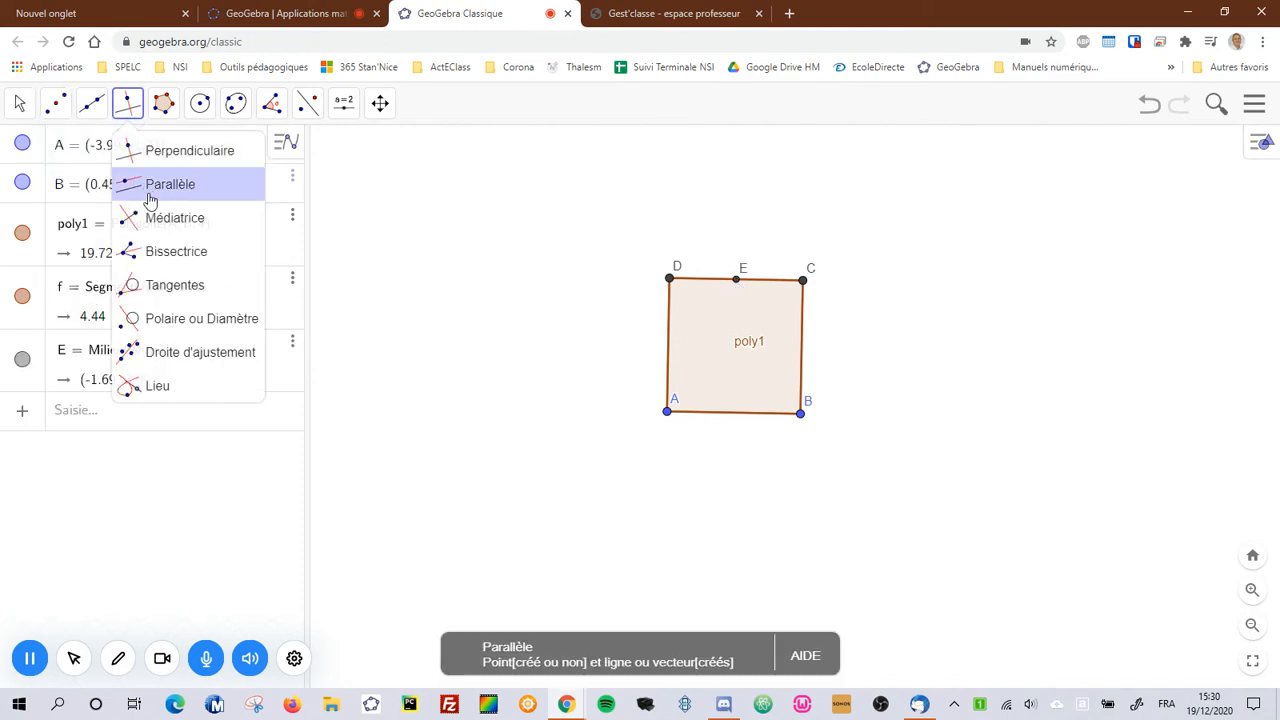
pyautogui.click(184, 160)
pyautogui.click(714, 281)
pyautogui.click(736, 279)
# Draw a circle centred at E through D and mark its intersection with the perpendicular above the square
pyautogui.click(198, 116)
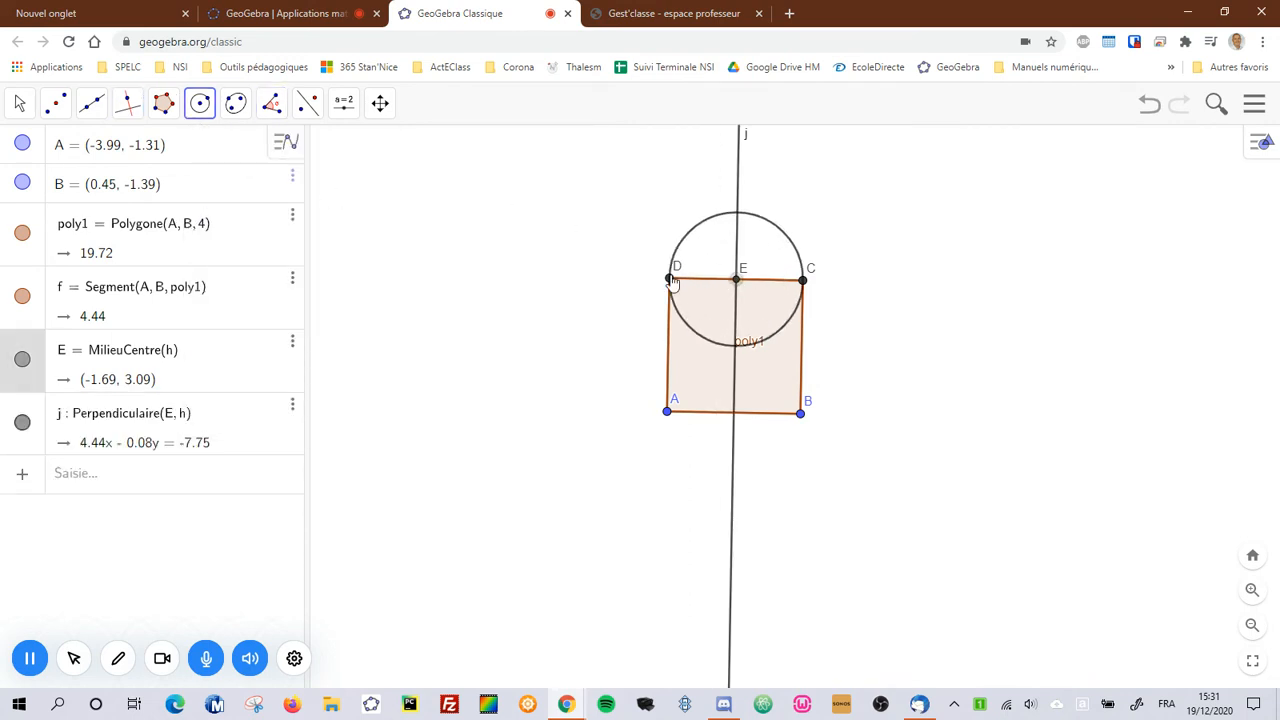
pyautogui.click(671, 281)
pyautogui.click(62, 110)
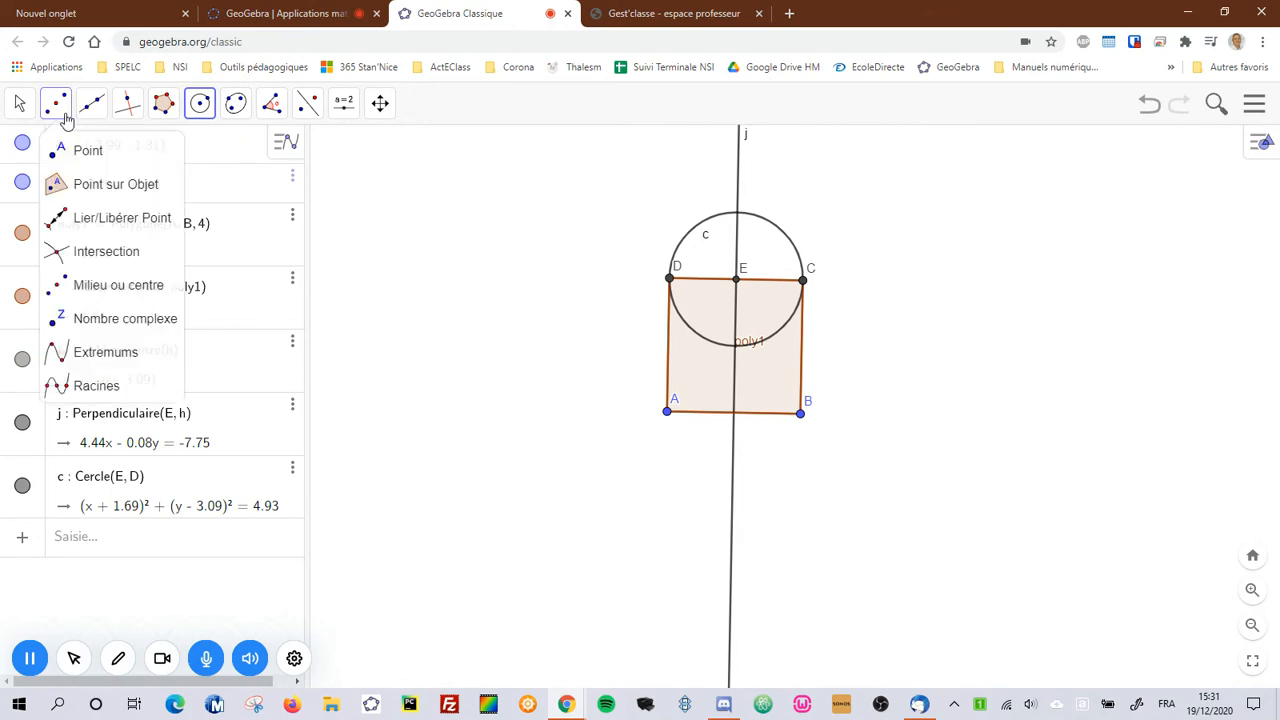
pyautogui.click(106, 252)
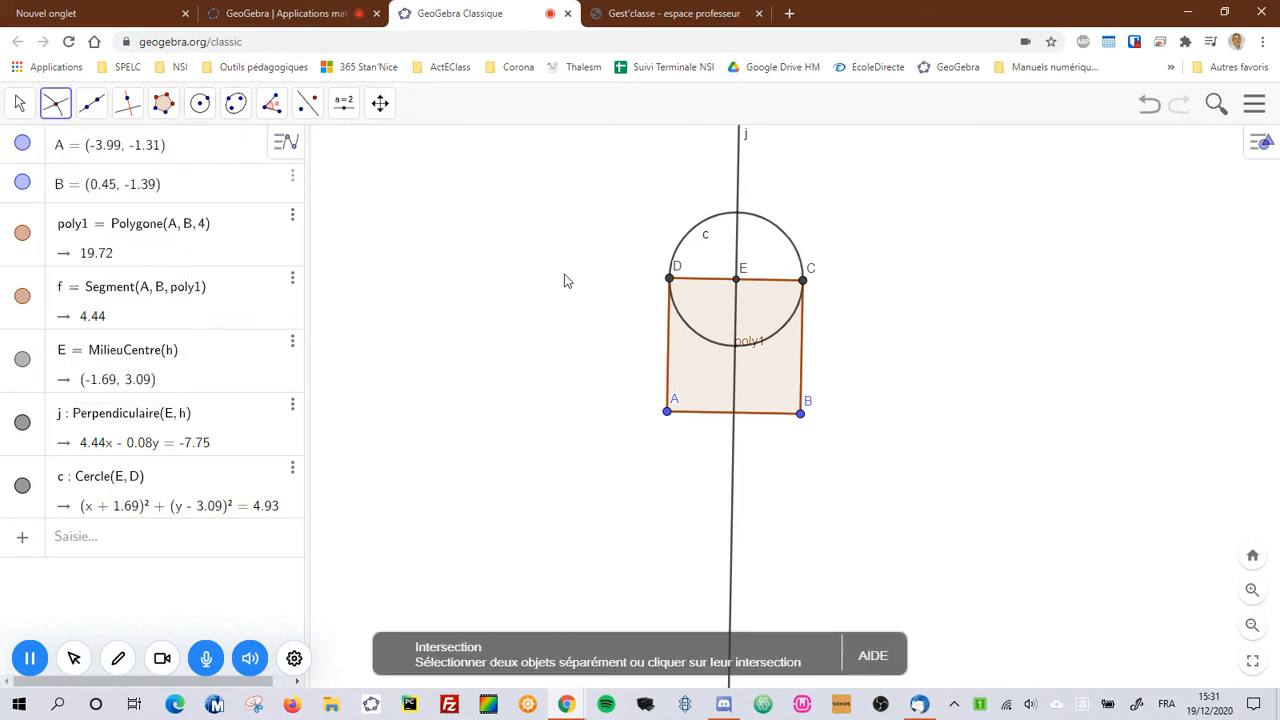
pyautogui.click(737, 212)
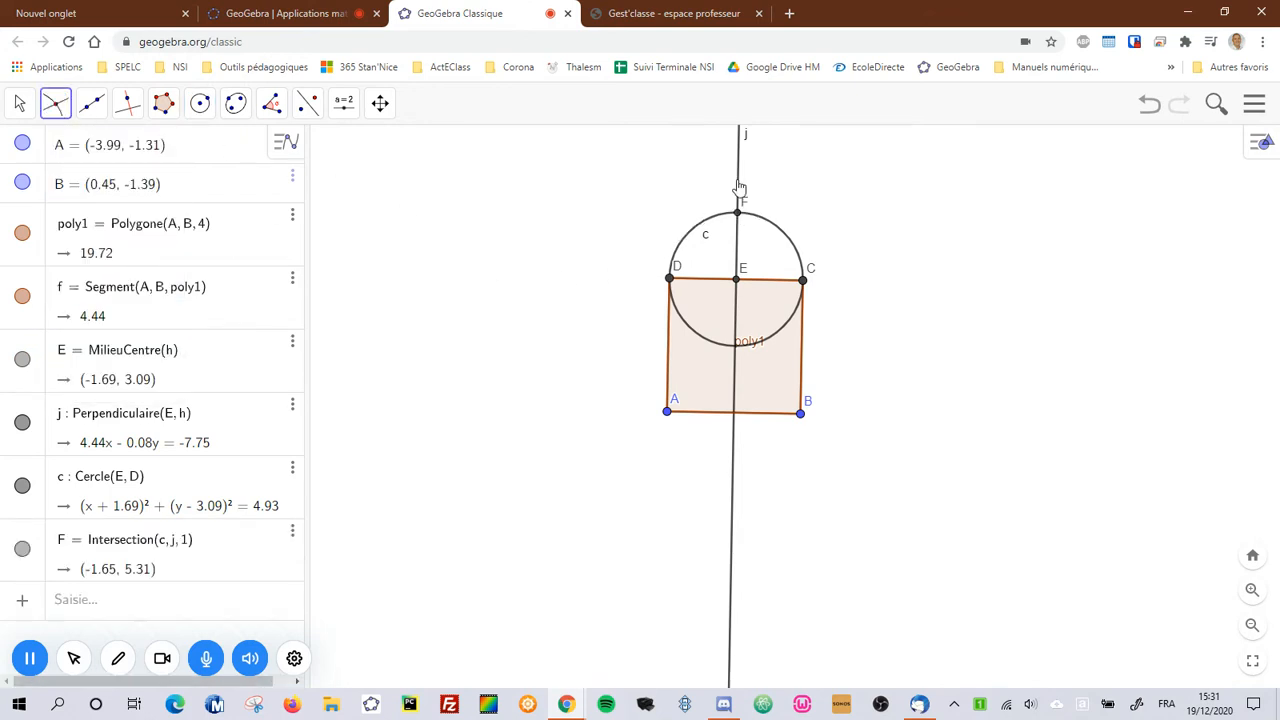
# Hide the perpendicular line, the circle and midpoint E, keeping point F displayed
pyautogui.rightClick(740, 192)
pyautogui.click(777, 270)
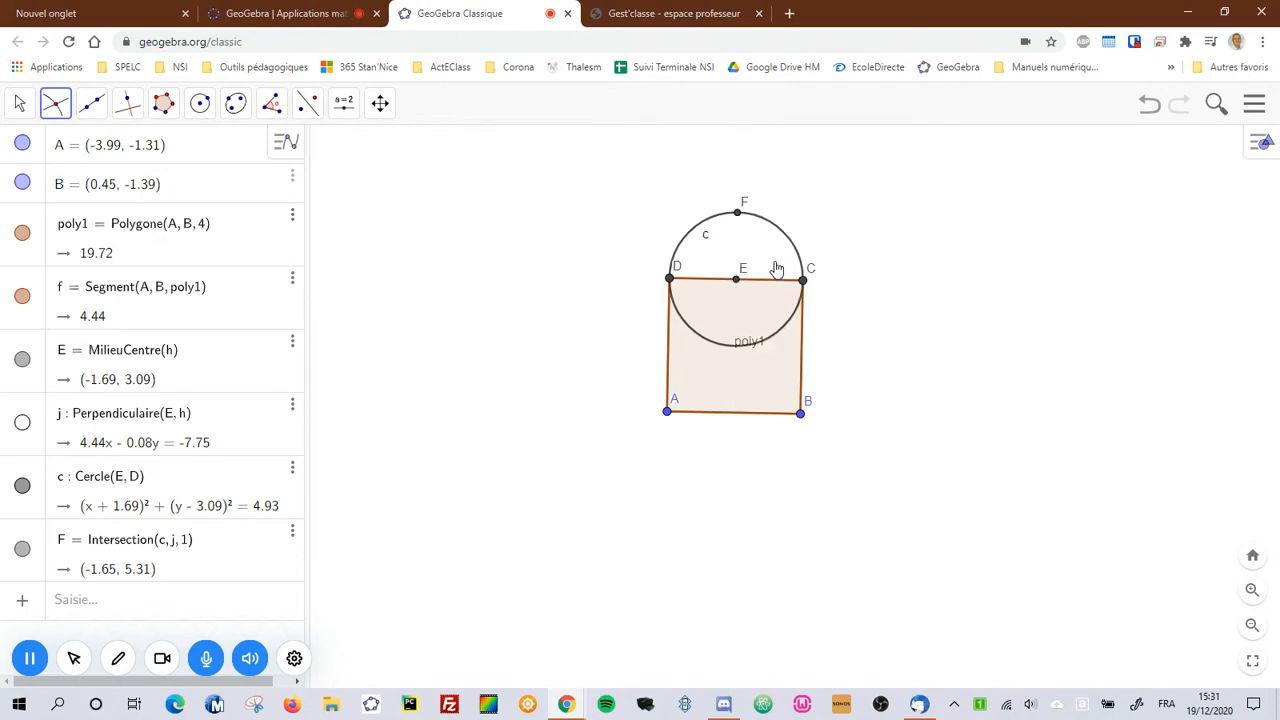
pyautogui.rightClick(778, 227)
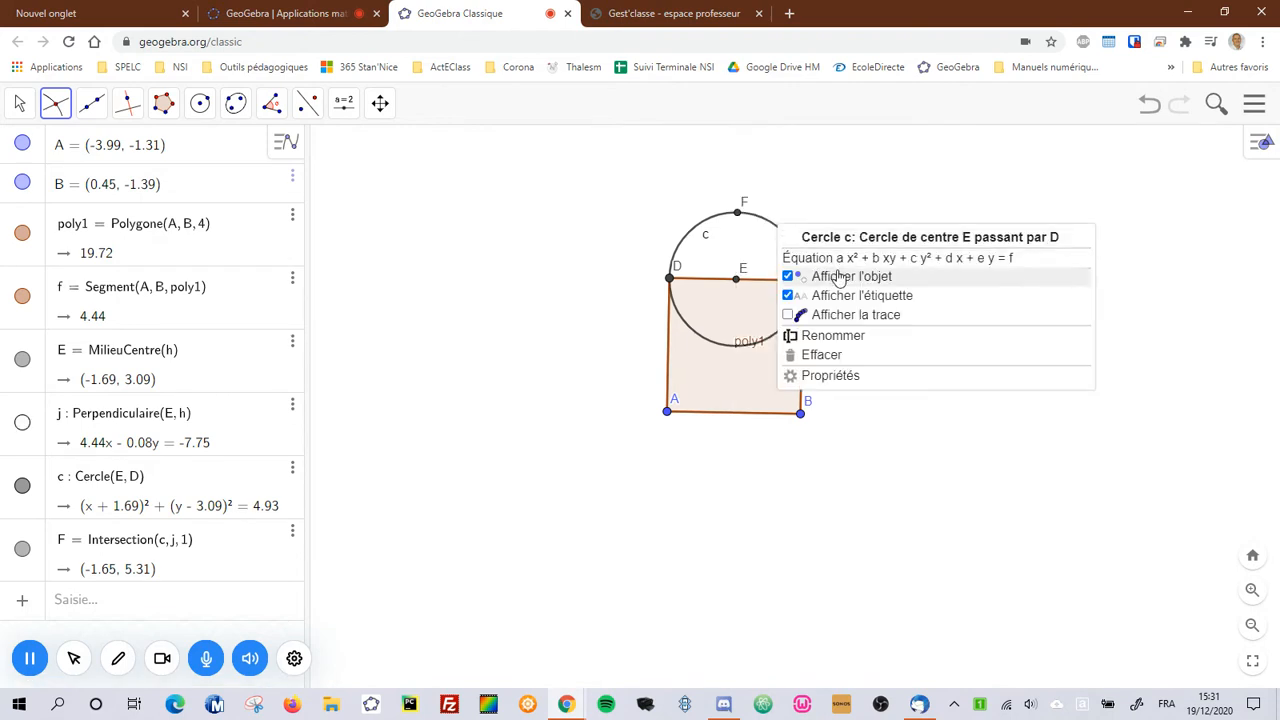
pyautogui.click(842, 278)
pyautogui.rightClick(737, 285)
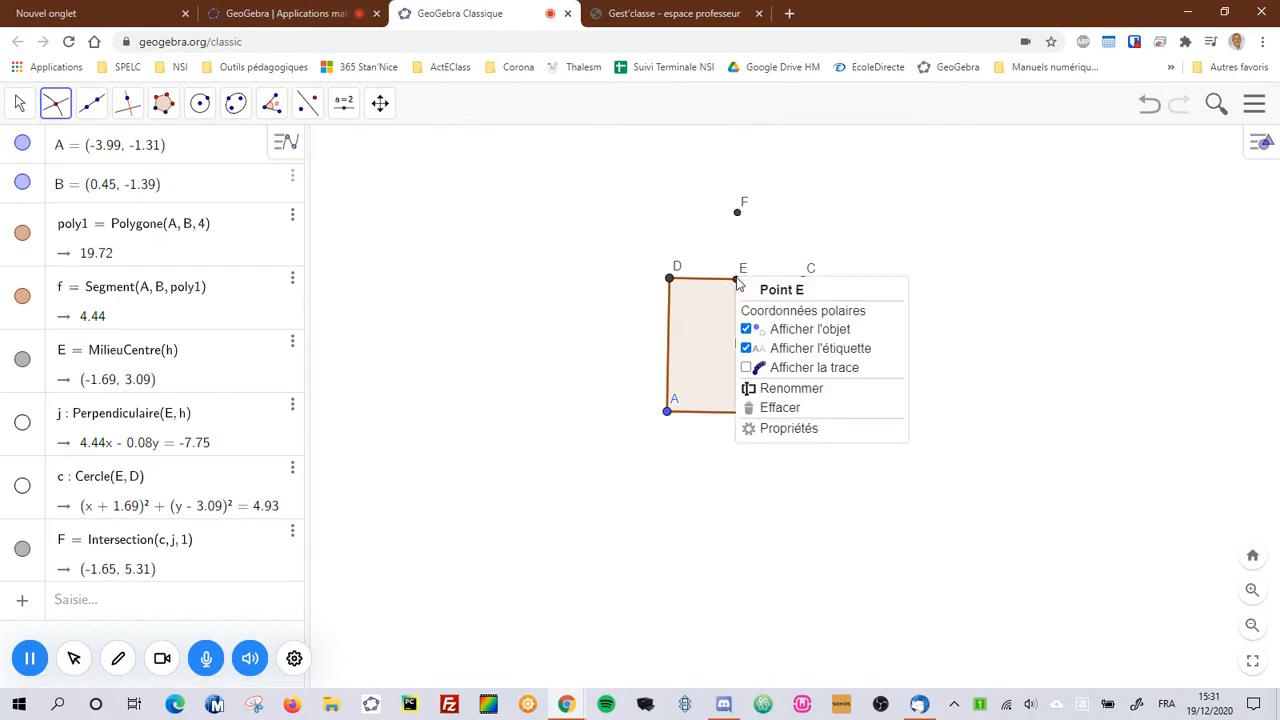
pyautogui.click(820, 330)
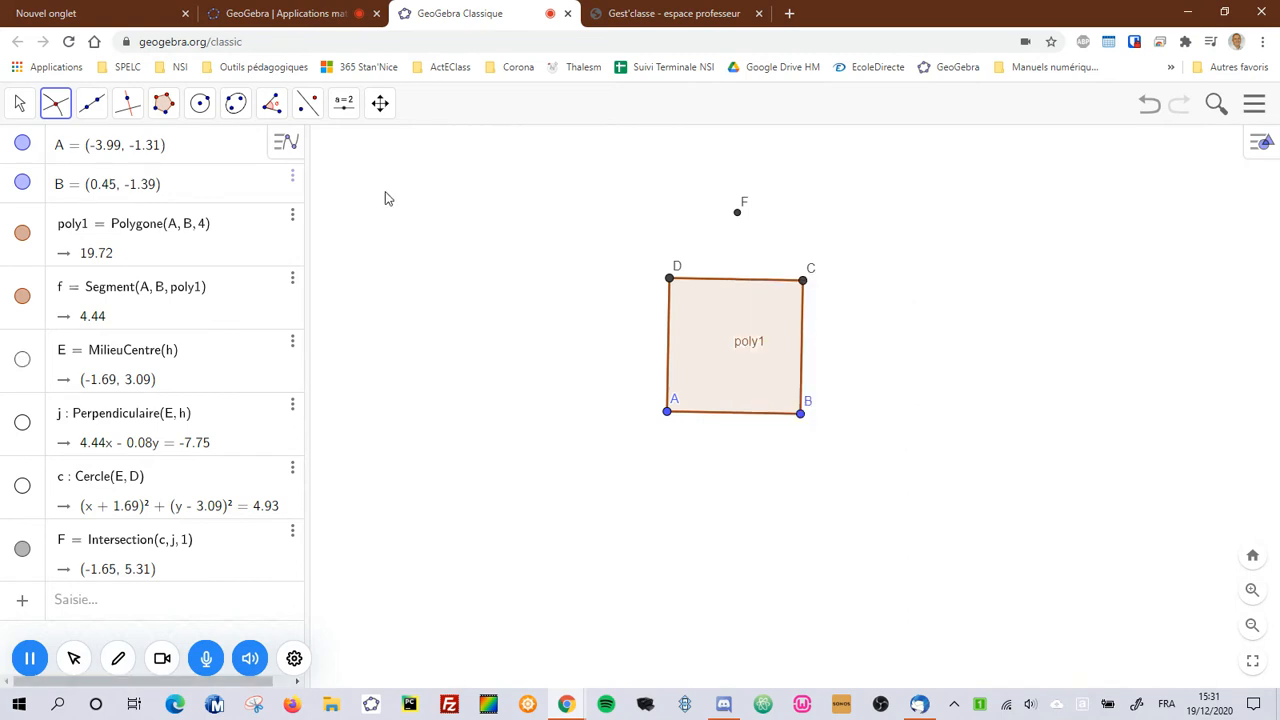
# Construct a regular polygon with 4 vertices from point D to point F
pyautogui.click(164, 108)
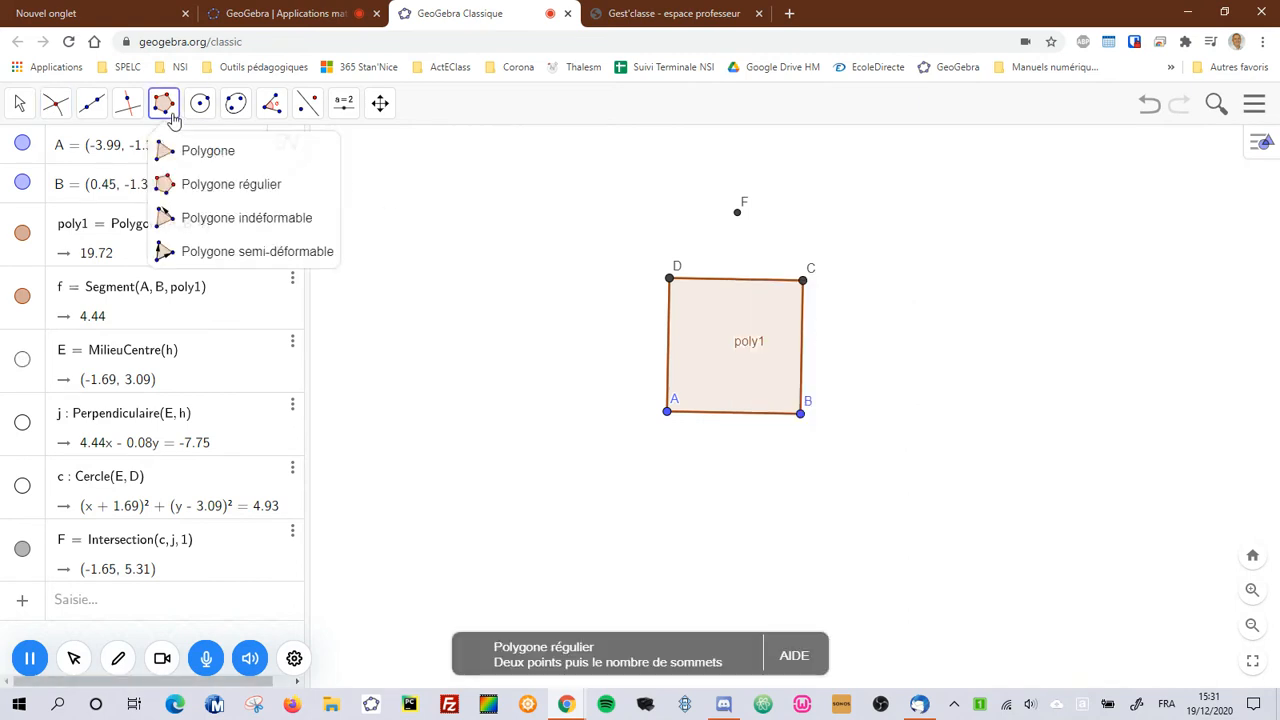
pyautogui.click(200, 190)
pyautogui.click(669, 278)
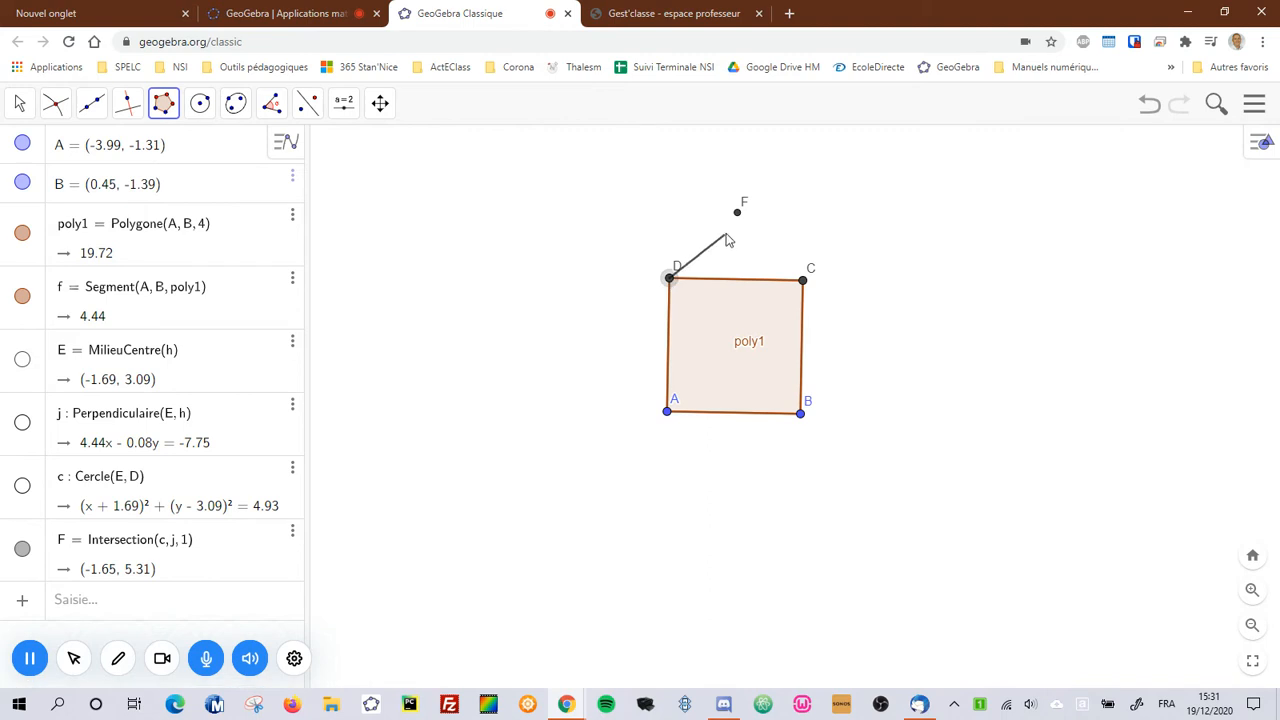
pyautogui.click(736, 218)
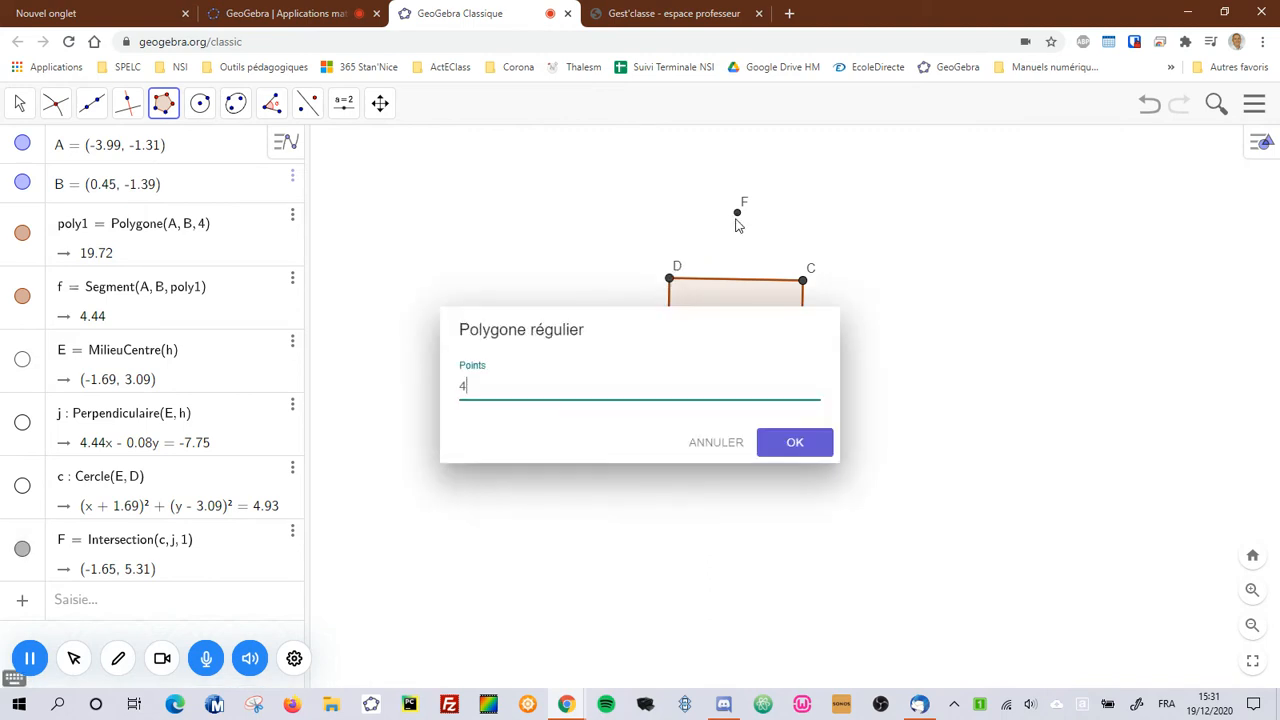
pyautogui.click(792, 440)
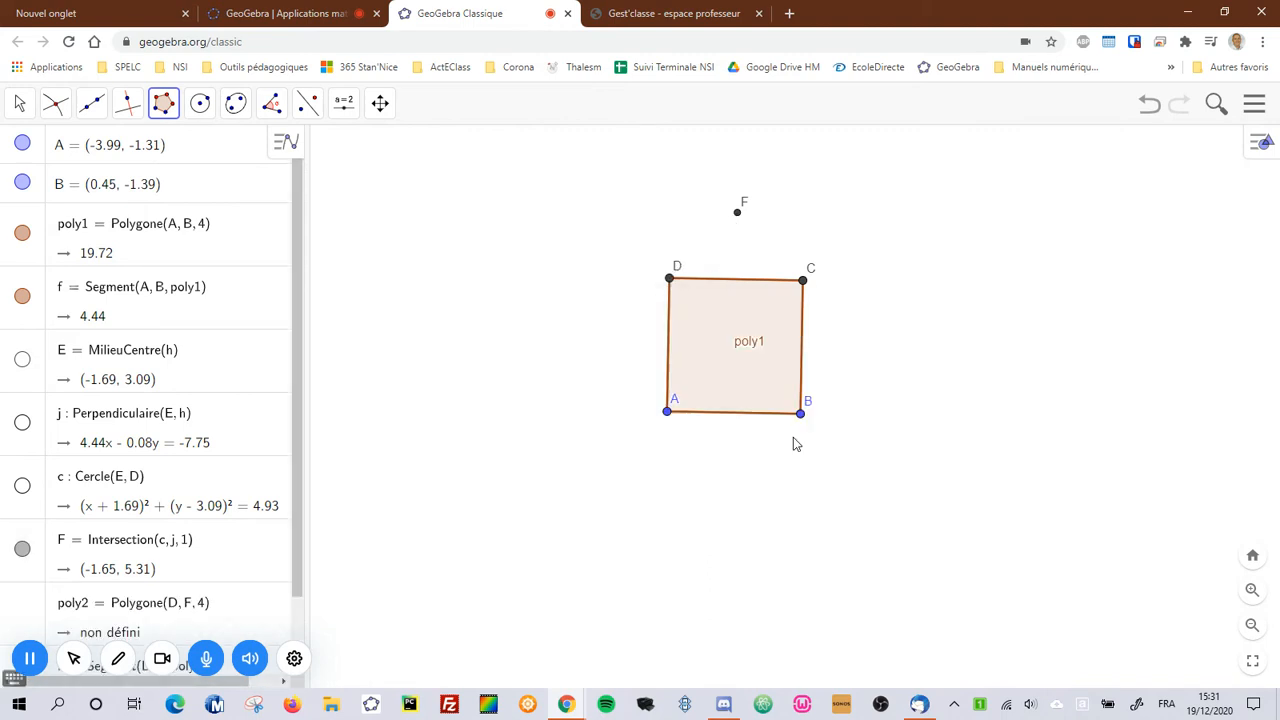
# Construct a regular polygon with 4 vertices from point F to point C
pyautogui.click(739, 216)
pyautogui.click(803, 283)
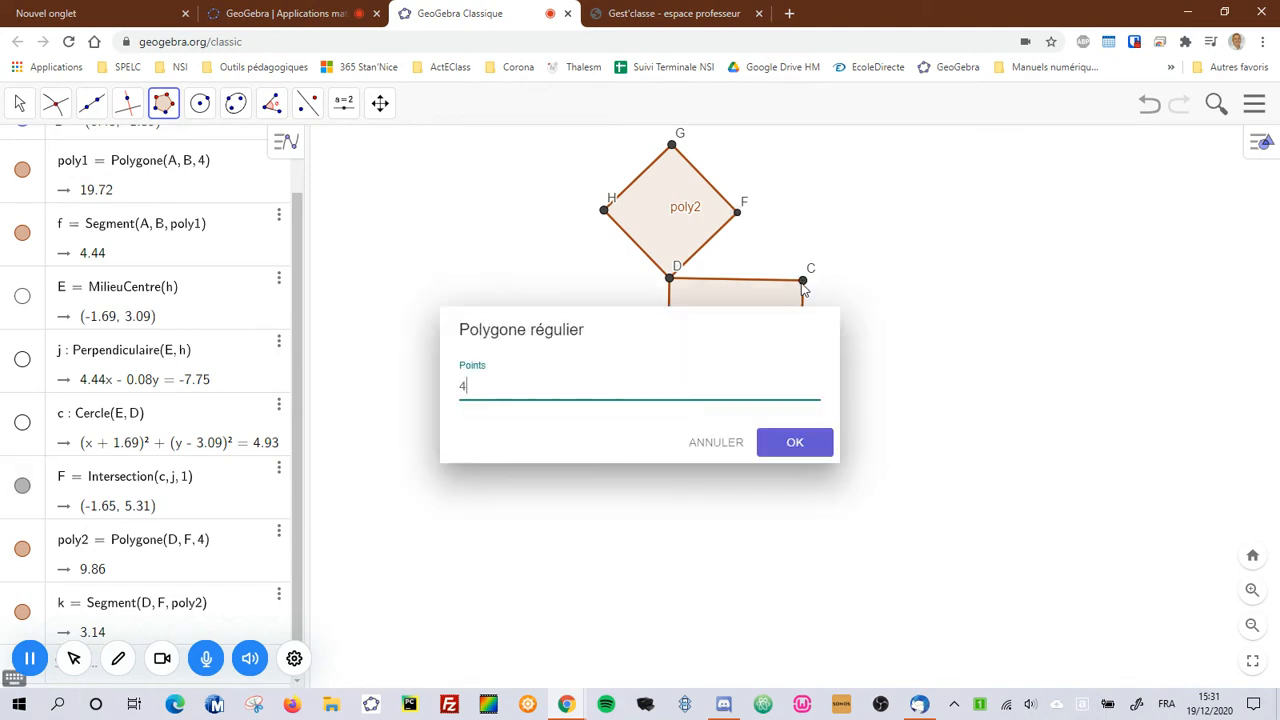
pyautogui.click(806, 443)
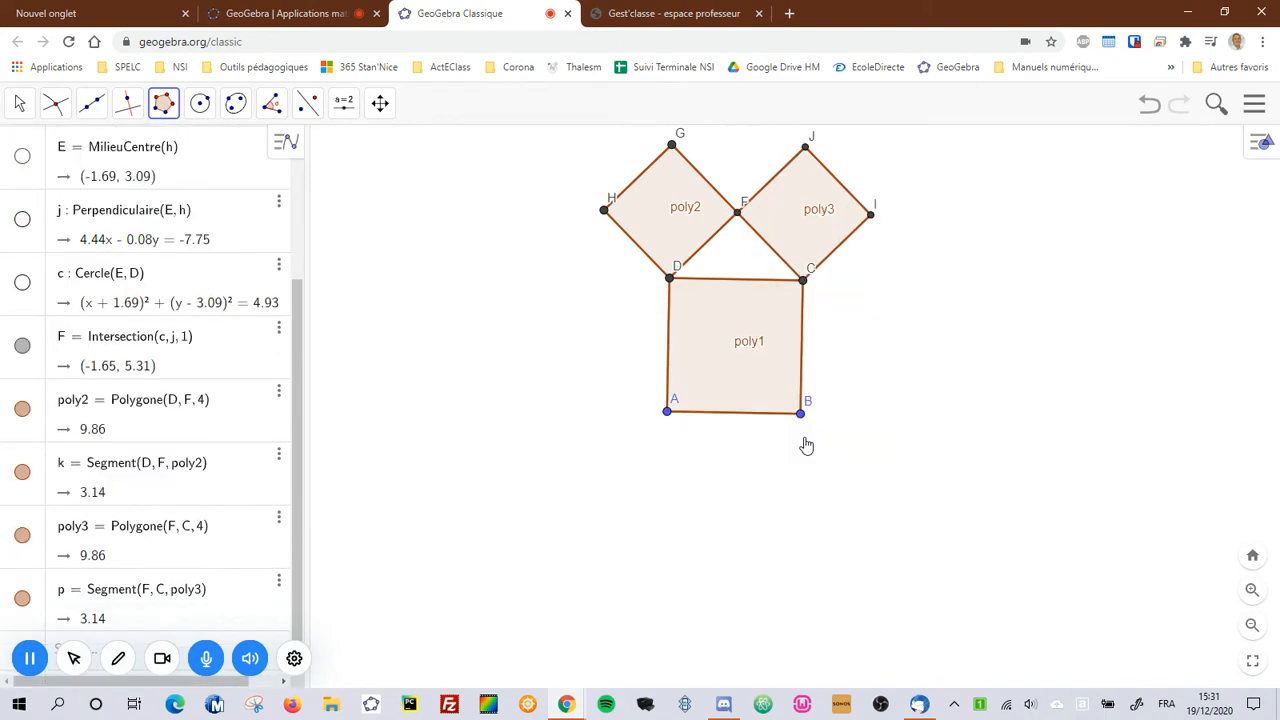
# Sort the algebra view's objects by object type (Type d'objet)
pyautogui.scroll(-4, 851, 447)
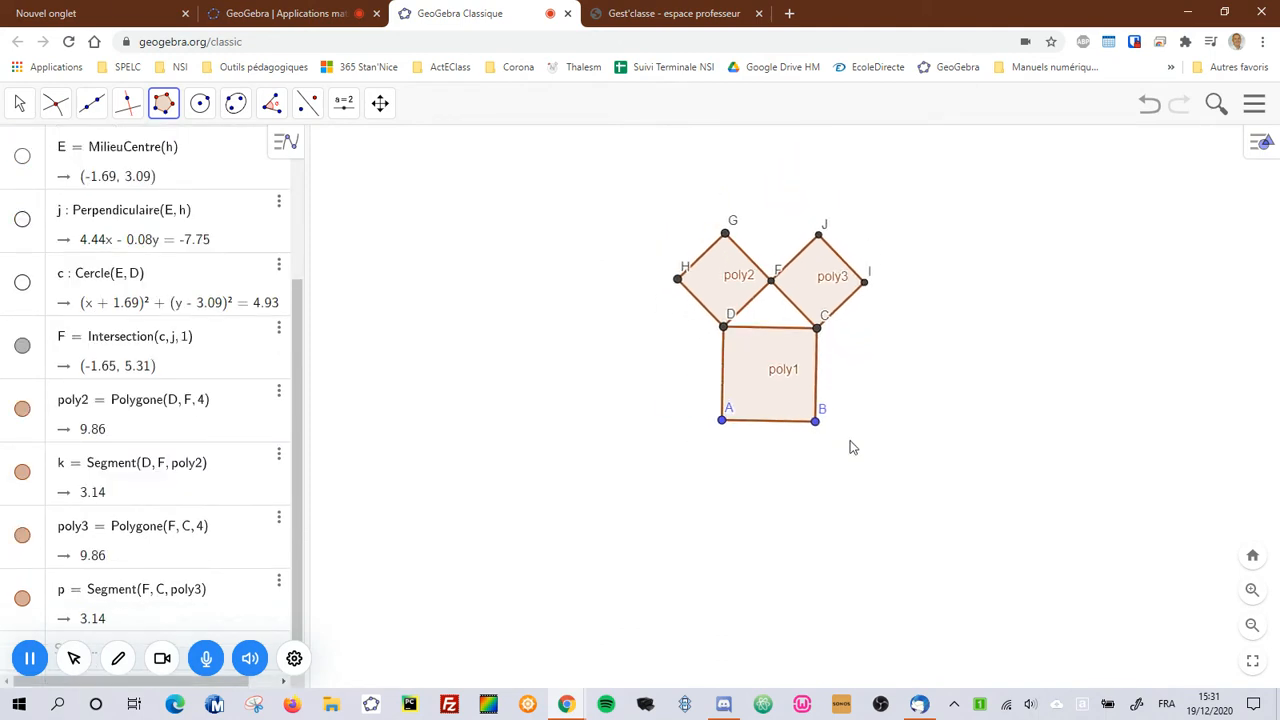
pyautogui.click(286, 142)
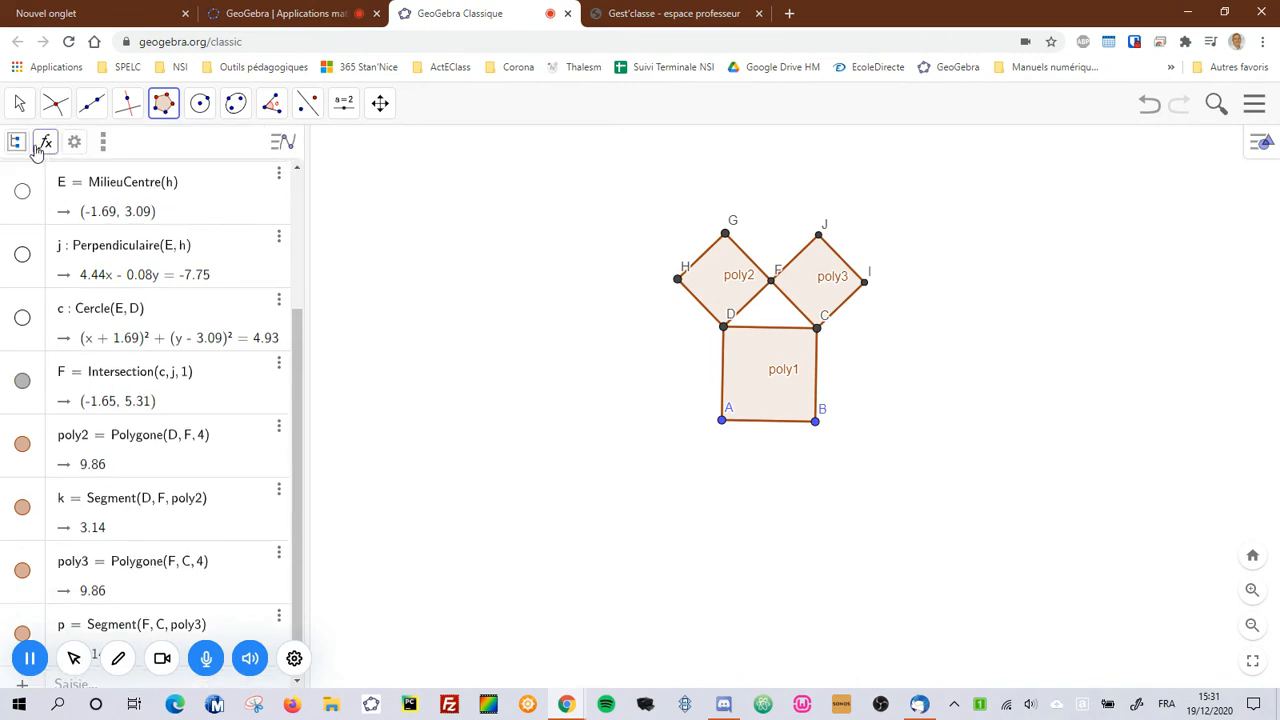
pyautogui.click(16, 142)
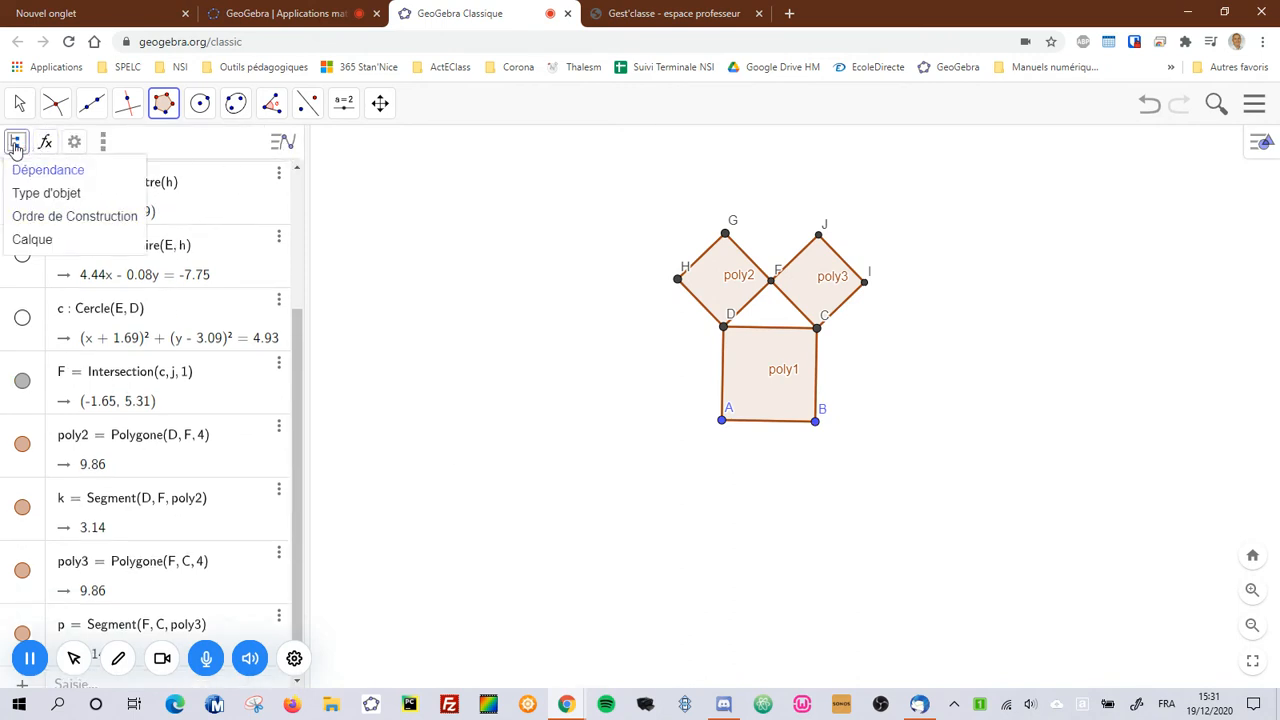
pyautogui.click(36, 195)
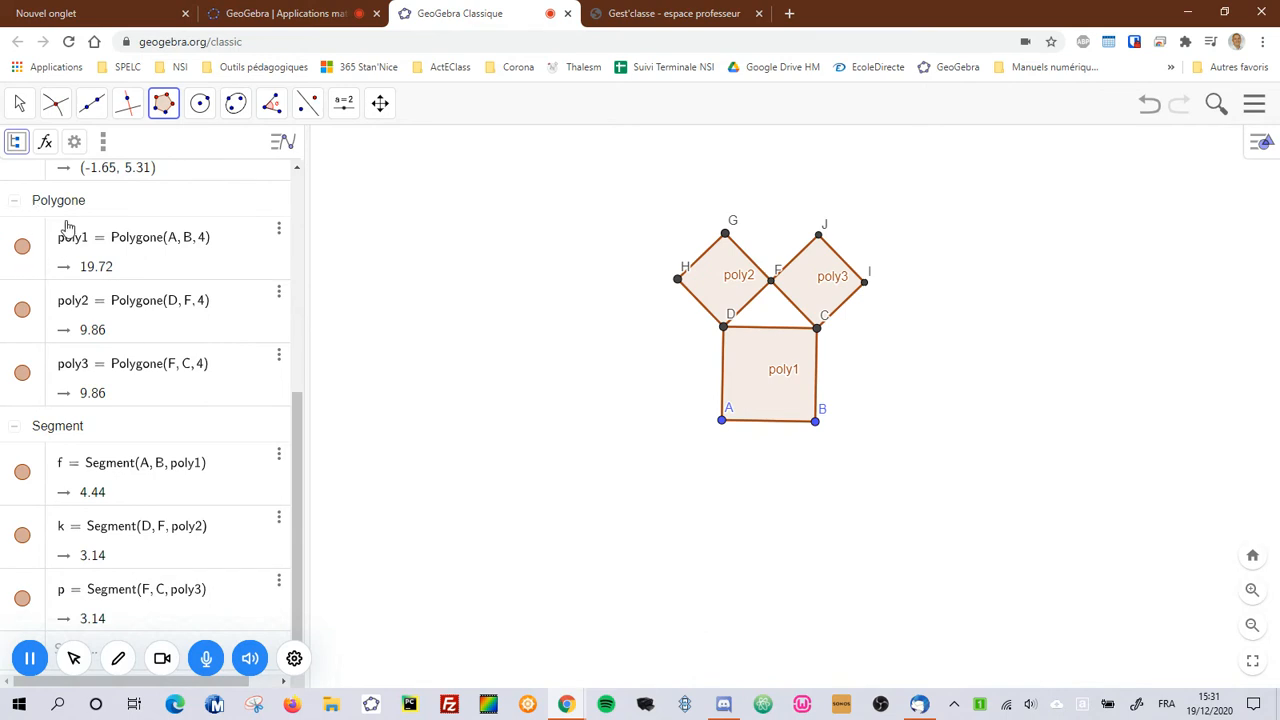
# Hide points A, B and F by switching off the object display for the whole Point category
pyautogui.scroll(5, 63, 200)
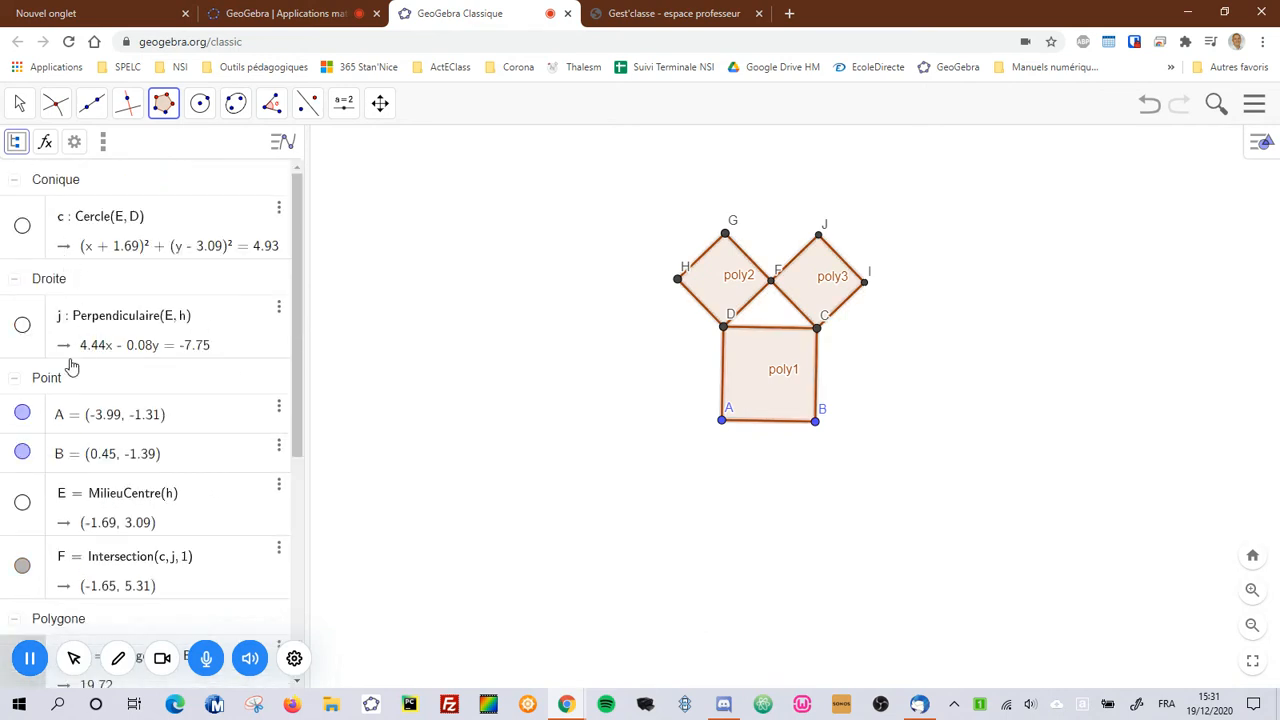
pyautogui.click(22, 388)
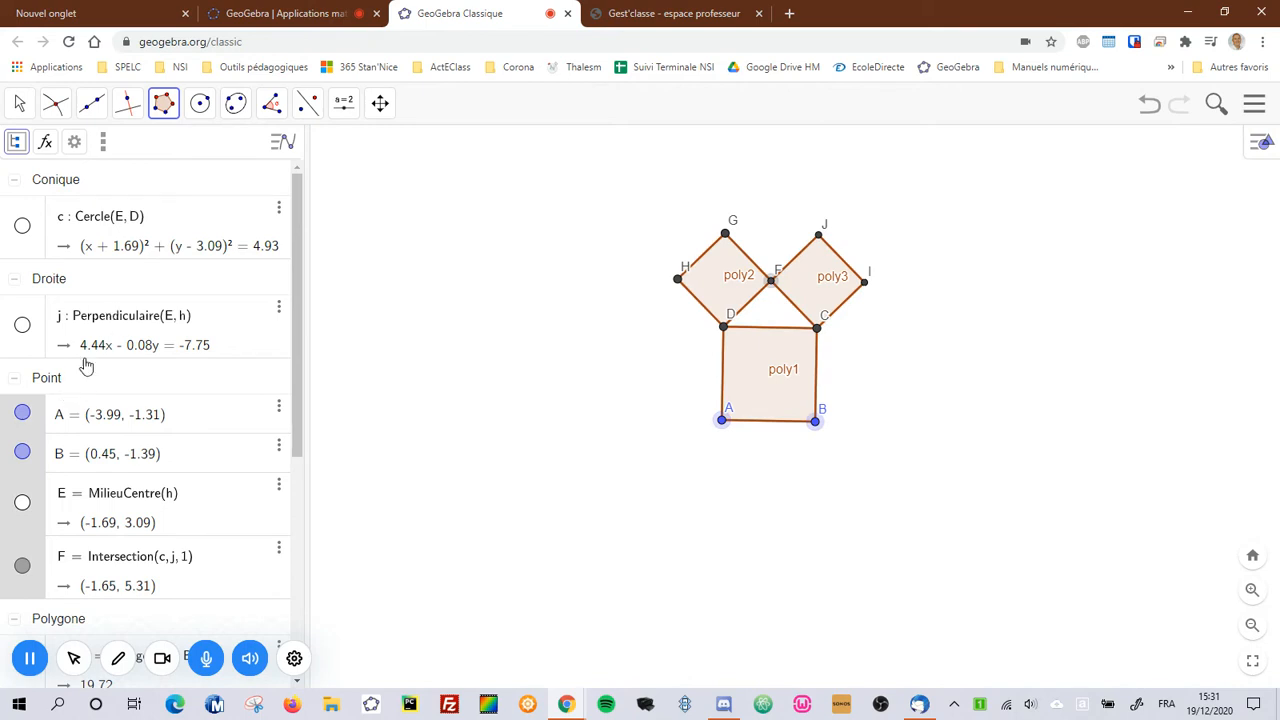
pyautogui.rightClick(79, 416)
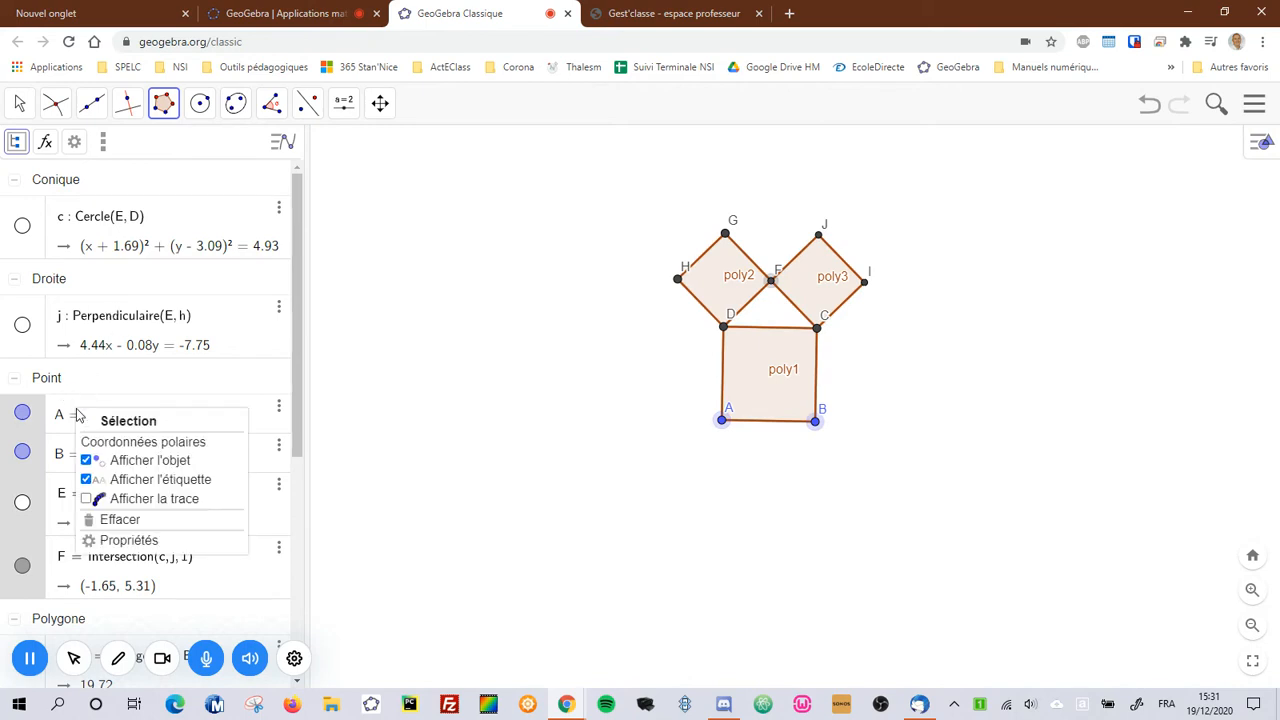
pyautogui.click(92, 461)
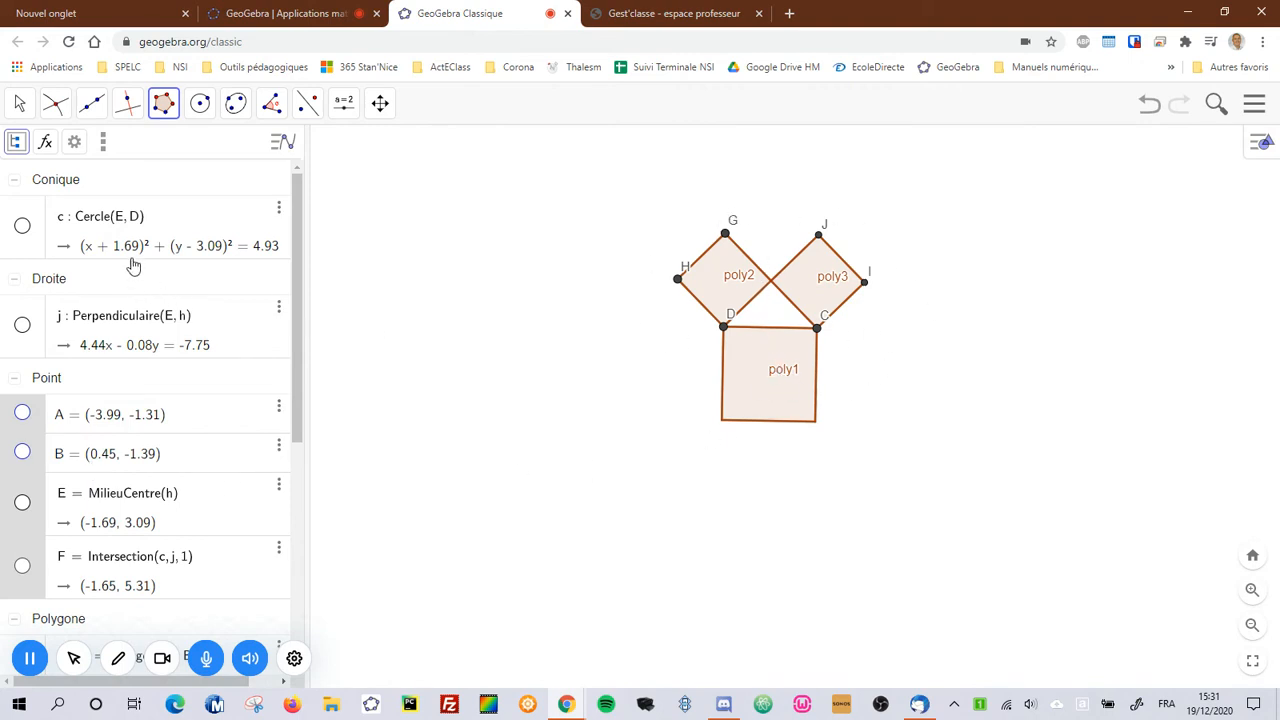
# Turn on the display of auxiliary objects (Objets auxiliaires) in the algebra view settings
pyautogui.click(74, 143)
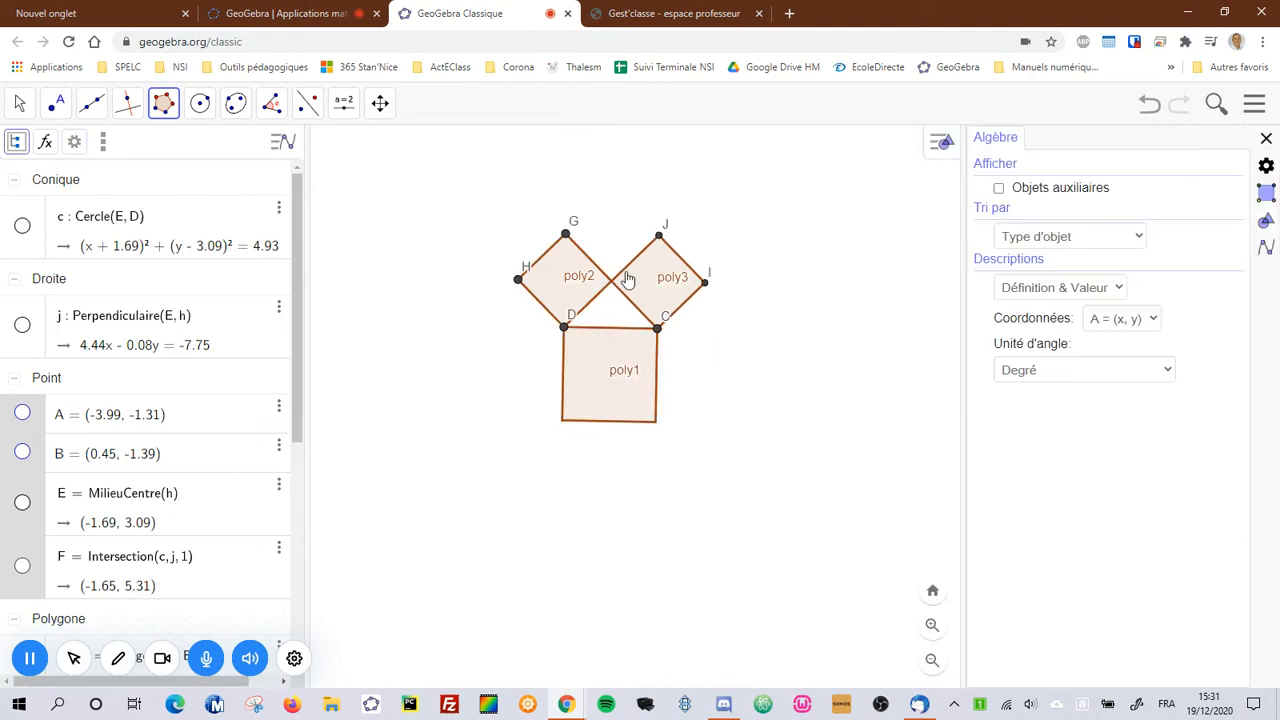
pyautogui.click(999, 190)
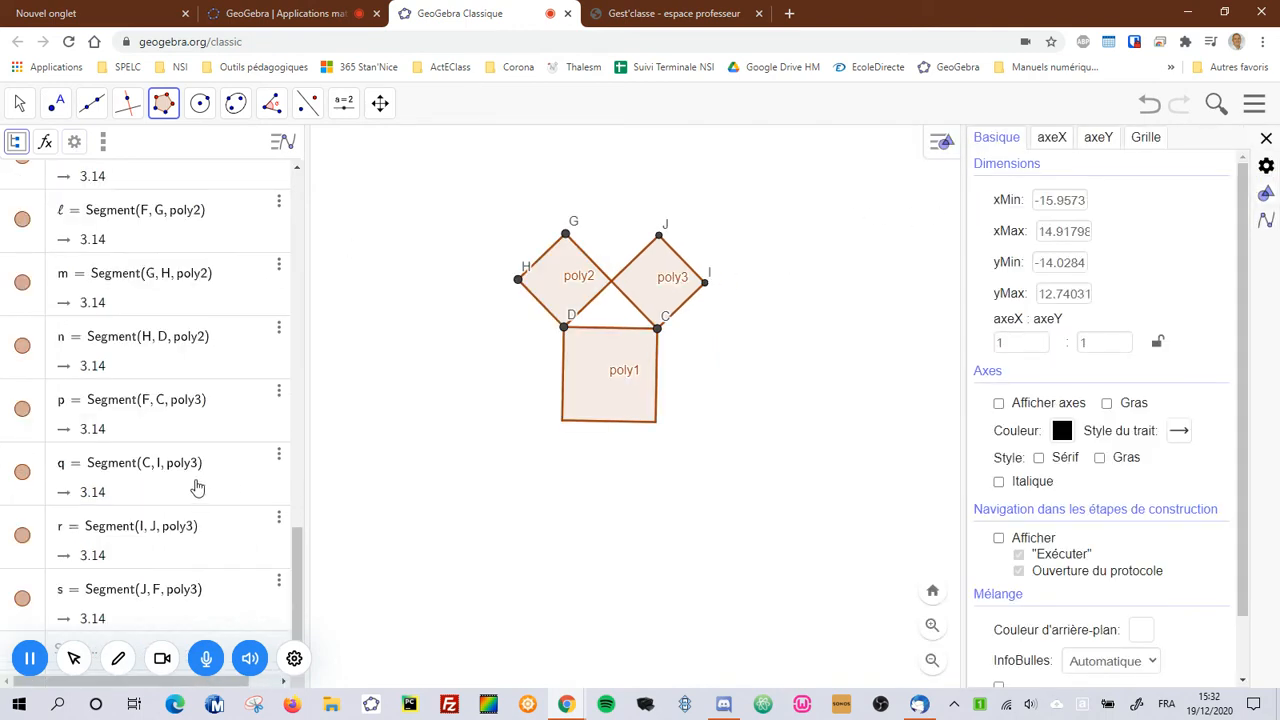
# Show all objects in the Point category, including the auxiliary points, and hide them all together
pyautogui.scroll(10, 197, 488)
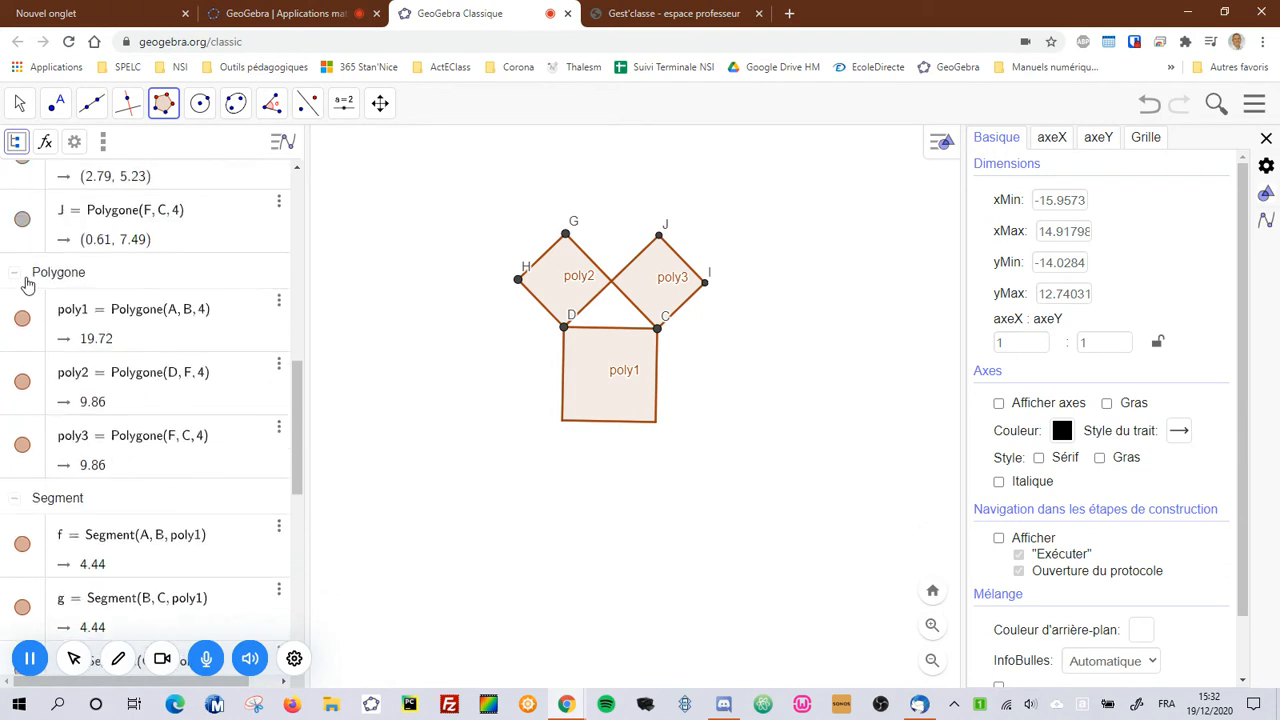
pyautogui.click(26, 283)
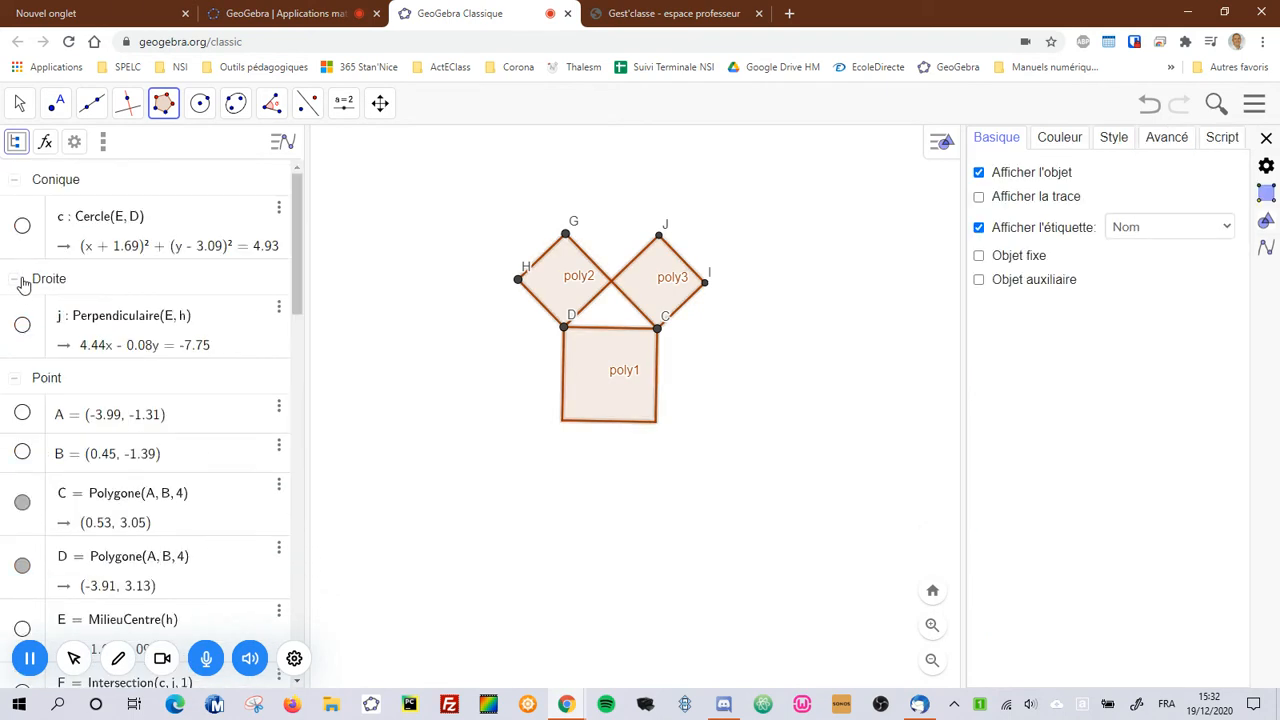
pyautogui.click(57, 392)
pyautogui.rightClick(67, 406)
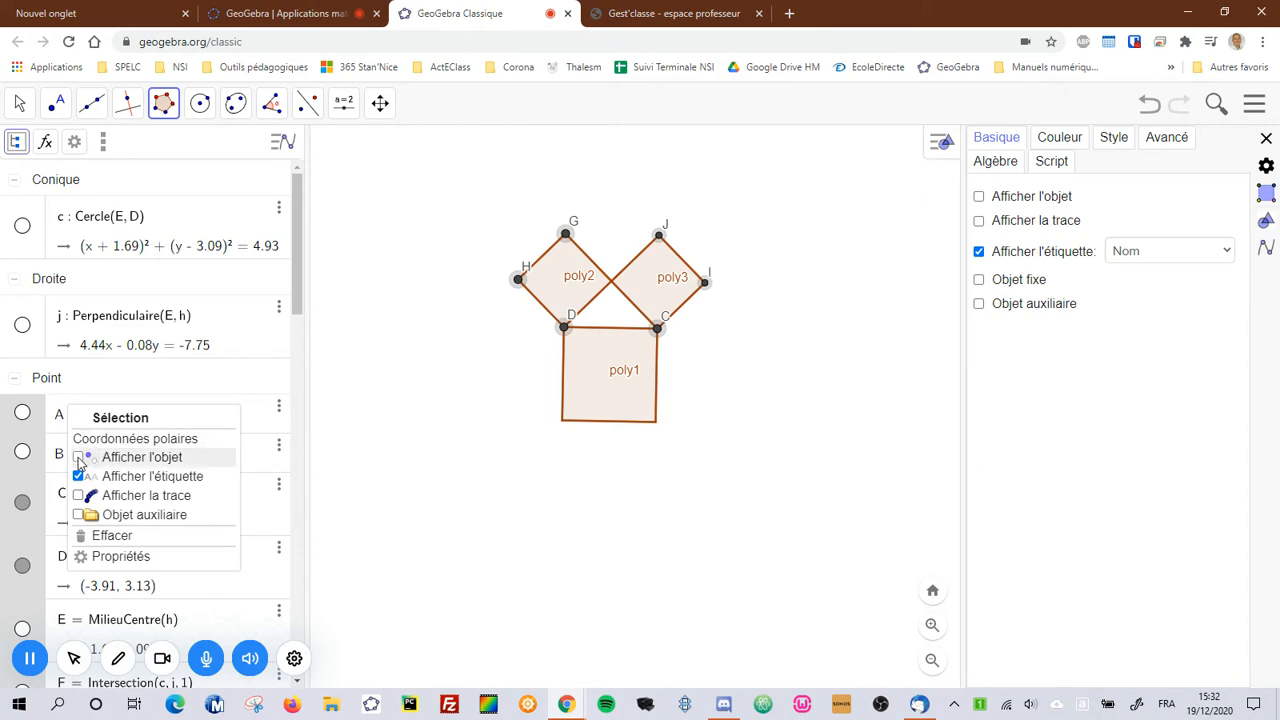
pyautogui.click(80, 460)
pyautogui.rightClick(71, 416)
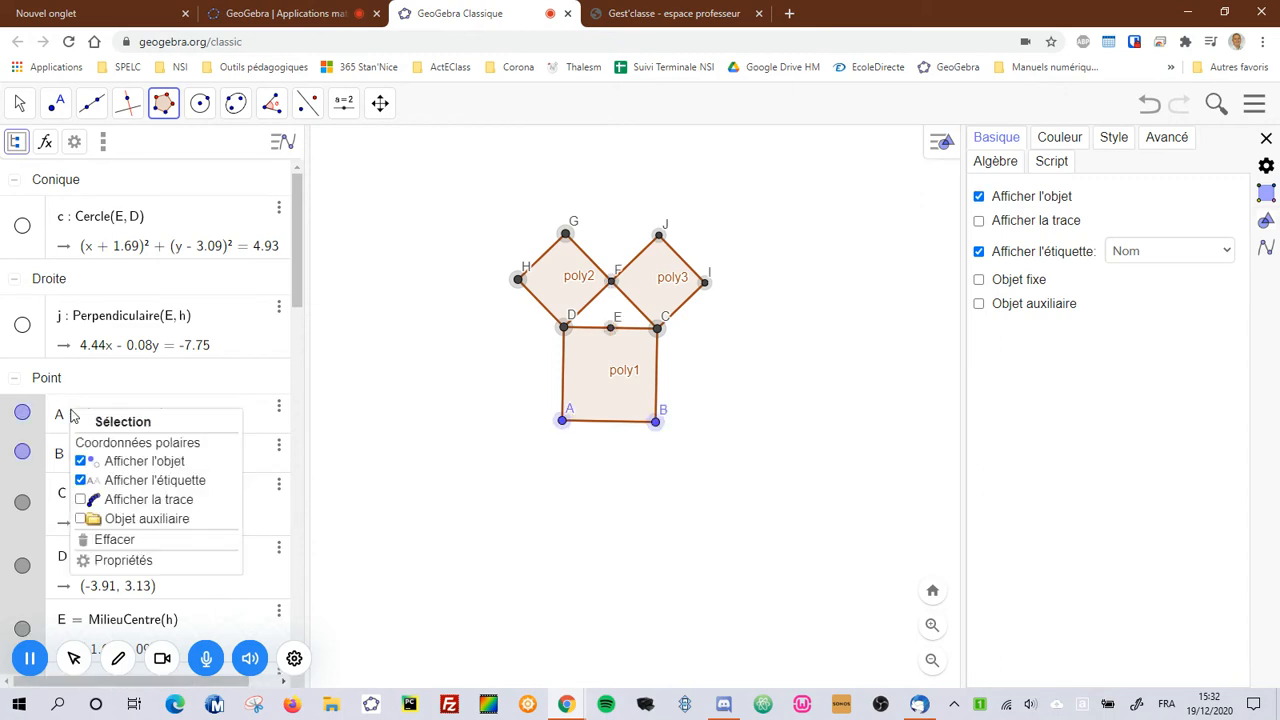
pyautogui.click(82, 461)
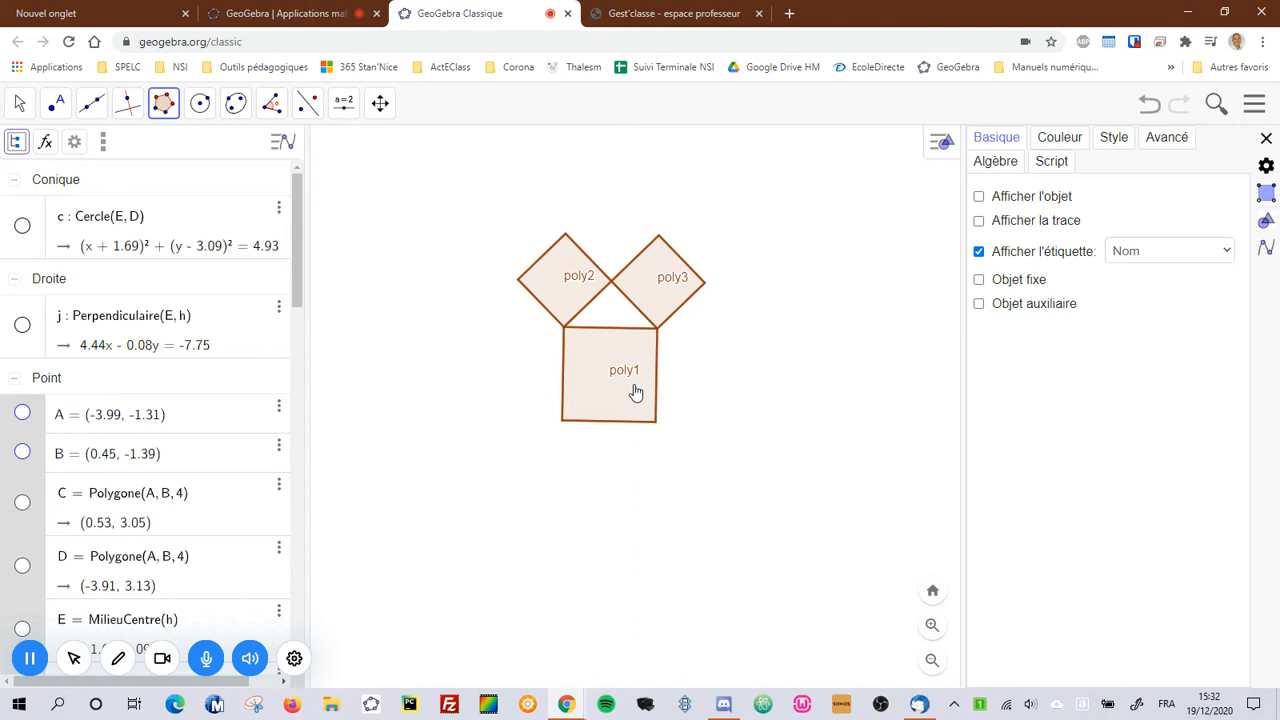
# Collapse the Point category and switch off the labels of the three polygons
pyautogui.click(14, 384)
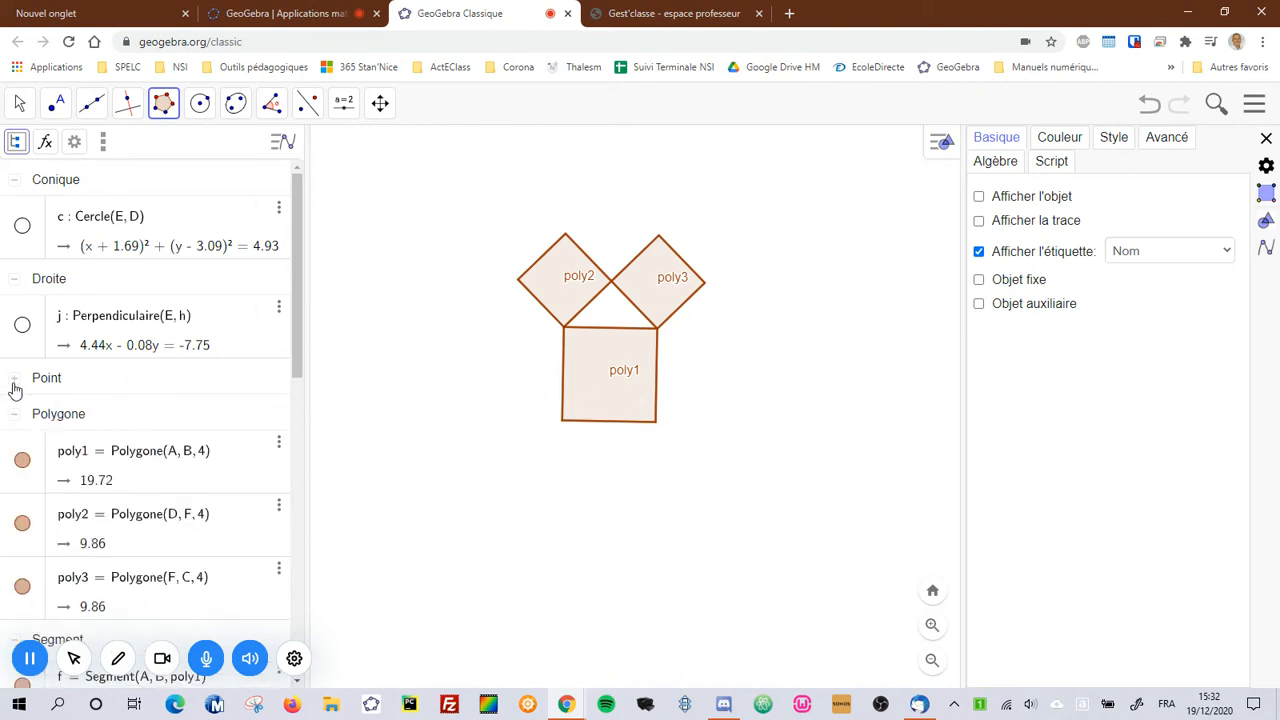
pyautogui.click(56, 420)
pyautogui.rightClick(66, 450)
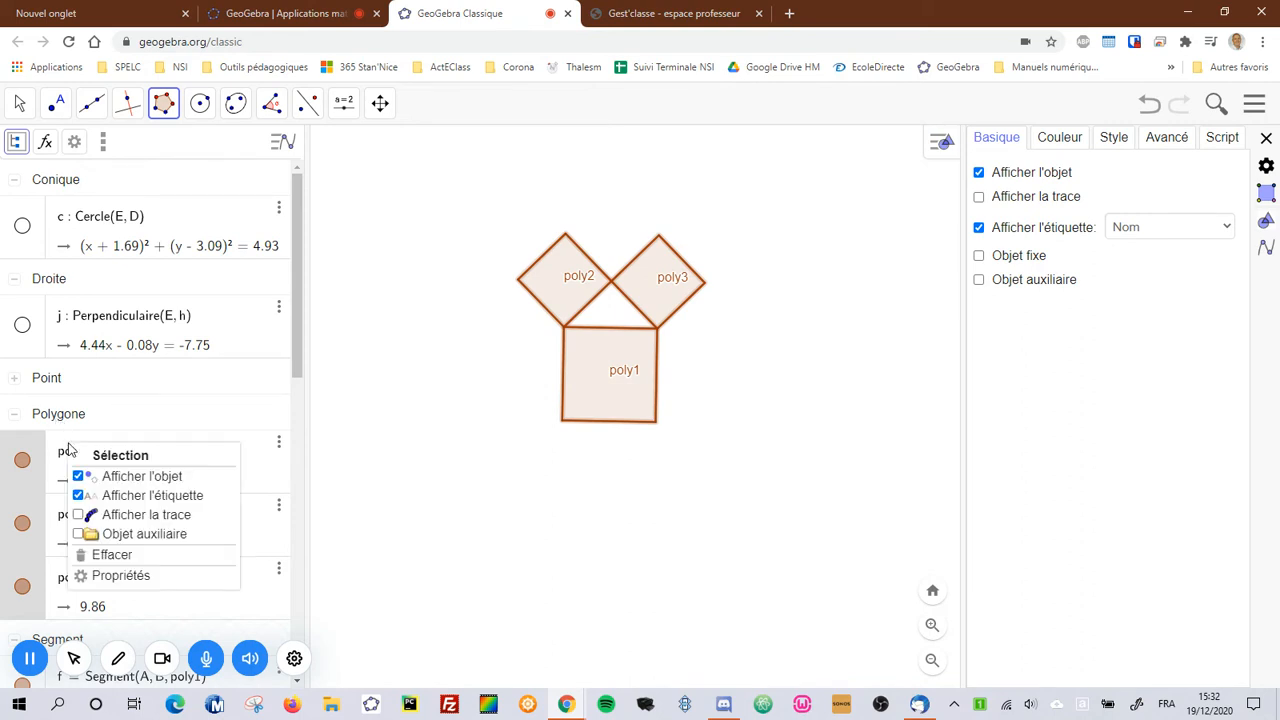
pyautogui.click(78, 496)
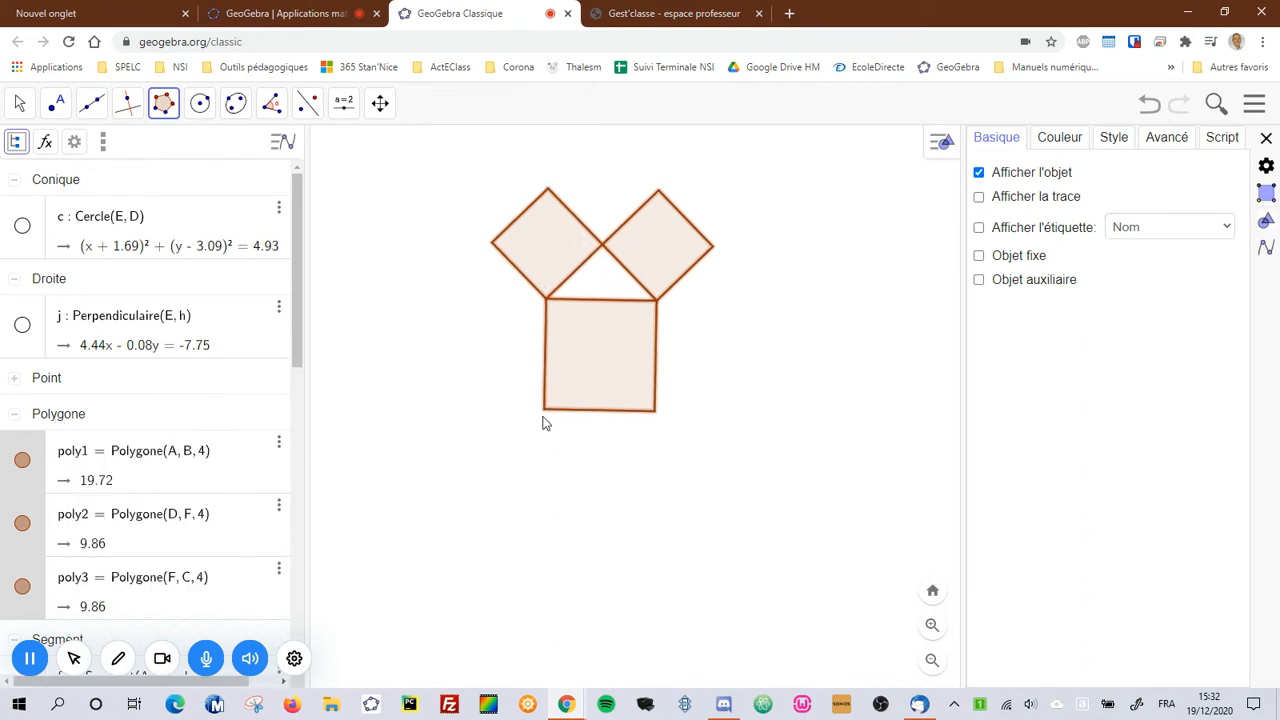
# Undo the stray point in the large square together with the recent point and label hiding, and close the properties view
pyautogui.click(1058, 142)
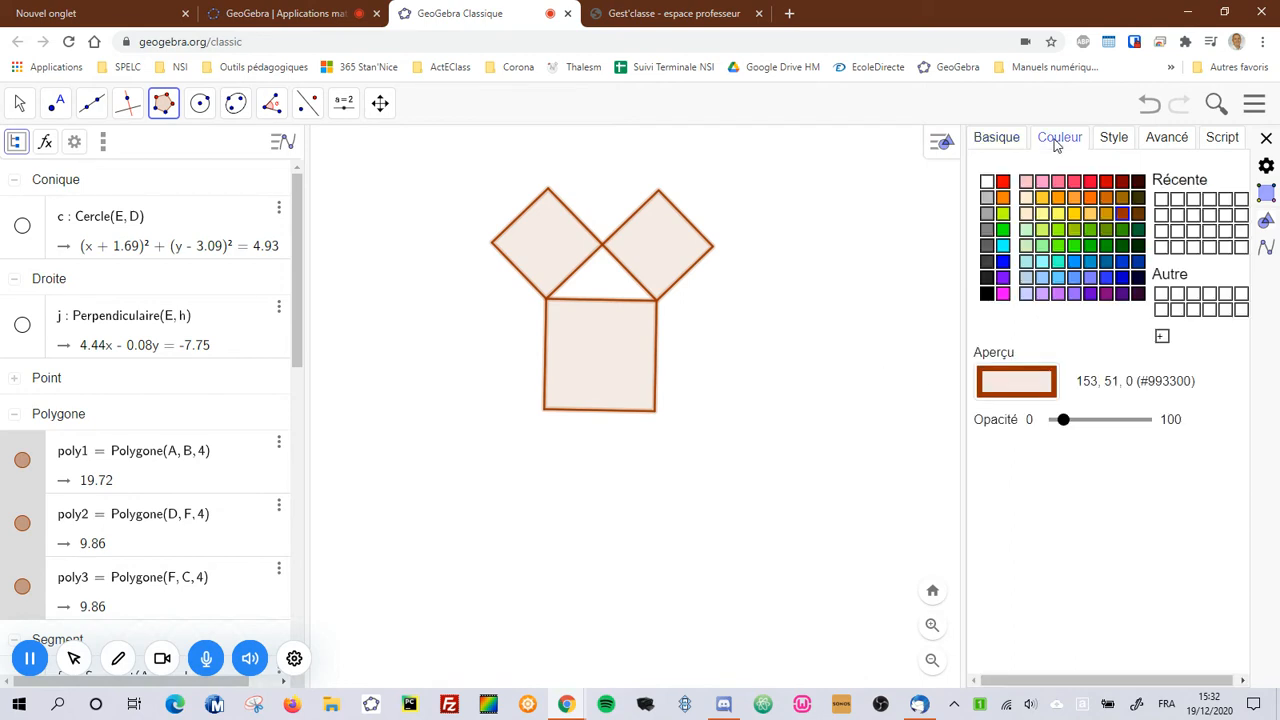
pyautogui.click(617, 388)
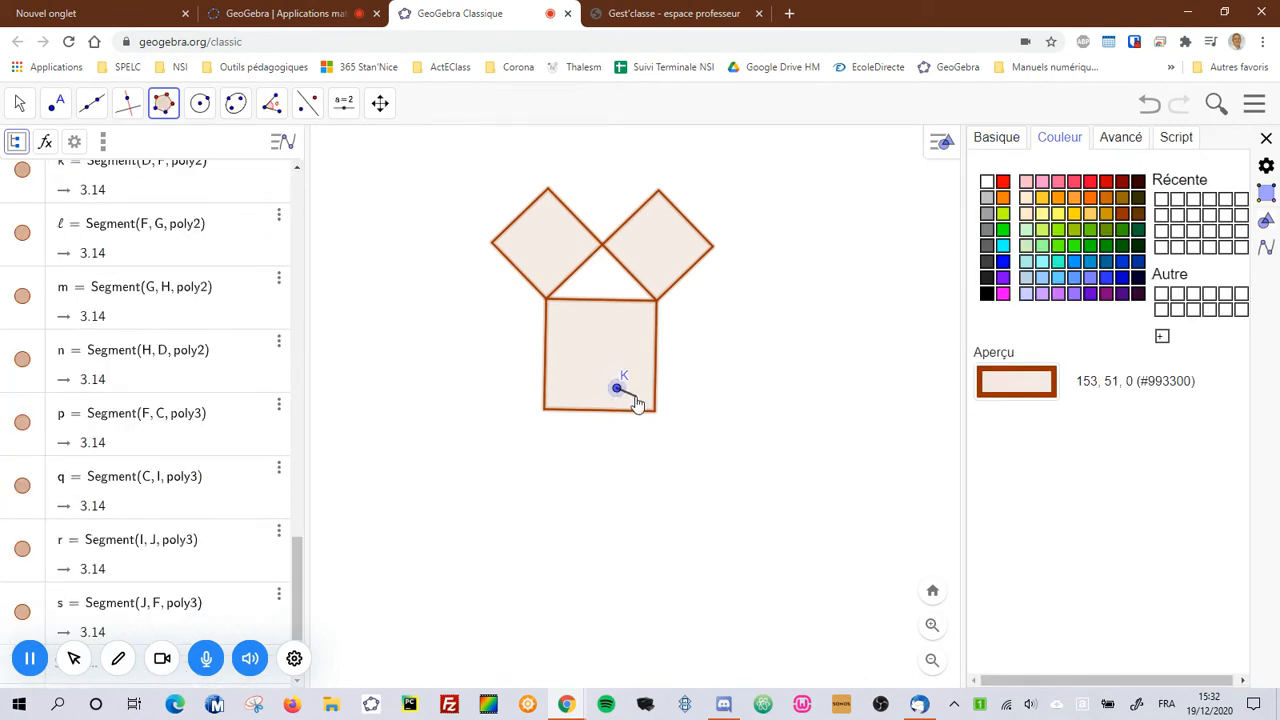
pyautogui.click(1148, 104)
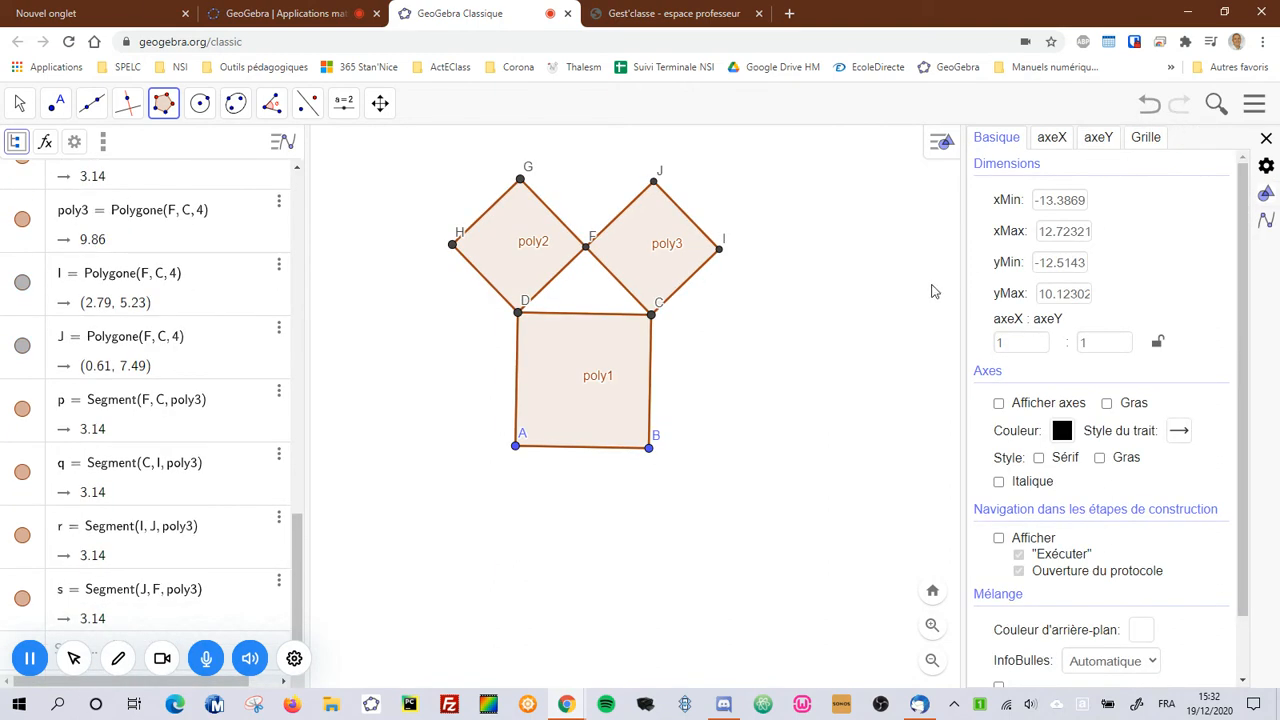
pyautogui.click(1265, 139)
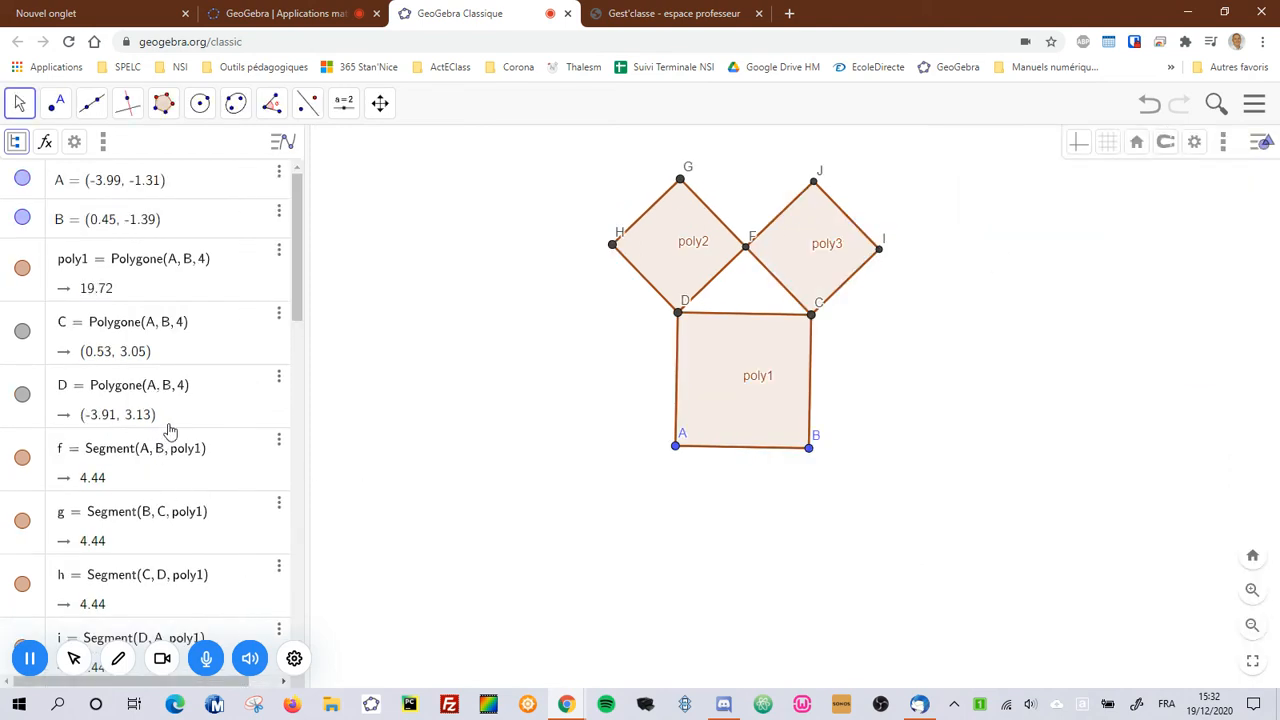
# Sort the algebra view's objects by object type (Type d'objet) again and hide every object in the Point category
pyautogui.click(16, 142)
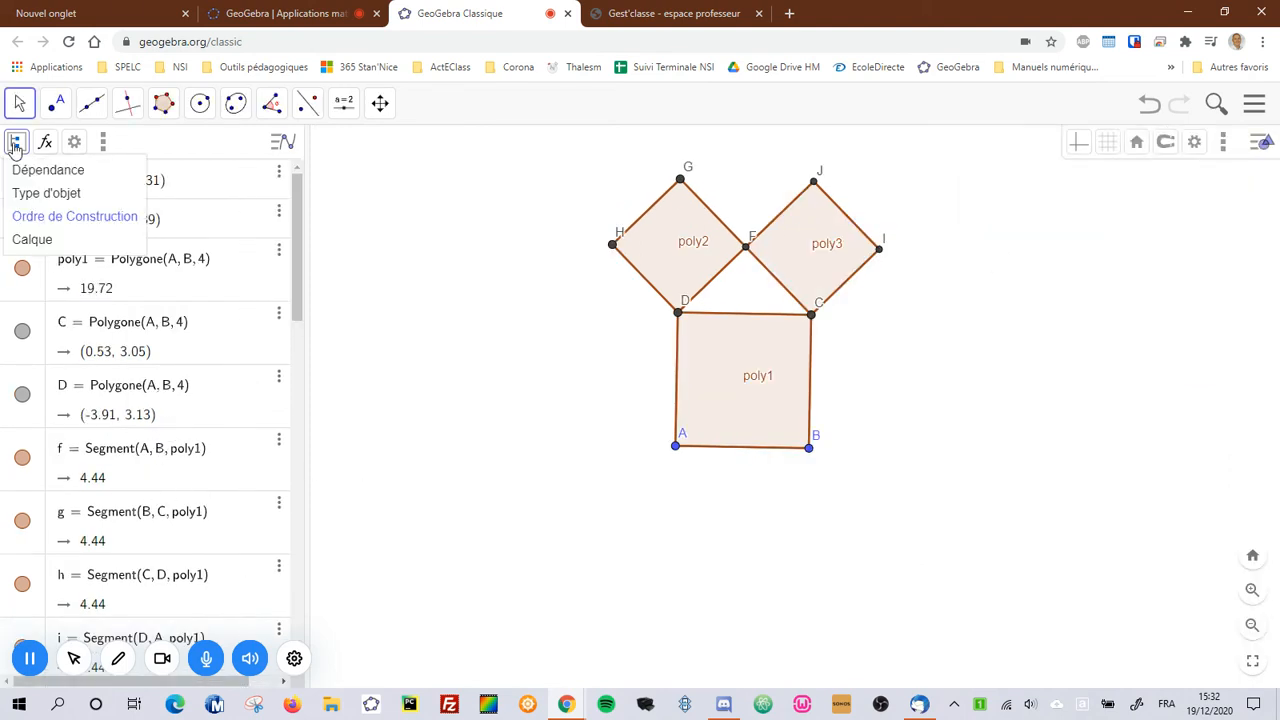
pyautogui.click(34, 194)
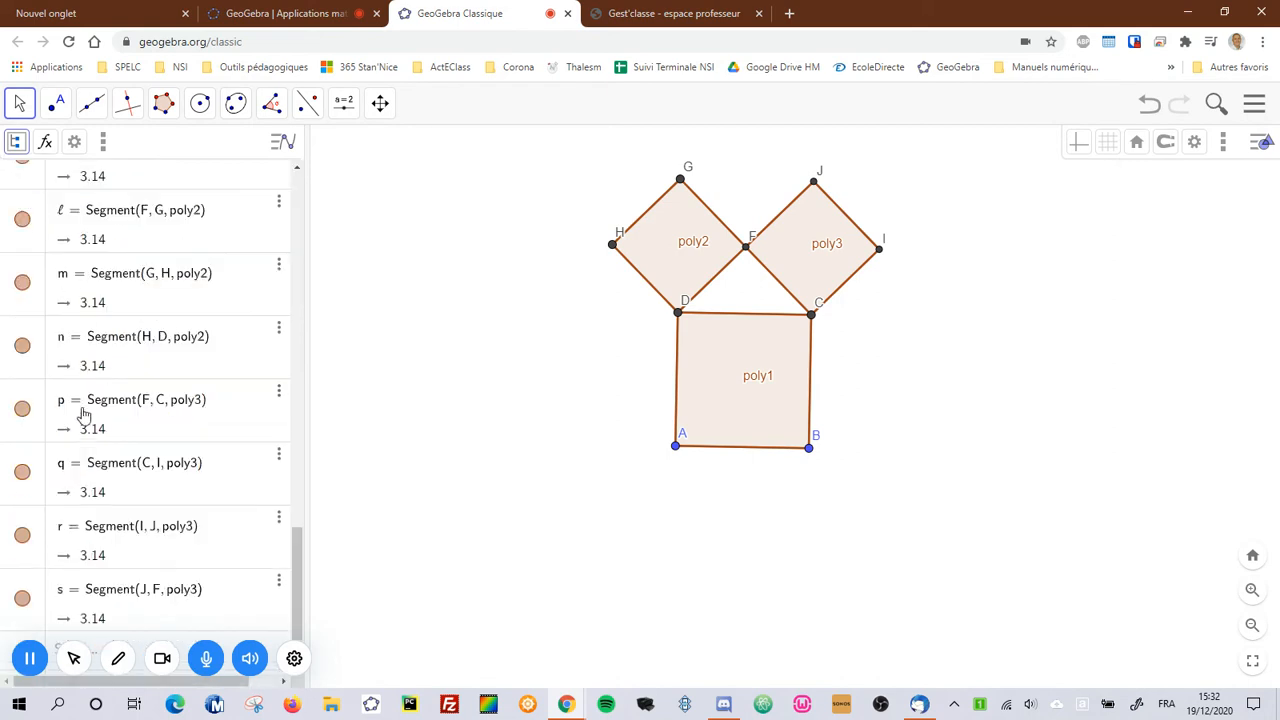
pyautogui.scroll(5, 100, 276)
pyautogui.scroll(3, 100, 276)
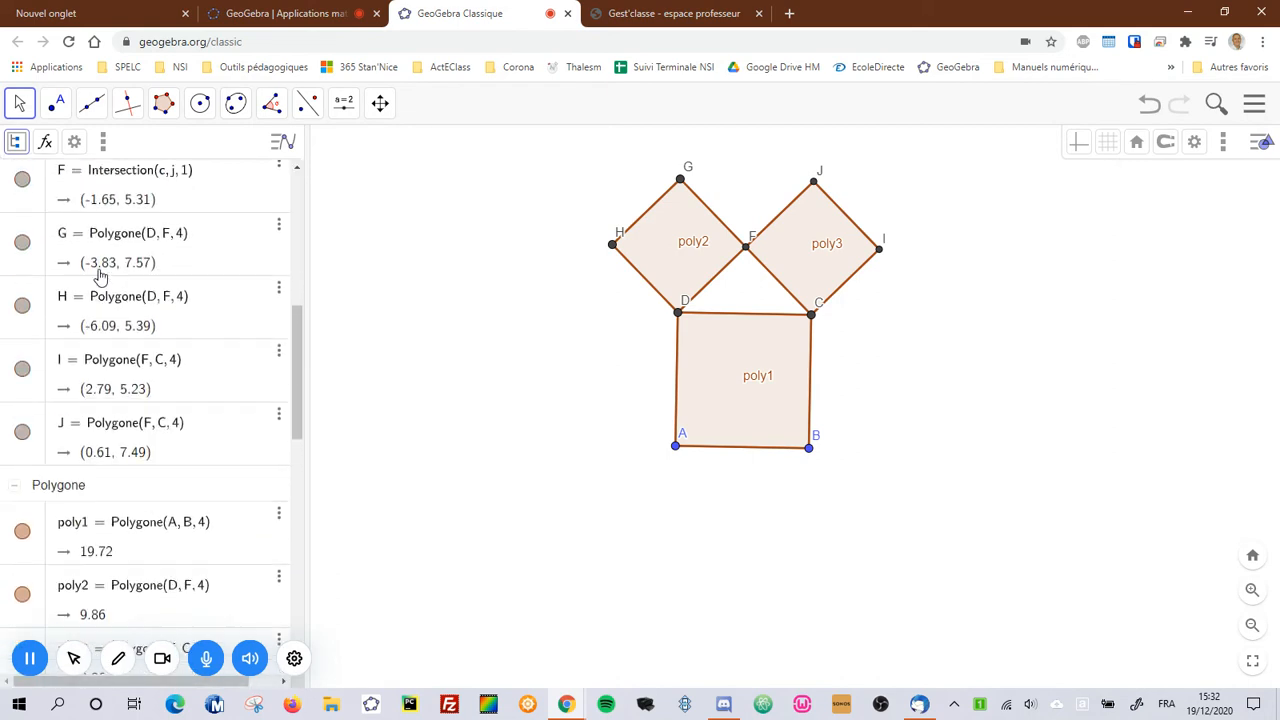
pyautogui.click(12, 387)
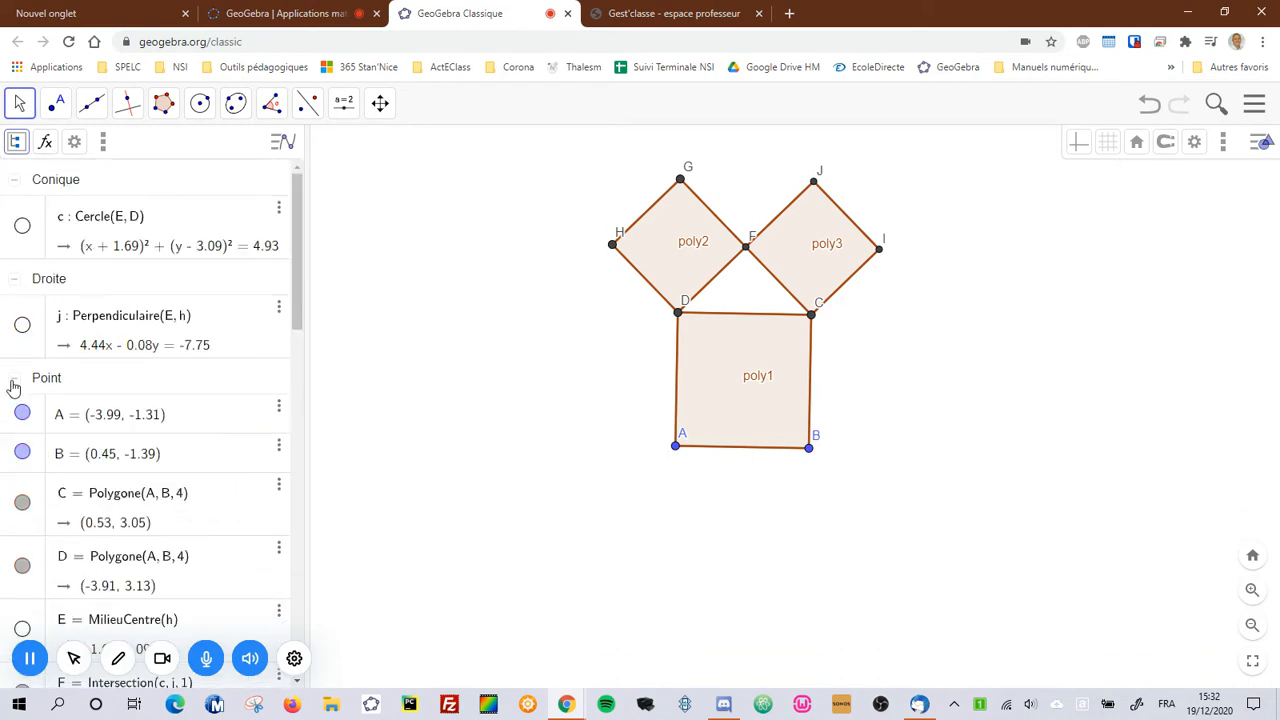
pyautogui.click(57, 398)
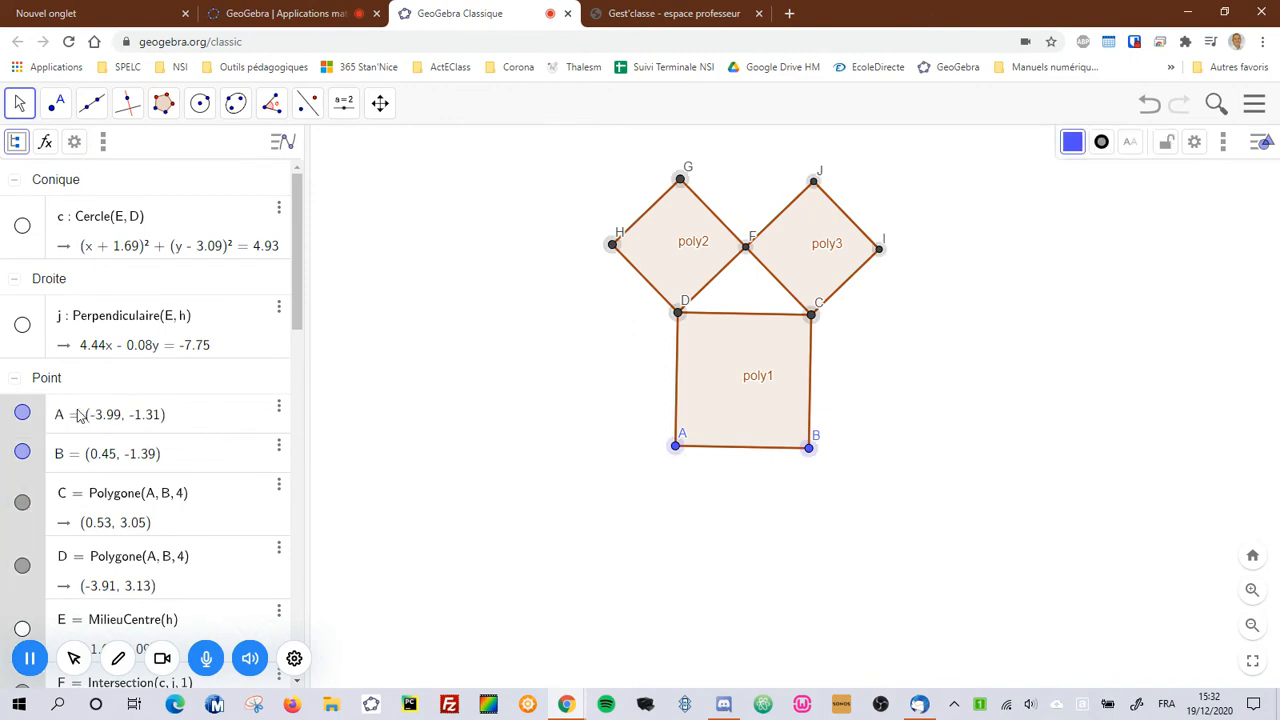
pyautogui.rightClick(78, 414)
pyautogui.click(86, 462)
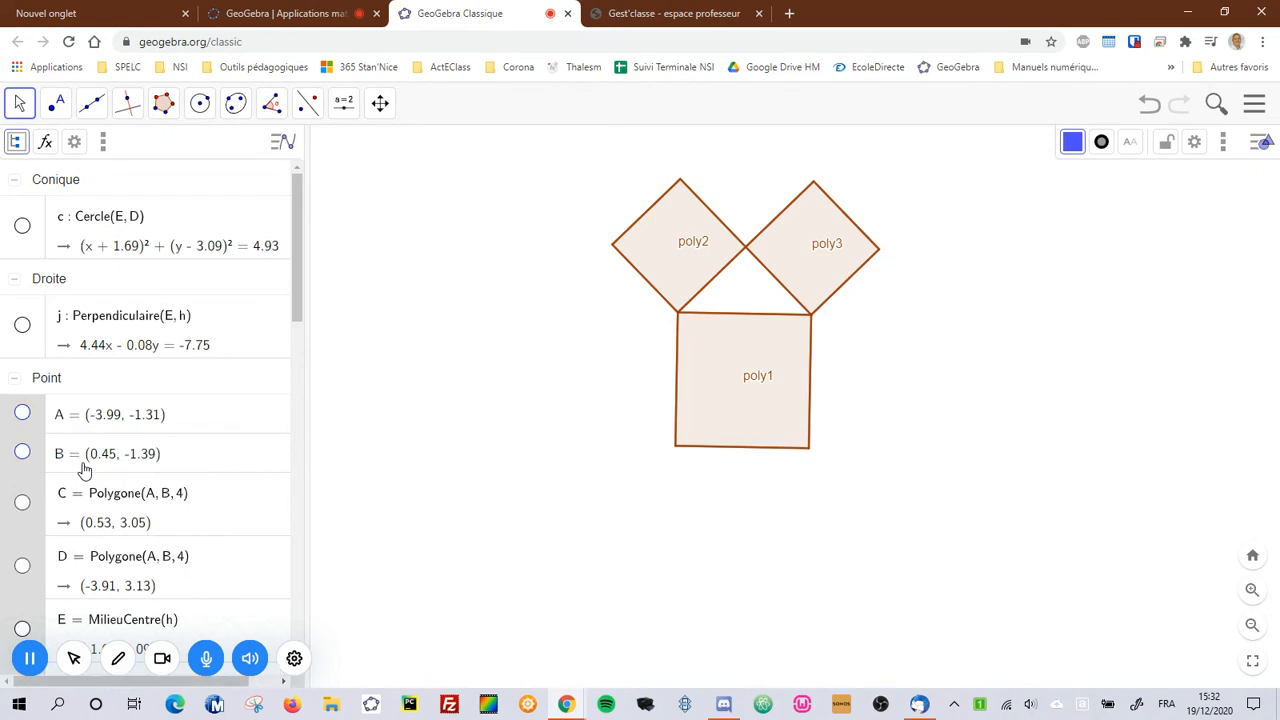
# Collapse the Point category and hide the labels of polygons poly1, poly2 and poly3
pyautogui.click(17, 380)
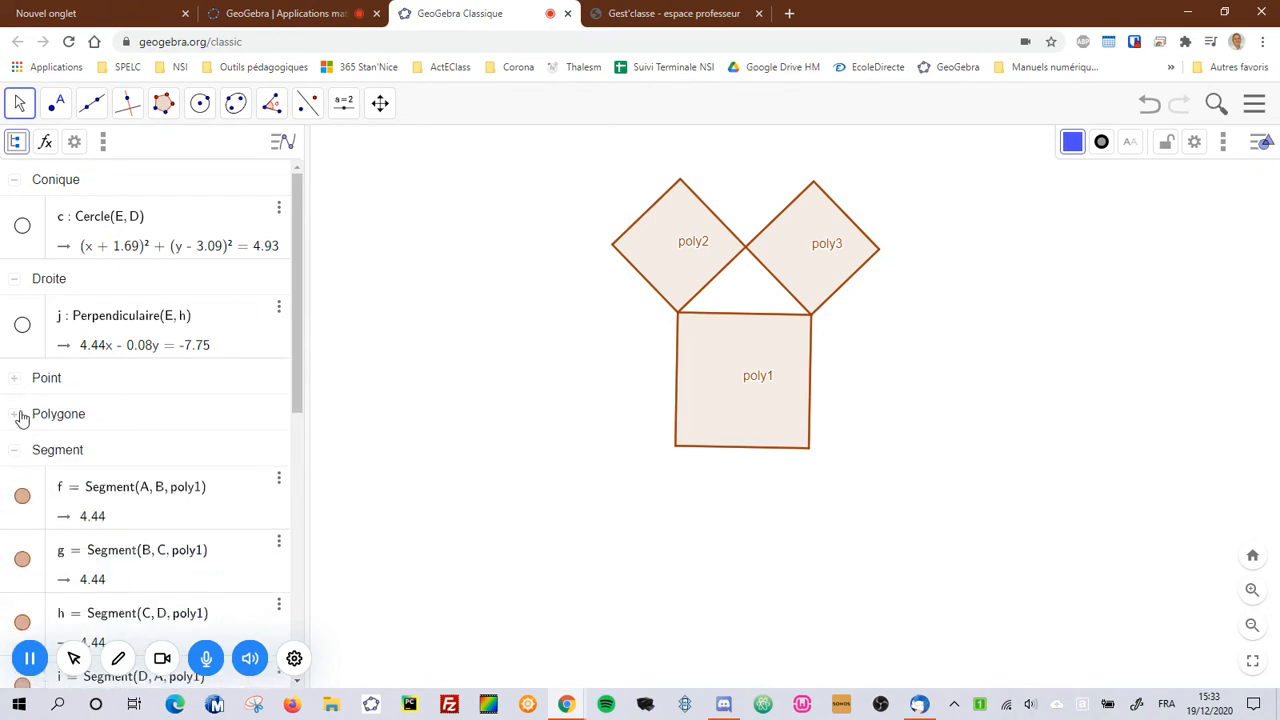
pyautogui.click(19, 416)
pyautogui.click(57, 419)
pyautogui.rightClick(53, 455)
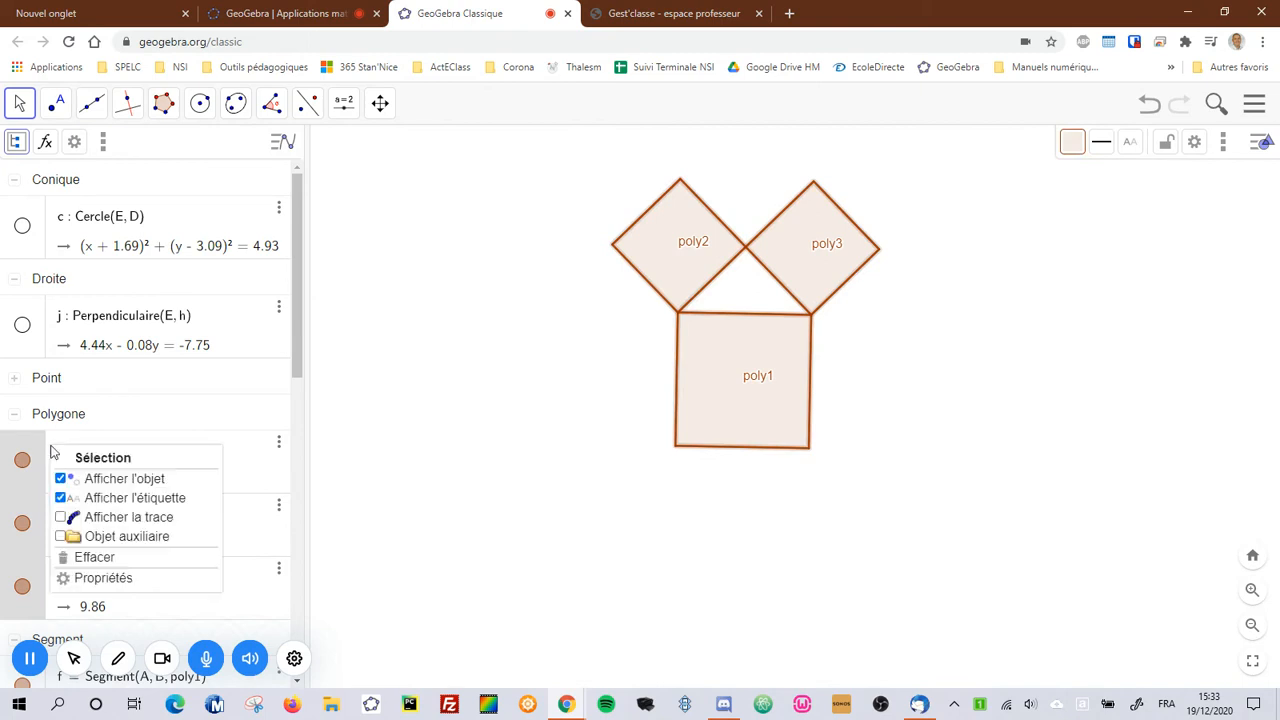
pyautogui.click(58, 498)
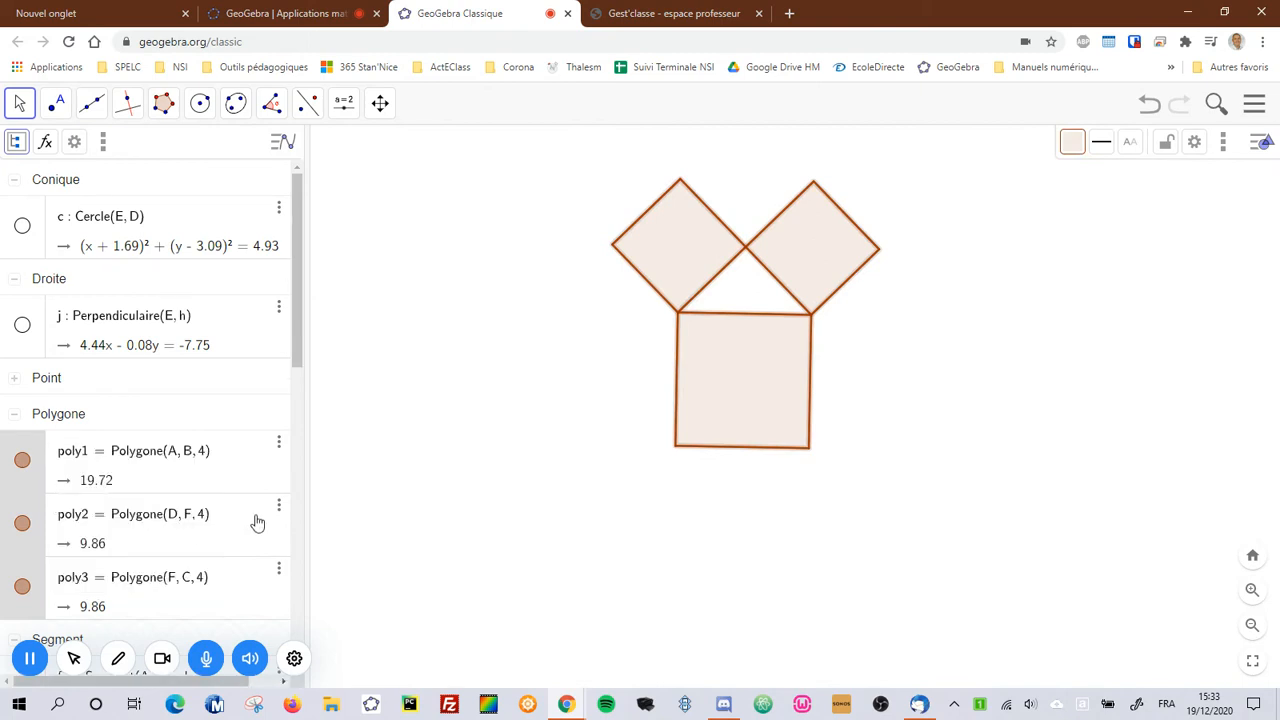
# Colour the large square poly1 blue (0, 0, 204) and set its opacity to 100
pyautogui.click(93, 467)
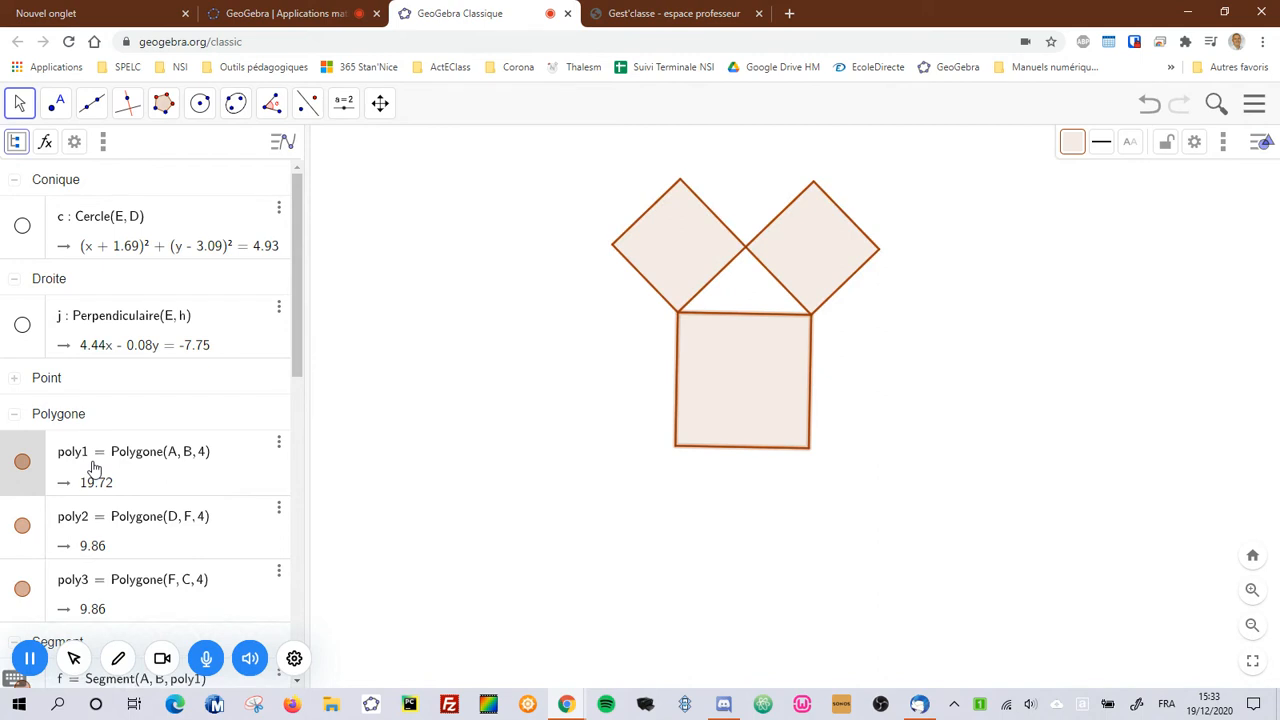
pyautogui.click(21, 108)
pyautogui.click(62, 150)
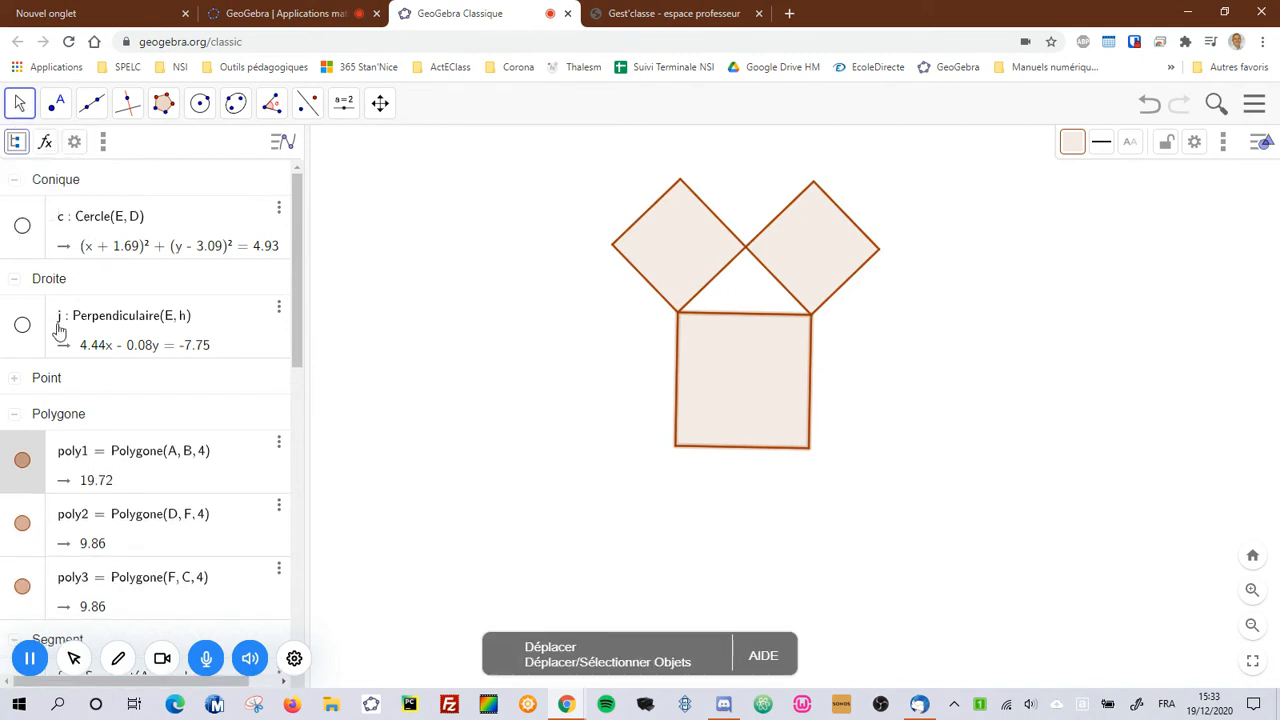
pyautogui.rightClick(79, 448)
pyautogui.click(118, 598)
pyautogui.rightClick(115, 464)
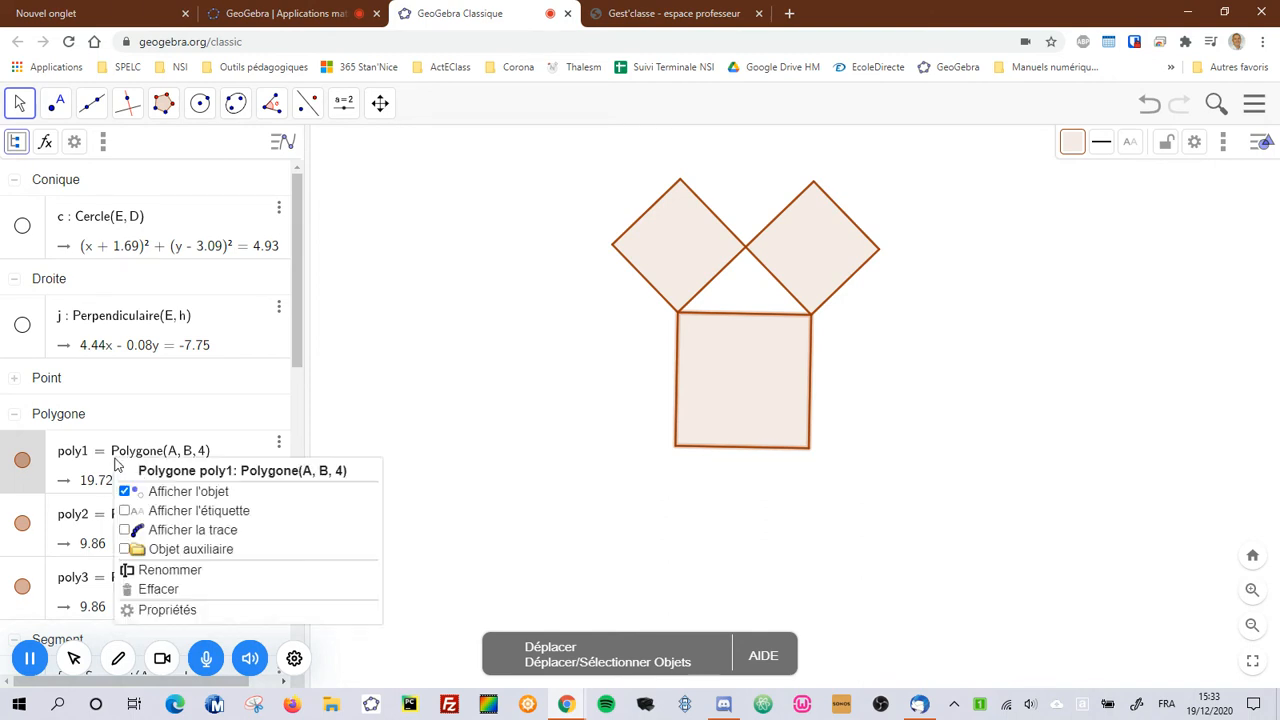
pyautogui.click(157, 612)
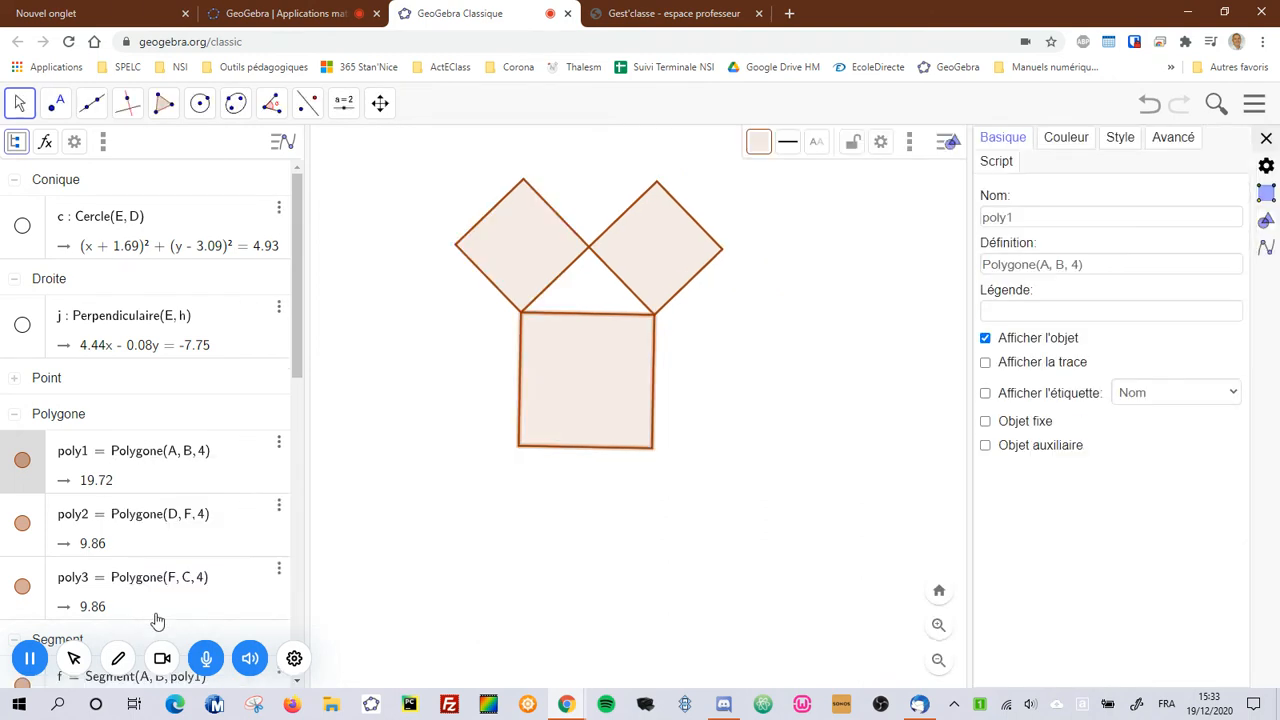
pyautogui.click(1065, 142)
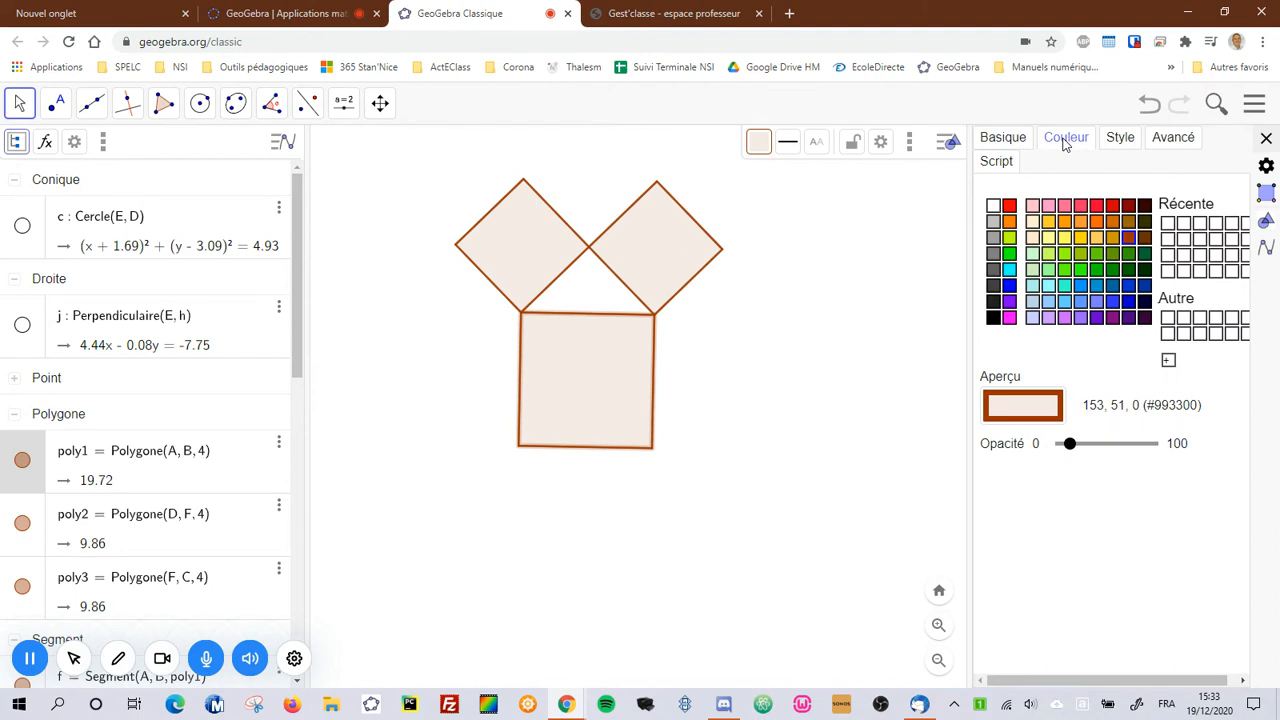
pyautogui.click(1128, 302)
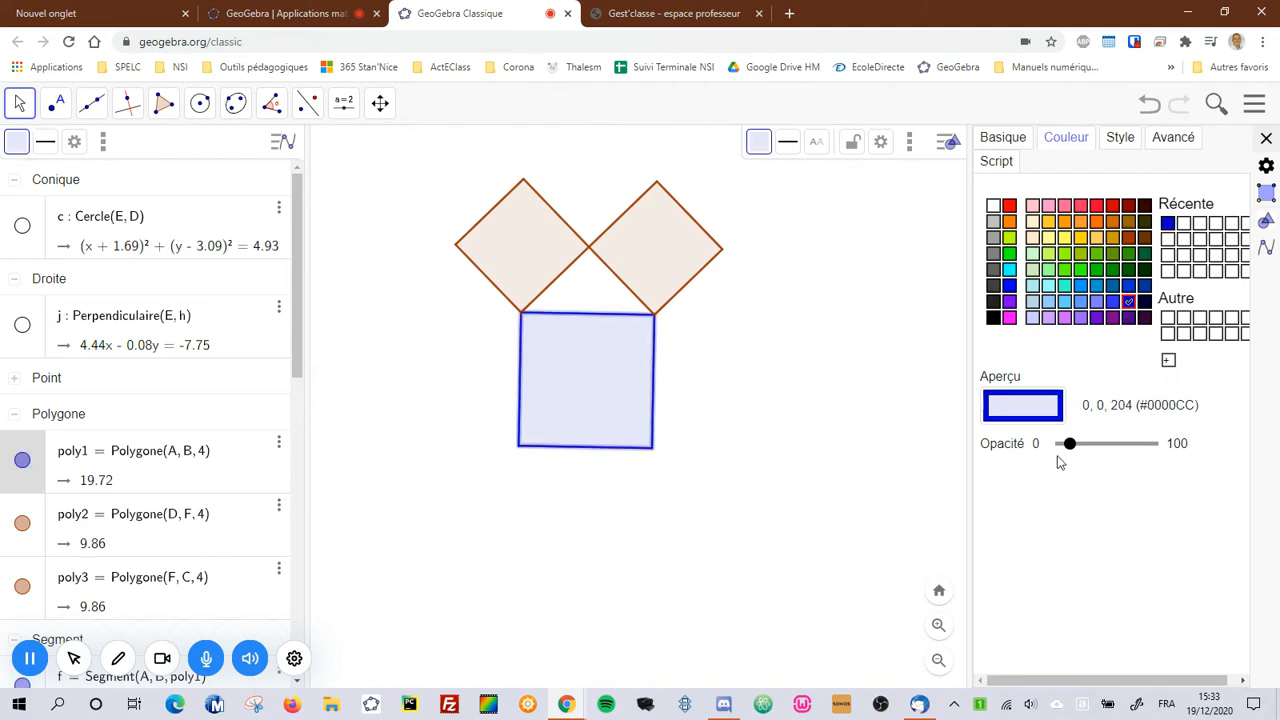
pyautogui.moveTo(1068, 449); pyautogui.dragTo(1203, 447)
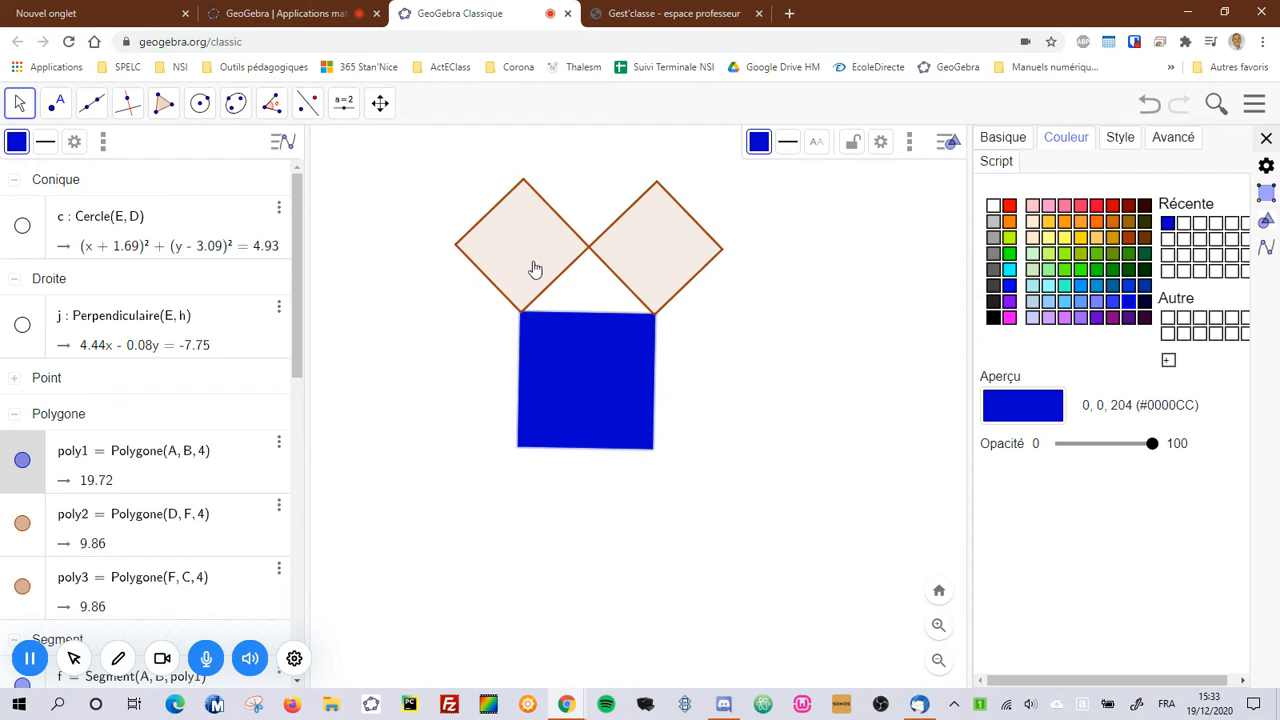
pyautogui.click(22, 108)
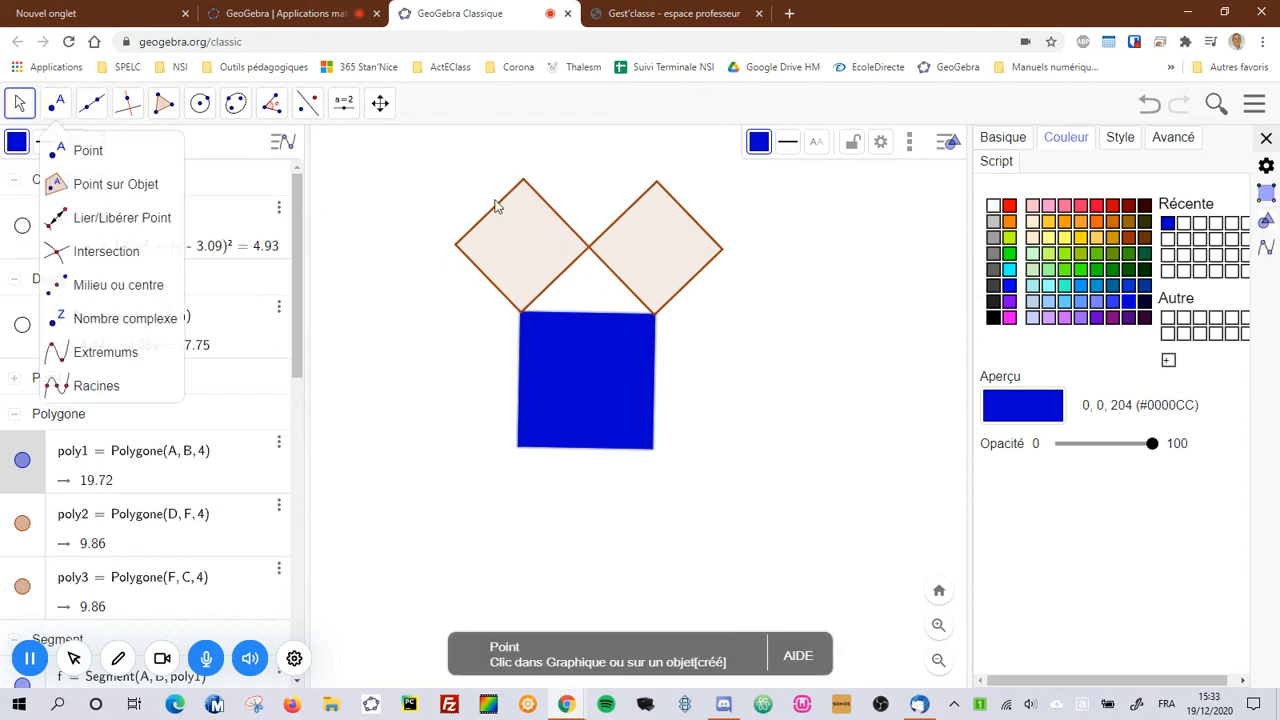
# Colour the upper-left square poly2 red (255, 0, 0) and set its opacity to 100
pyautogui.click(524, 232)
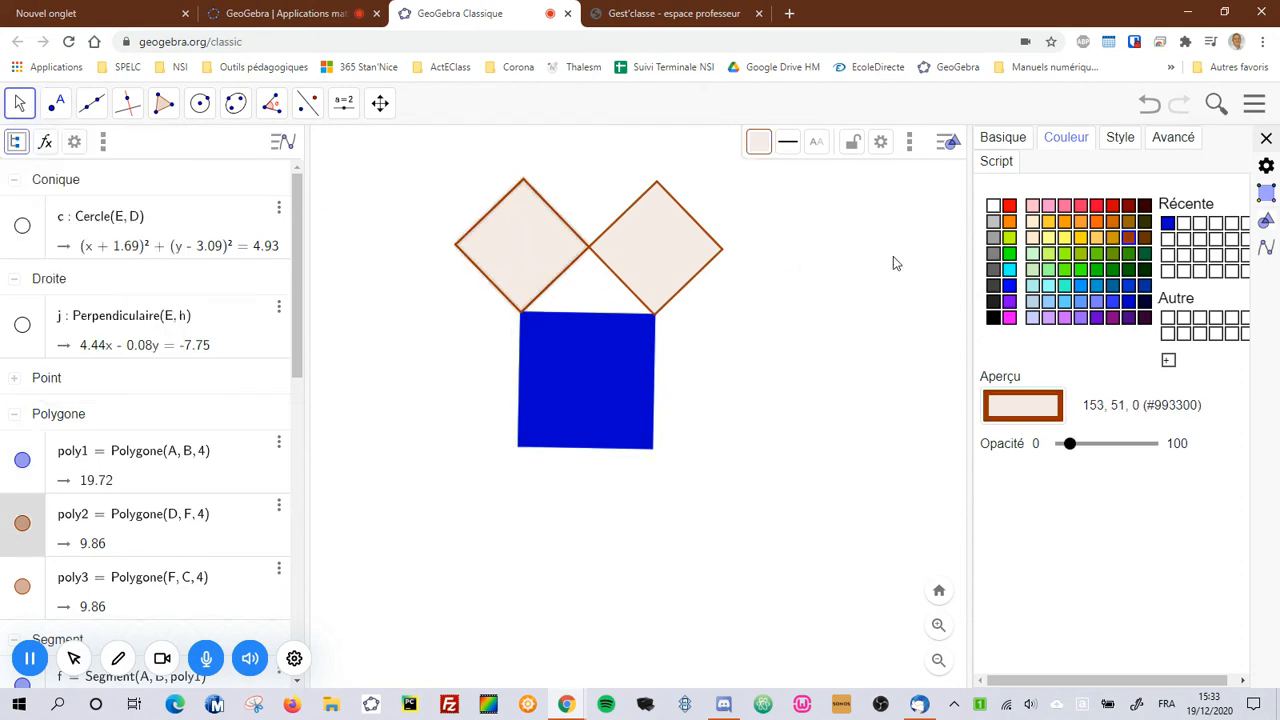
pyautogui.click(1013, 206)
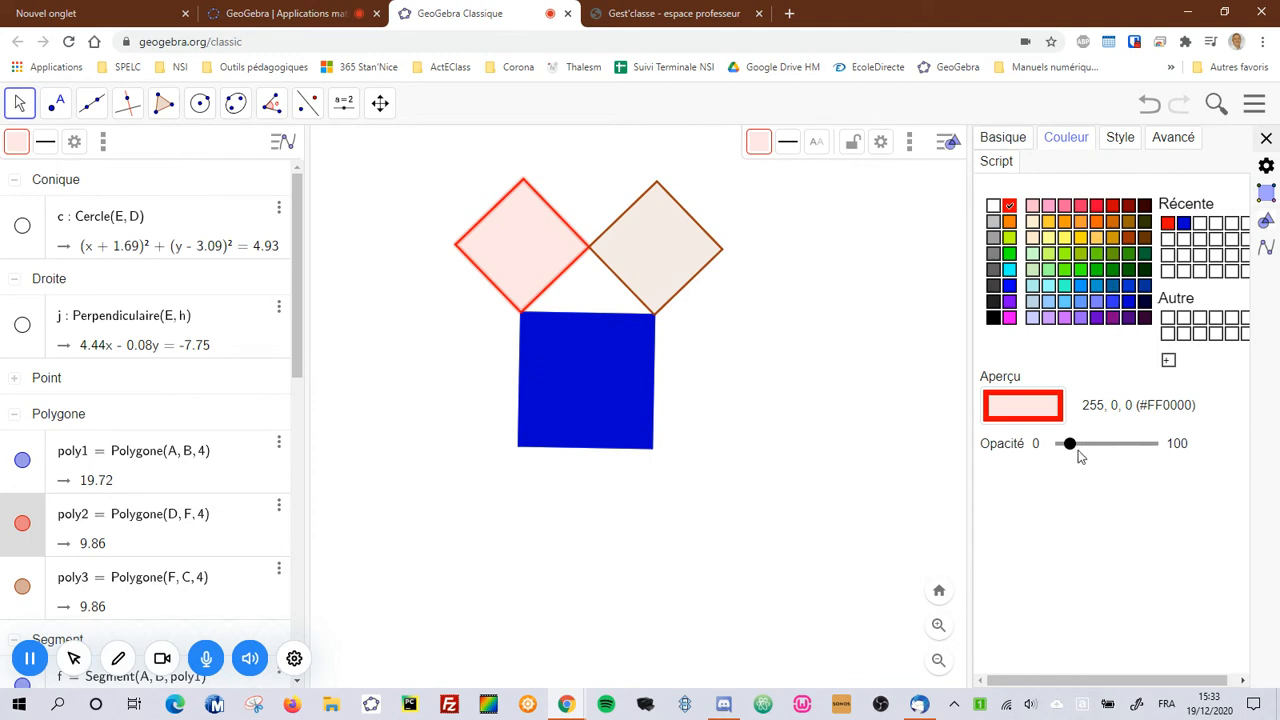
pyautogui.moveTo(1068, 445); pyautogui.dragTo(1149, 443)
# Colour the upper-right square poly3 dark green (0, 51, 0), set its opacity to 100 and close the properties view
pyautogui.click(677, 259)
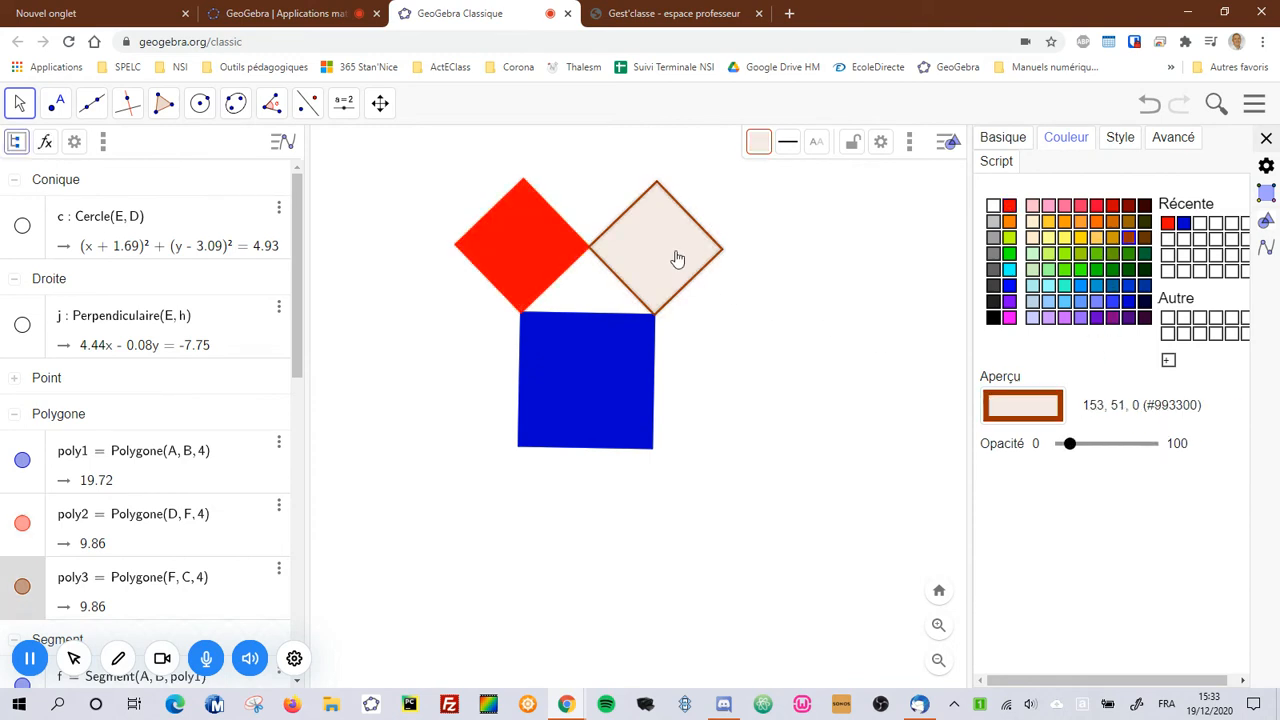
pyautogui.click(1145, 270)
pyautogui.moveTo(1071, 443); pyautogui.dragTo(1208, 432)
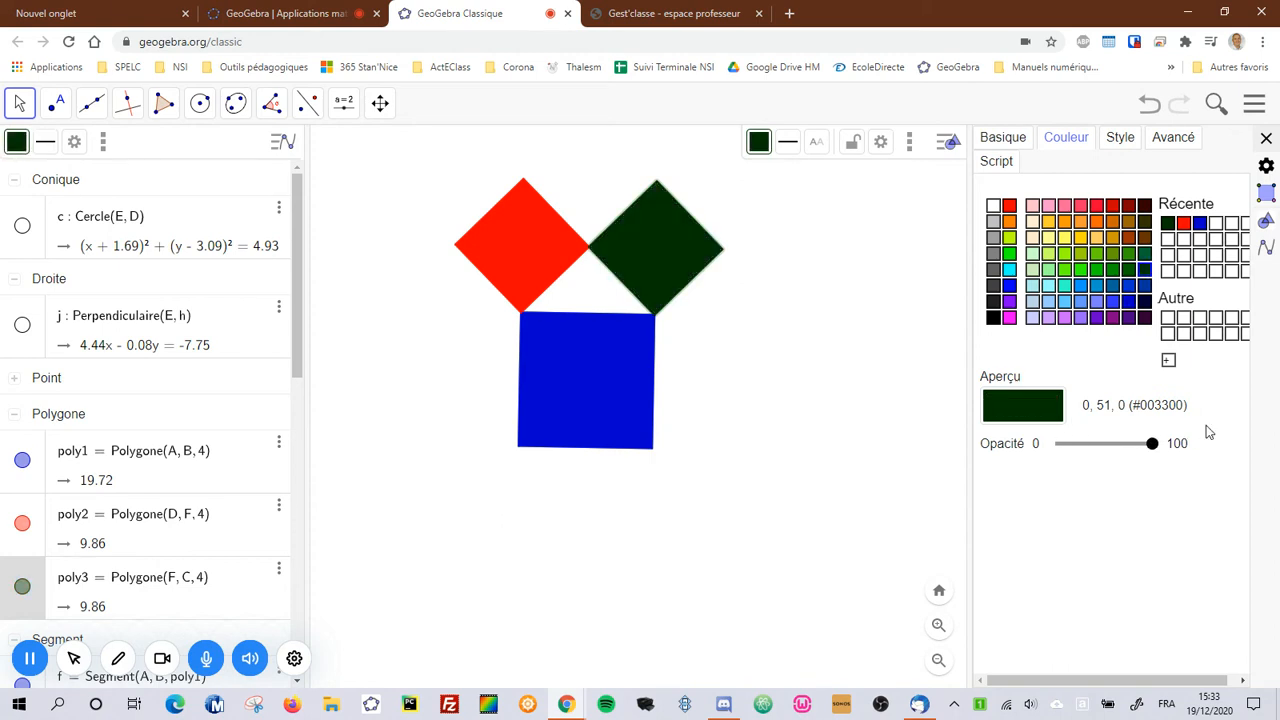
pyautogui.click(1266, 138)
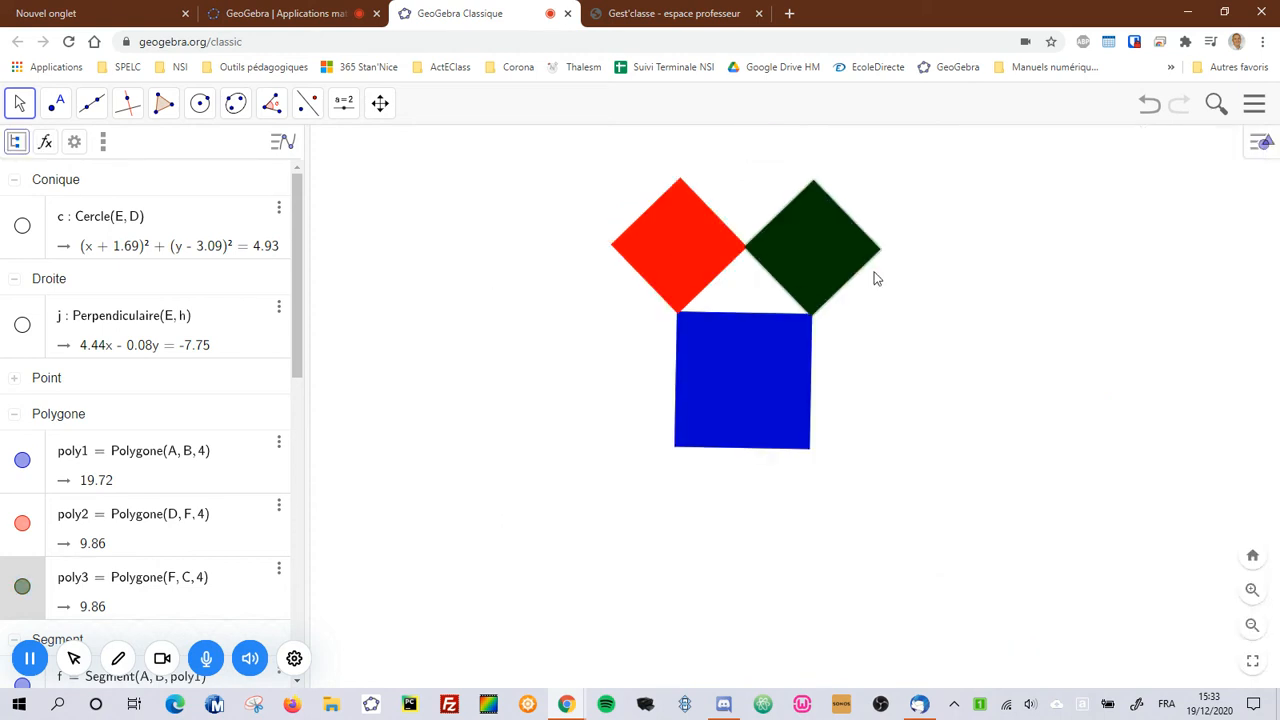
pyautogui.click(1263, 145)
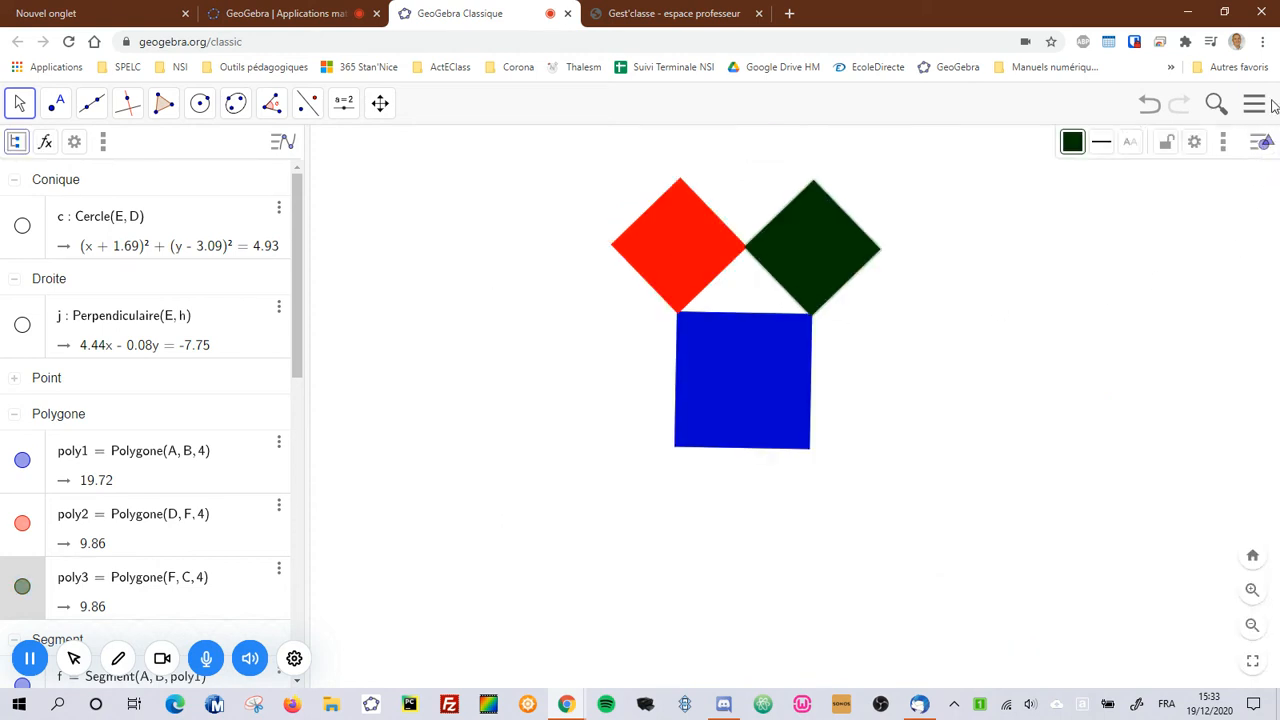
# Start creating a new tool (Créer un nouvel outil) and add polygon poly2 to its final objects alongside poly3
pyautogui.click(1263, 110)
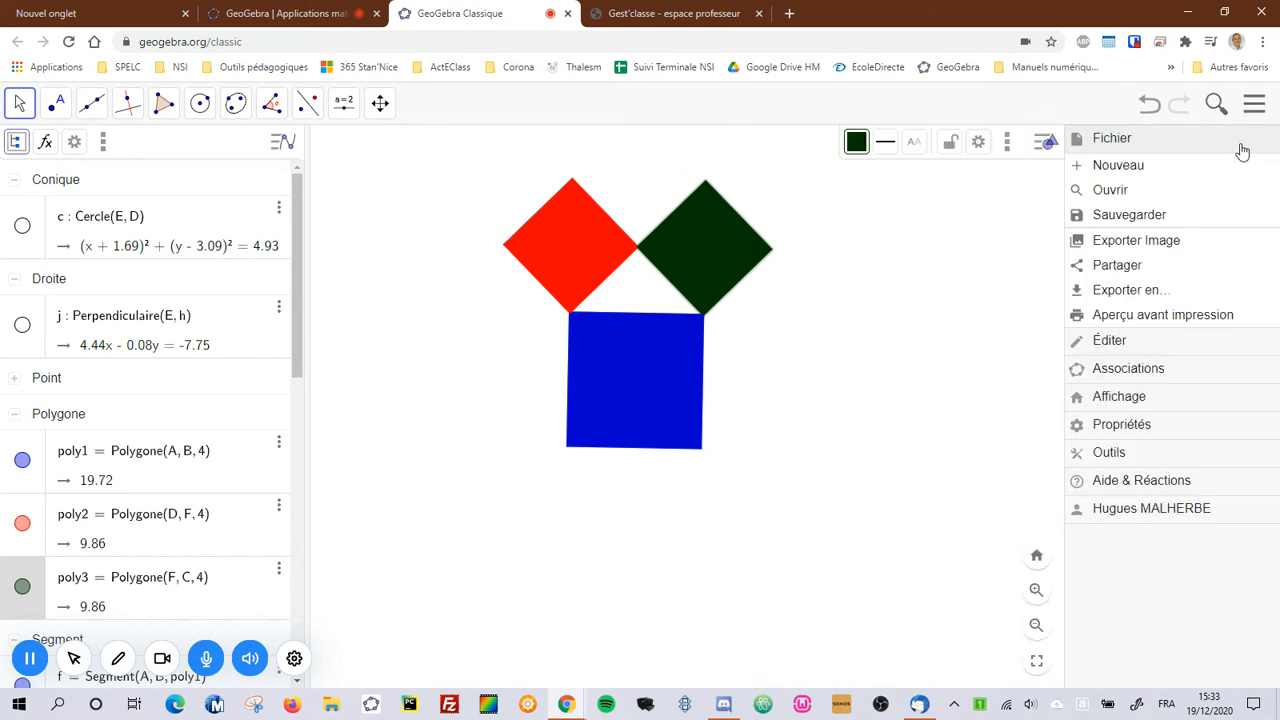
pyautogui.click(1108, 455)
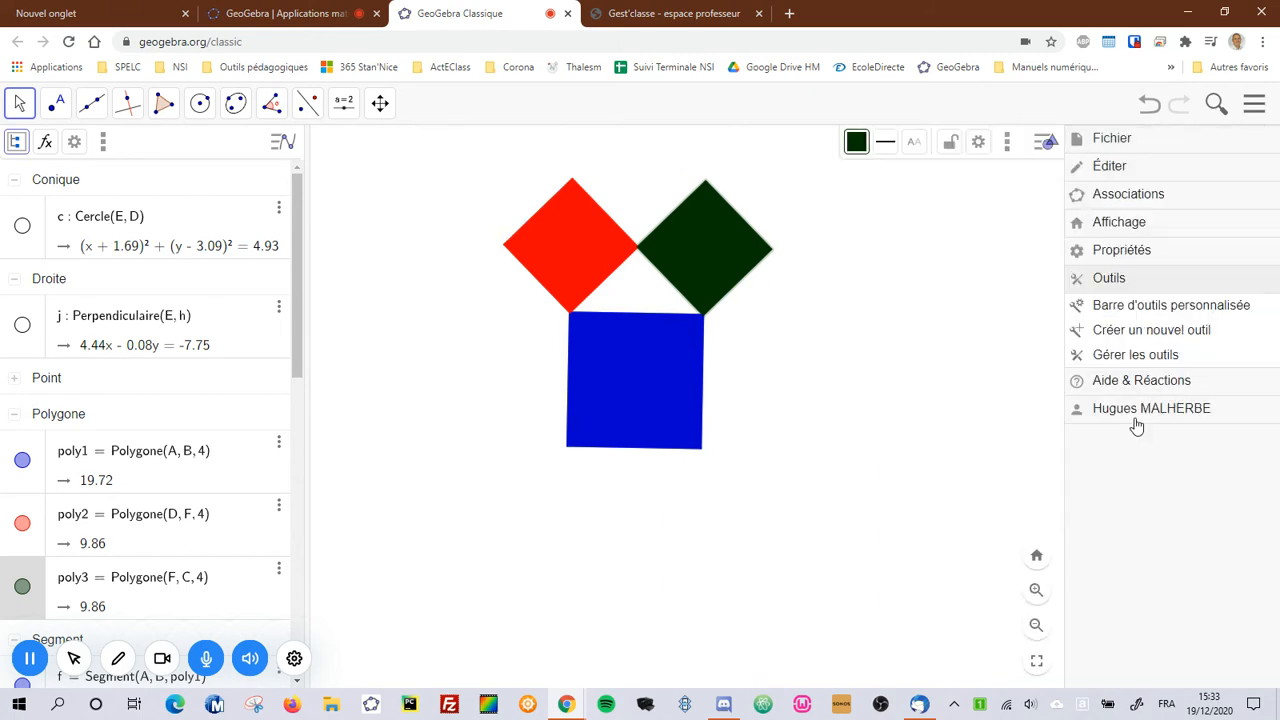
pyautogui.click(1157, 332)
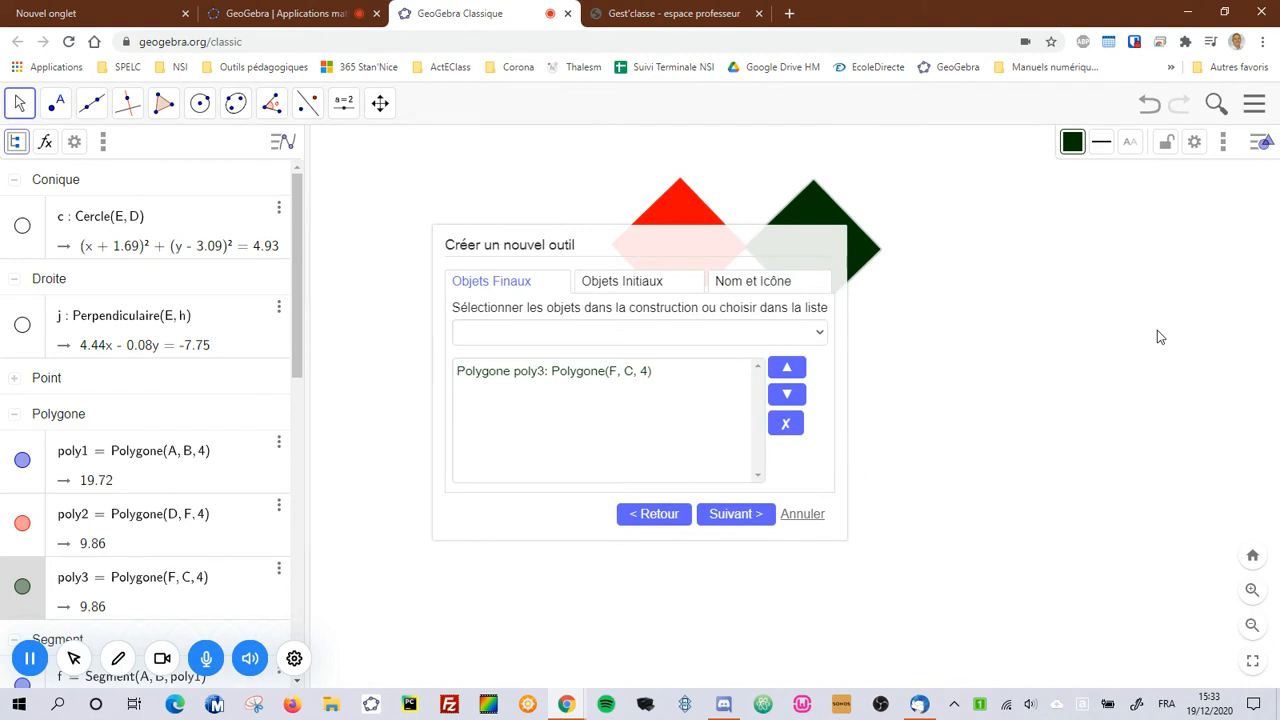
pyautogui.click(819, 336)
pyautogui.scroll(-3, 720, 518)
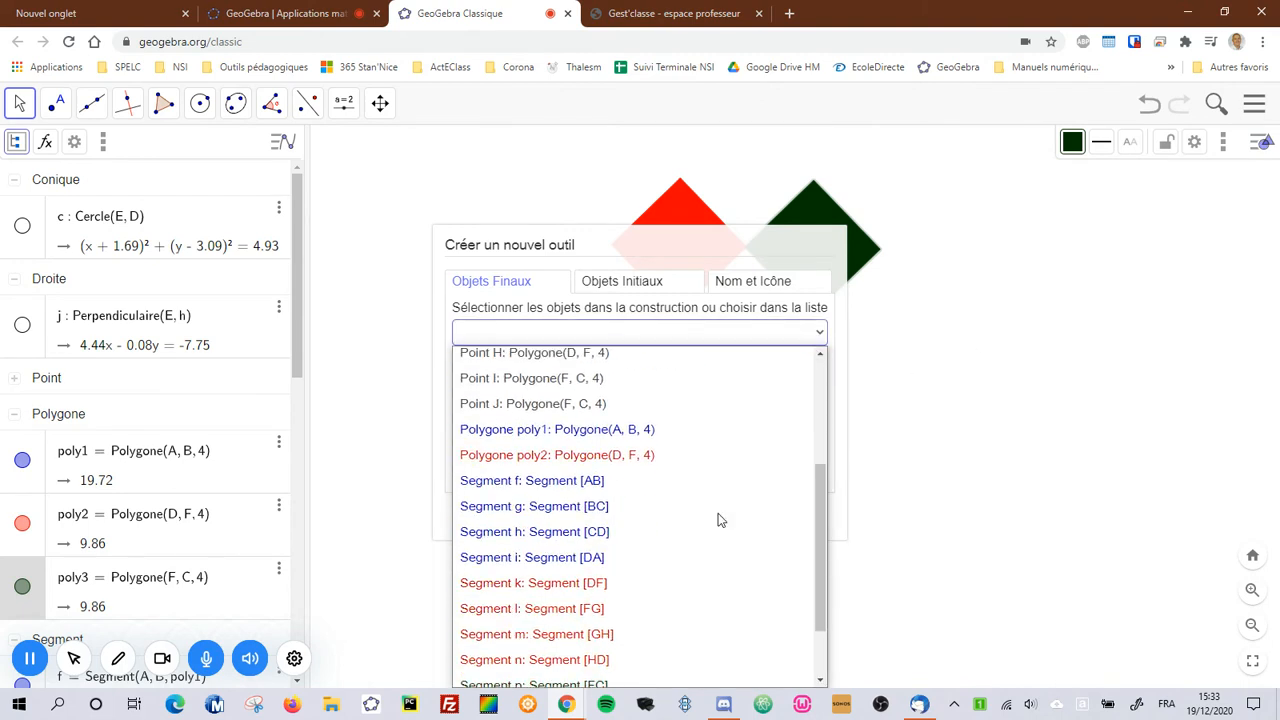
pyautogui.scroll(-2, 718, 520)
pyautogui.scroll(2, 718, 520)
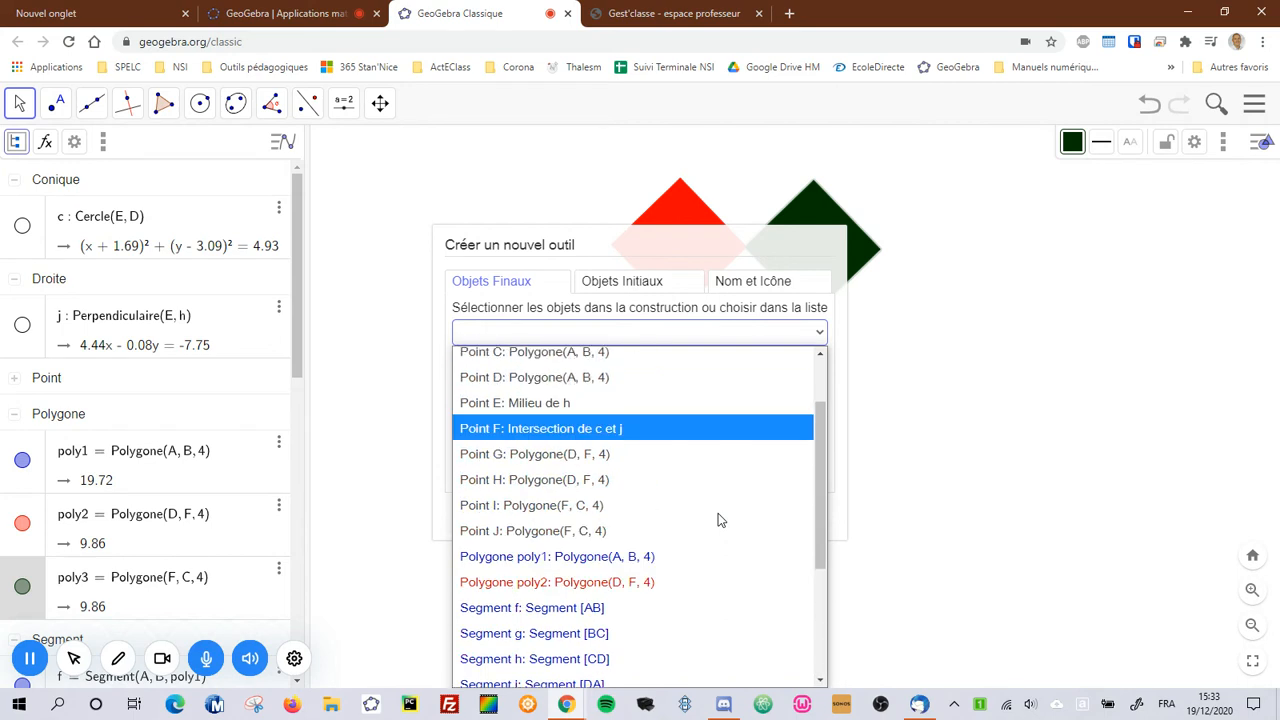
pyautogui.click(607, 581)
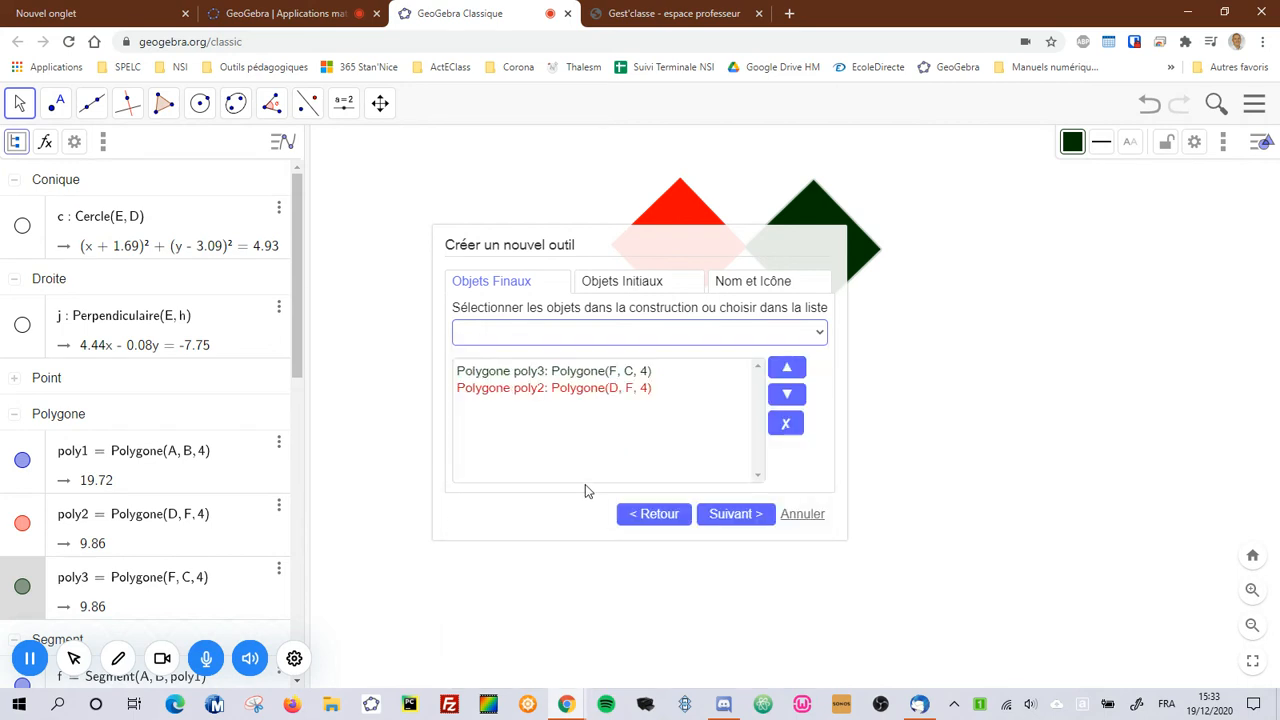
# Reorder the new tool's final objects so that polygon poly2 comes before polygon poly3
pyautogui.click(559, 380)
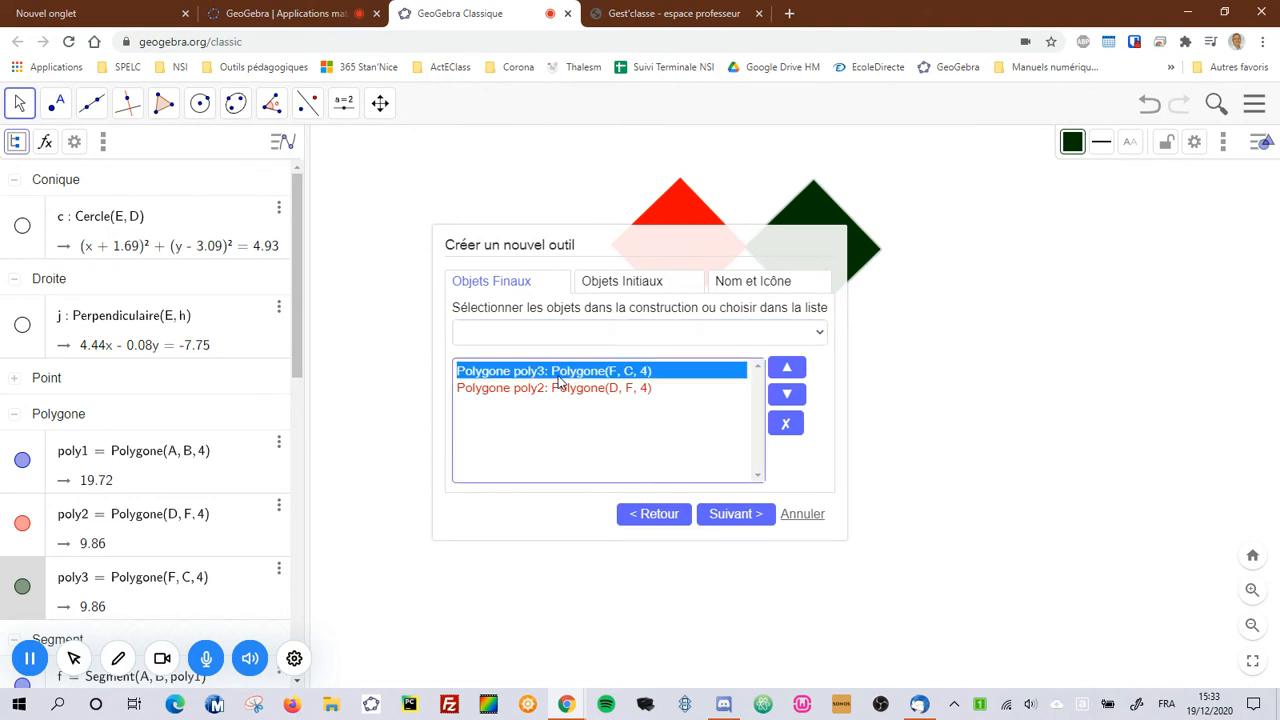
pyautogui.click(786, 393)
pyautogui.click(598, 397)
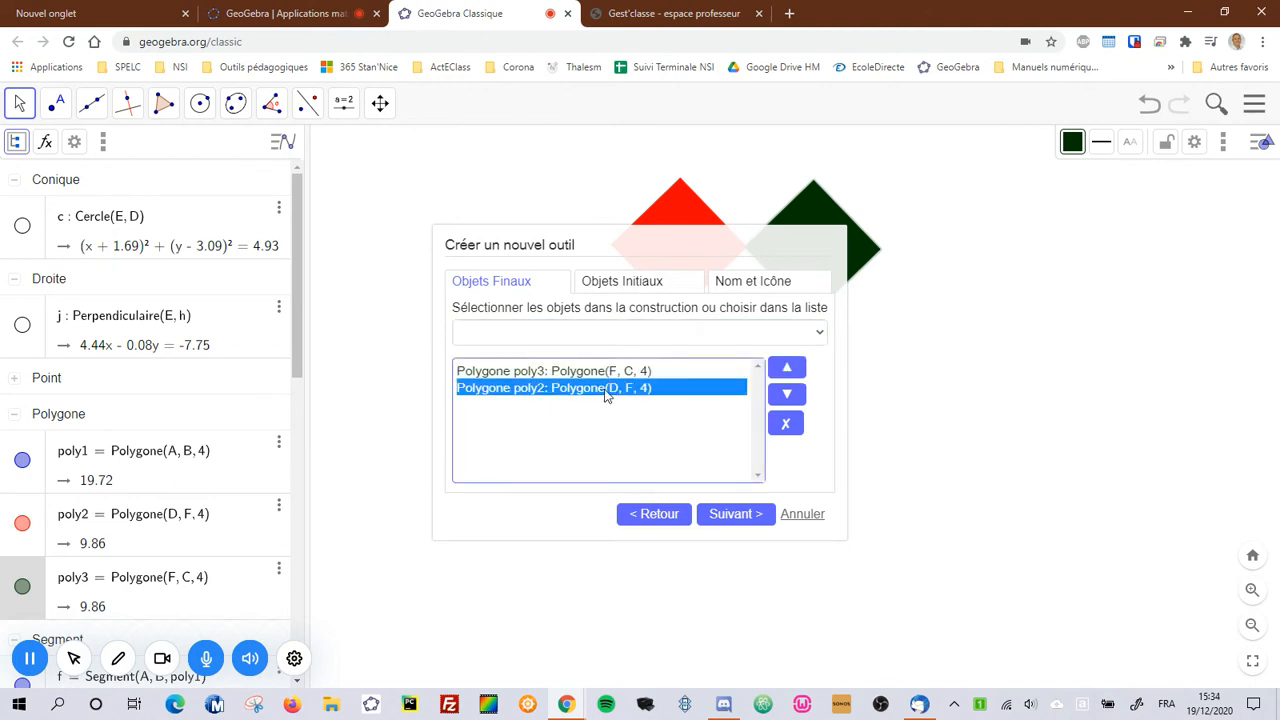
pyautogui.click(786, 369)
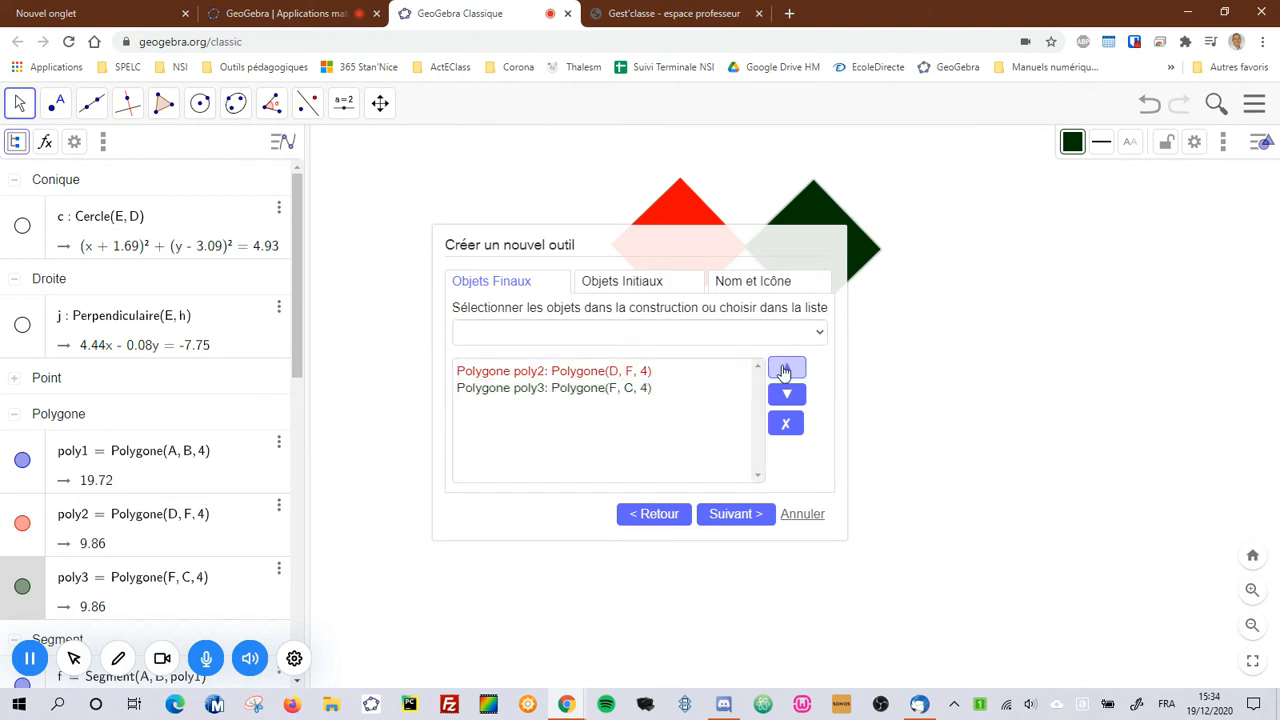
# Replace points A and B with polygon poly1 as the new tool's only initial object
pyautogui.click(629, 280)
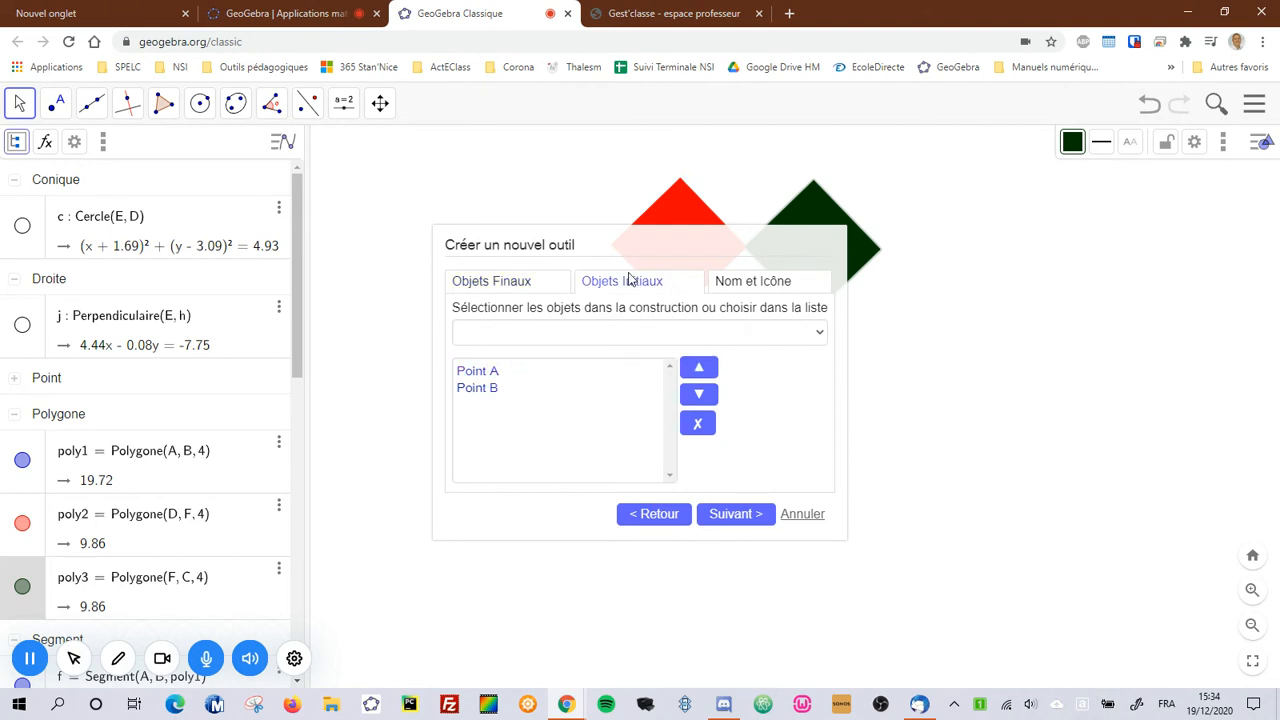
pyautogui.click(470, 378)
pyautogui.click(697, 423)
pyautogui.click(479, 378)
pyautogui.click(697, 423)
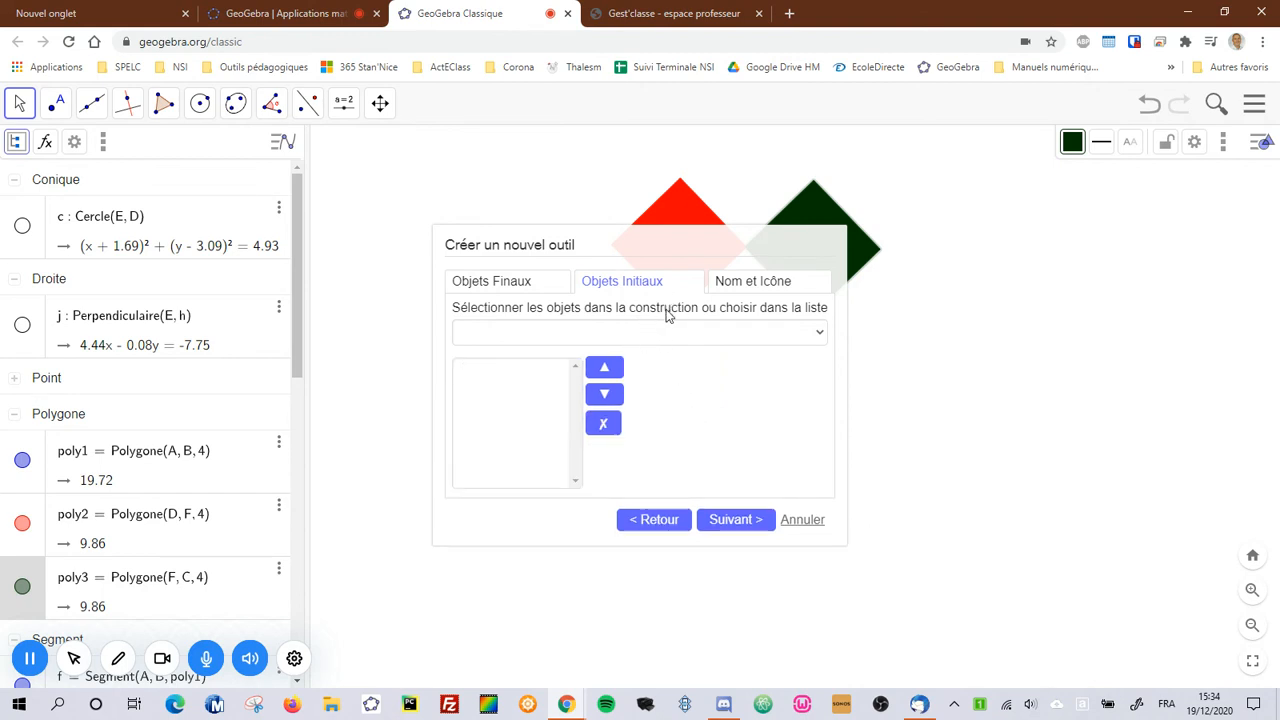
pyautogui.click(816, 334)
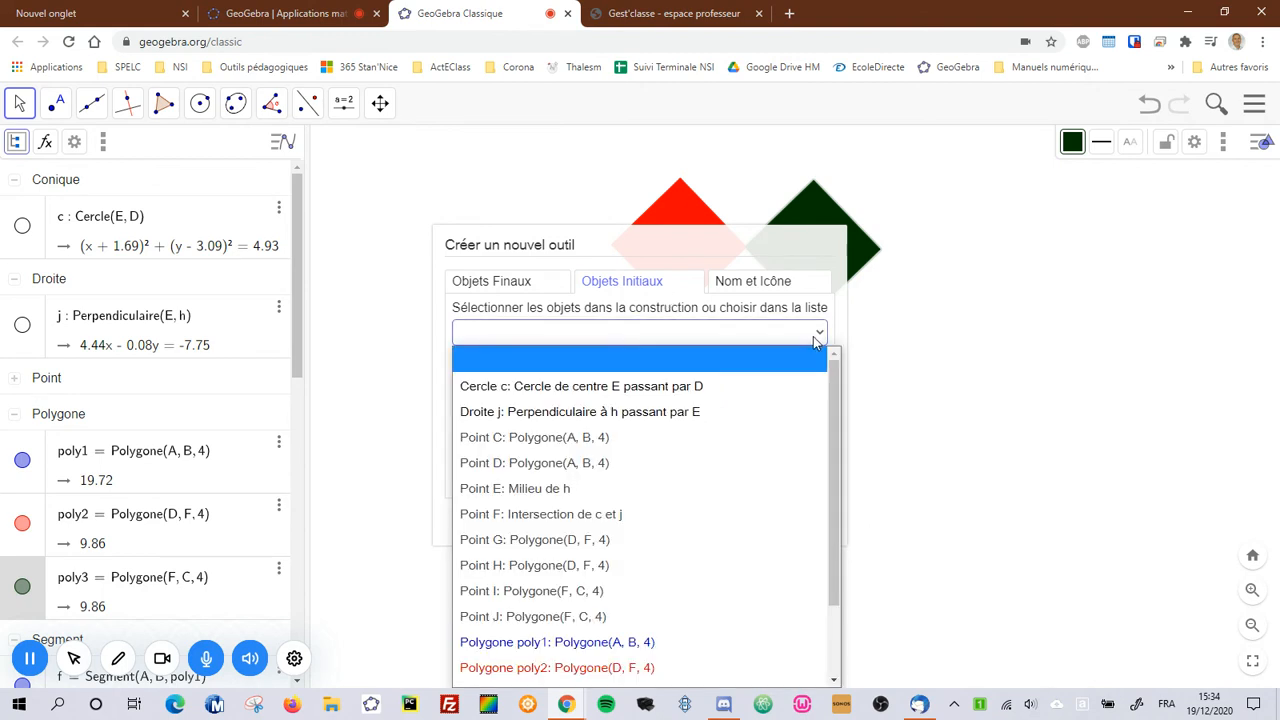
pyautogui.click(572, 642)
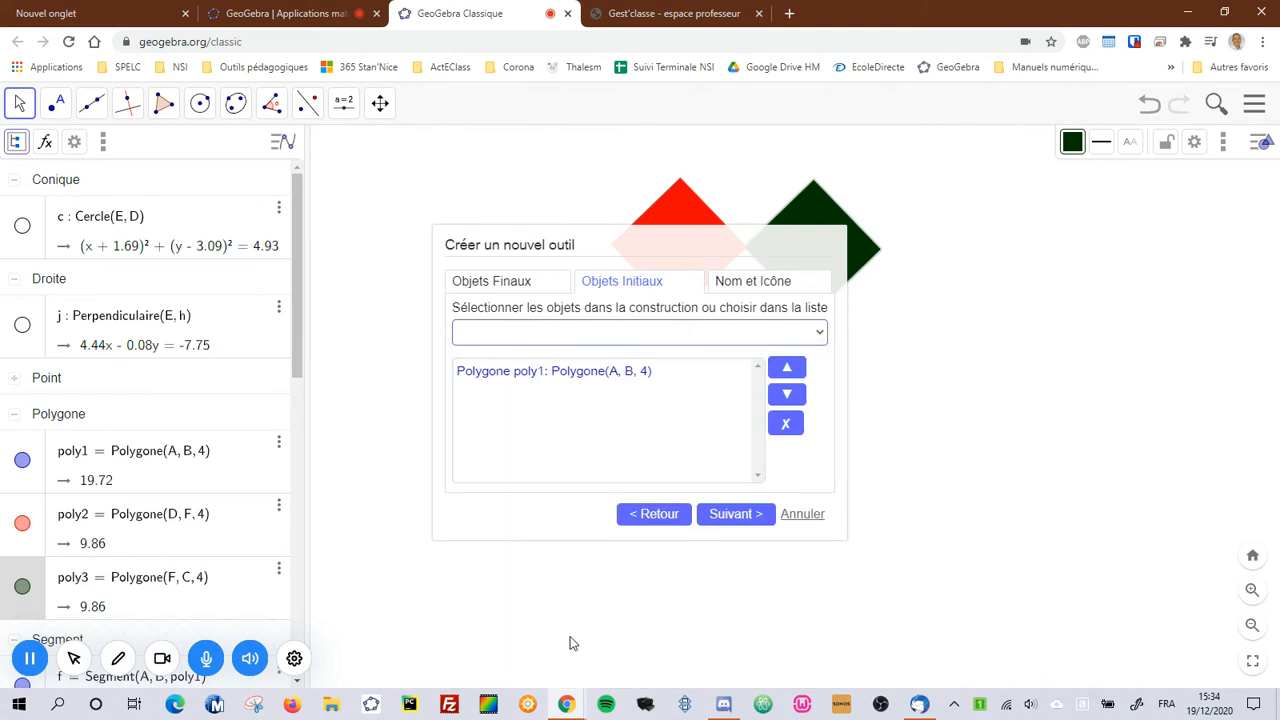
# Name the new tool "Arbre de Pythagore" and finish creating it, leaving it visible in the toolbar
pyautogui.click(746, 520)
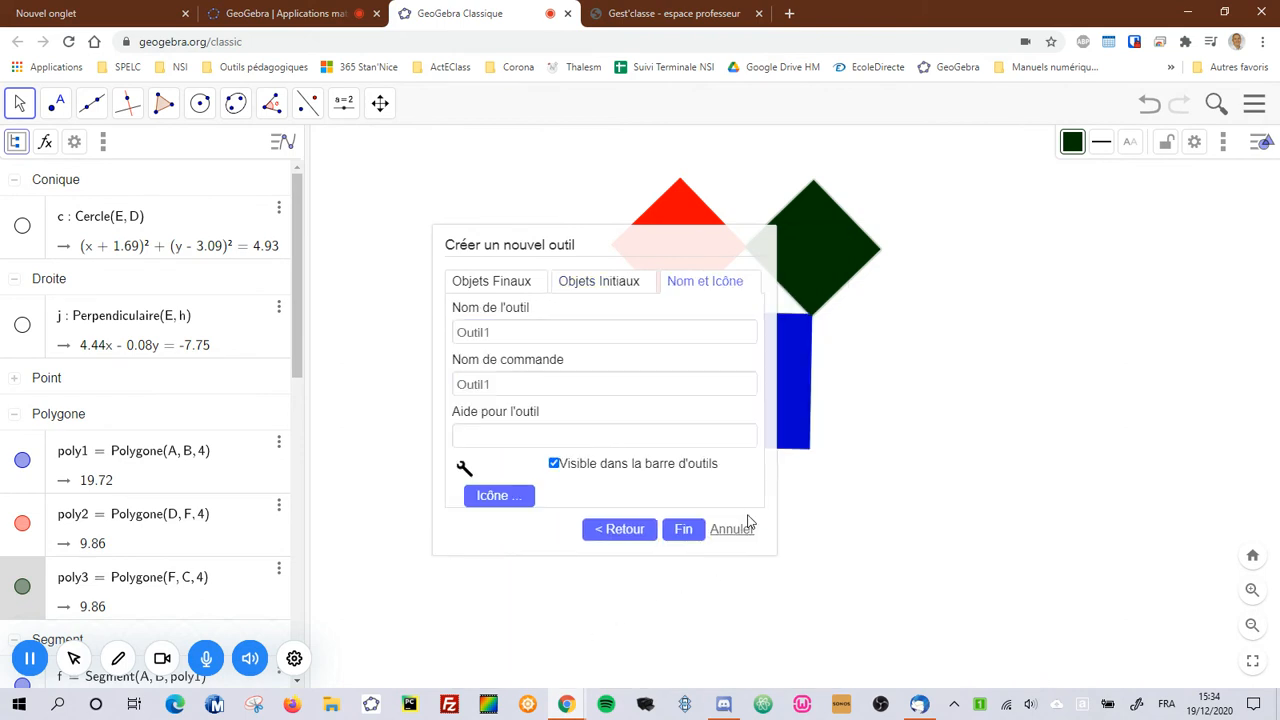
pyautogui.moveTo(515, 336); pyautogui.dragTo(432, 331)
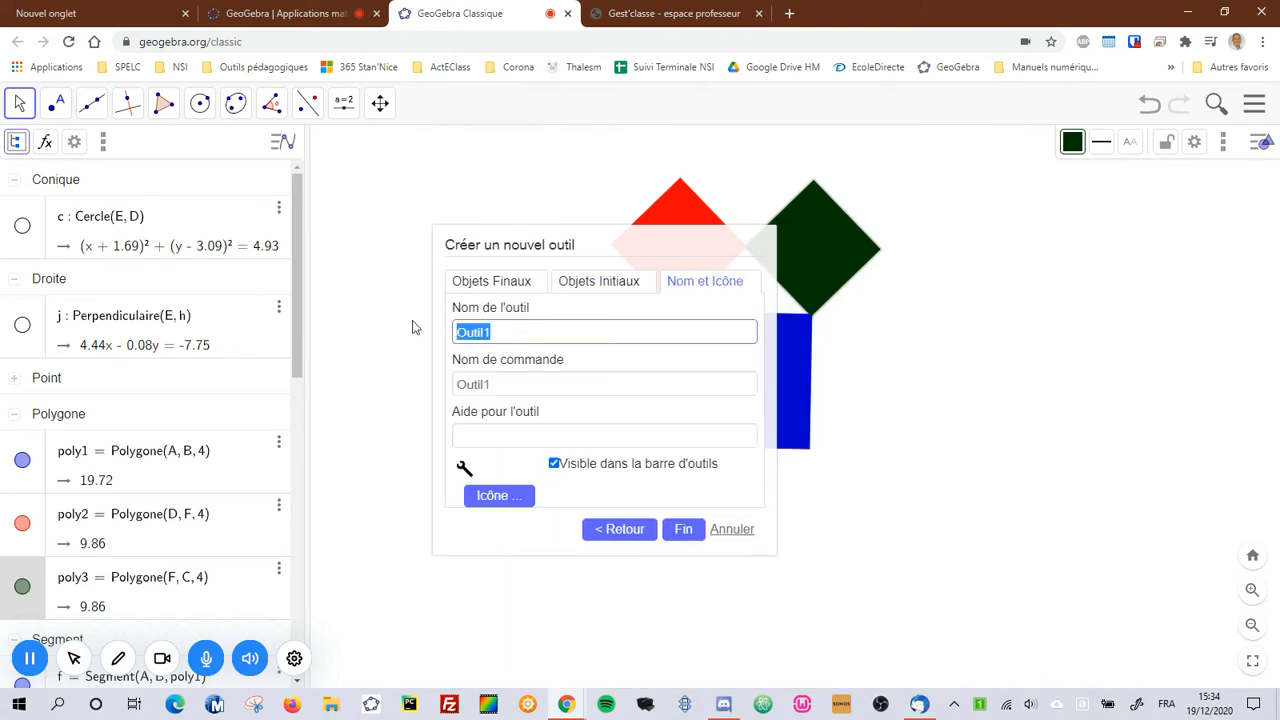
pyautogui.write('A')
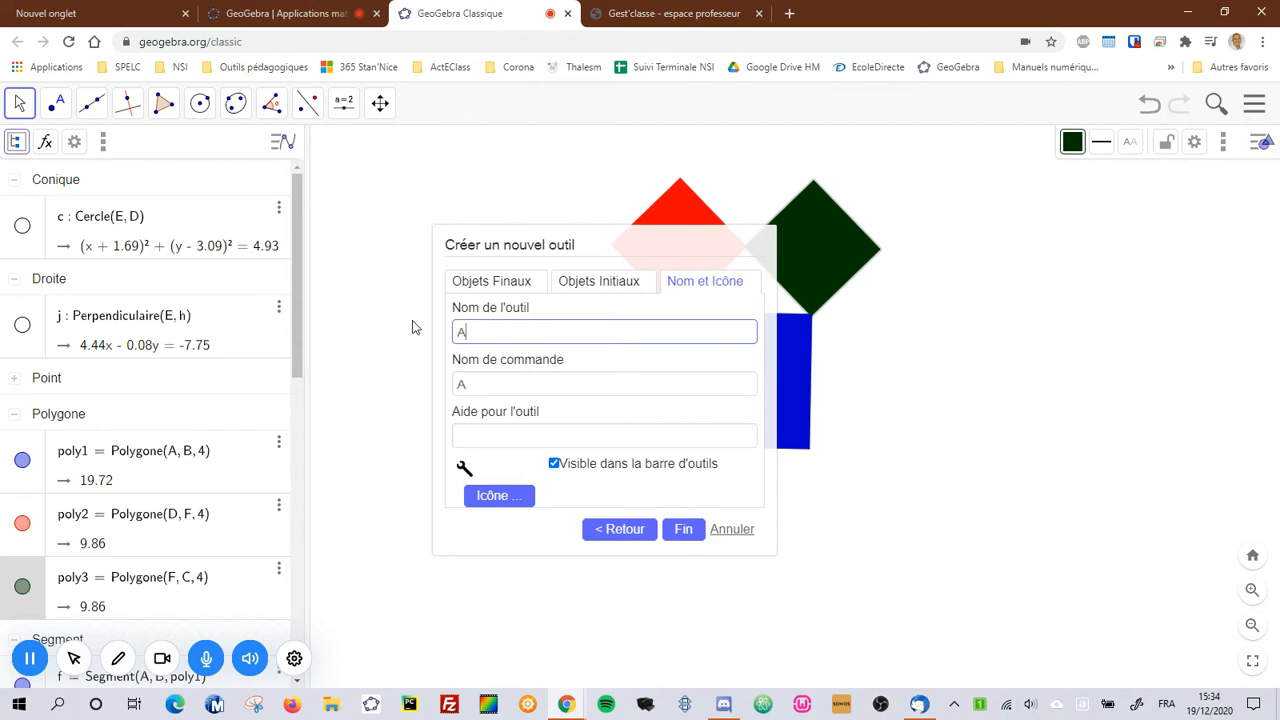
pyautogui.write('rbre de Pthagore')
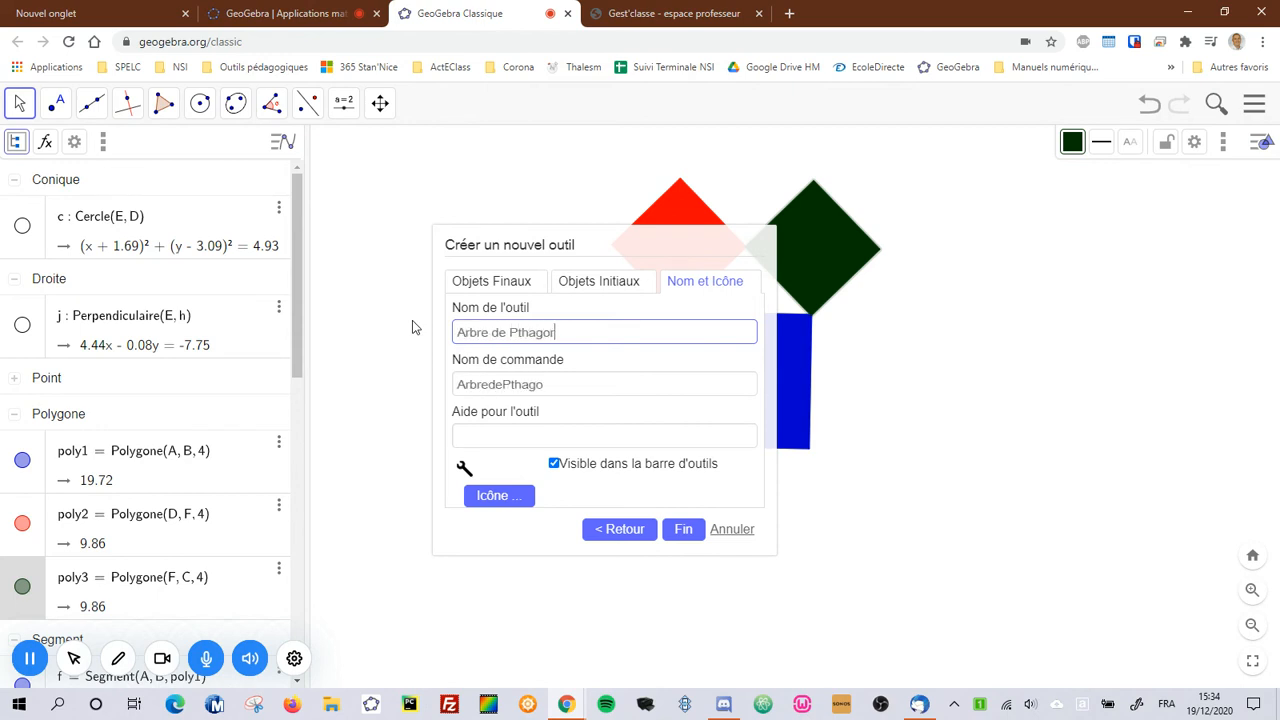
pyautogui.press('BackSpace')
pyautogui.press('BackSpace')
pyautogui.press('BackSpace')
pyautogui.press('BackSpace')
pyautogui.press('BackSpace')
pyautogui.press('BackSpace')
pyautogui.press('BackSpace')
pyautogui.write('ythagore')
pyautogui.click(686, 533)
# Apply the Arbre de Pythagore tool to the red and dark green squares resting on the blue square
pyautogui.scroll(-2, 963, 442)
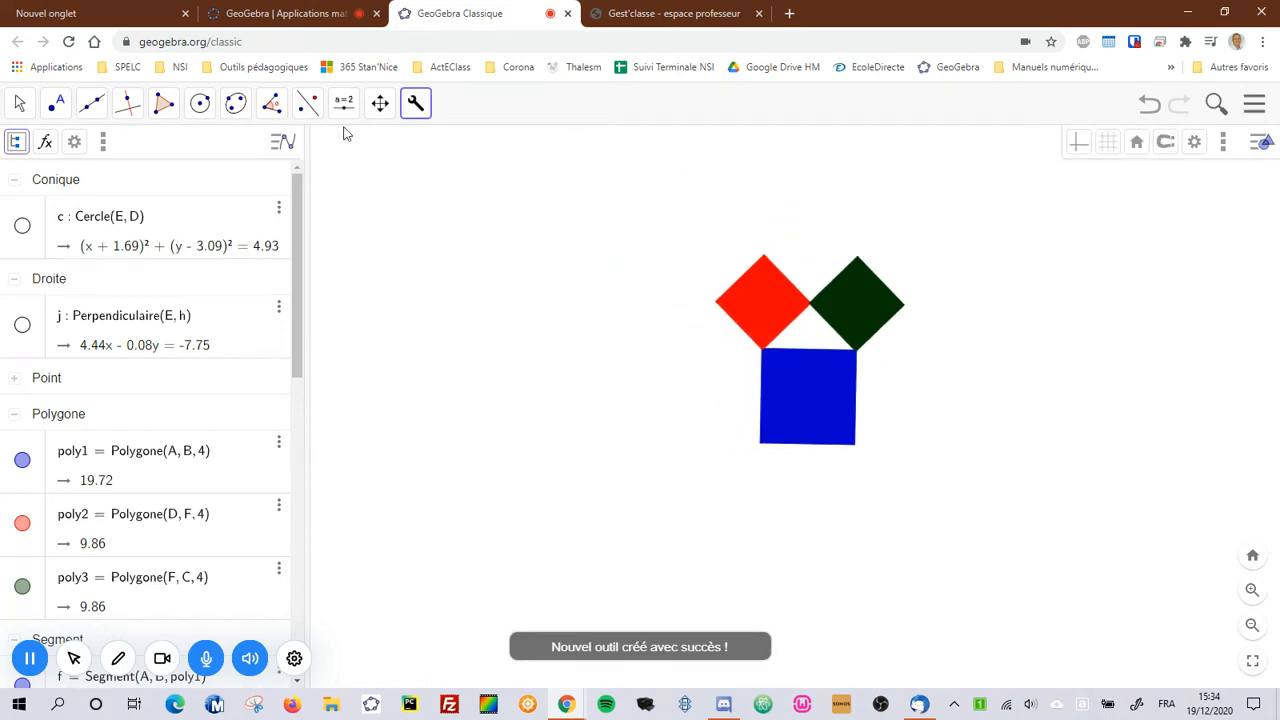
pyautogui.click(380, 103)
pyautogui.click(445, 149)
pyautogui.moveTo(574, 273); pyautogui.dragTo(526, 408)
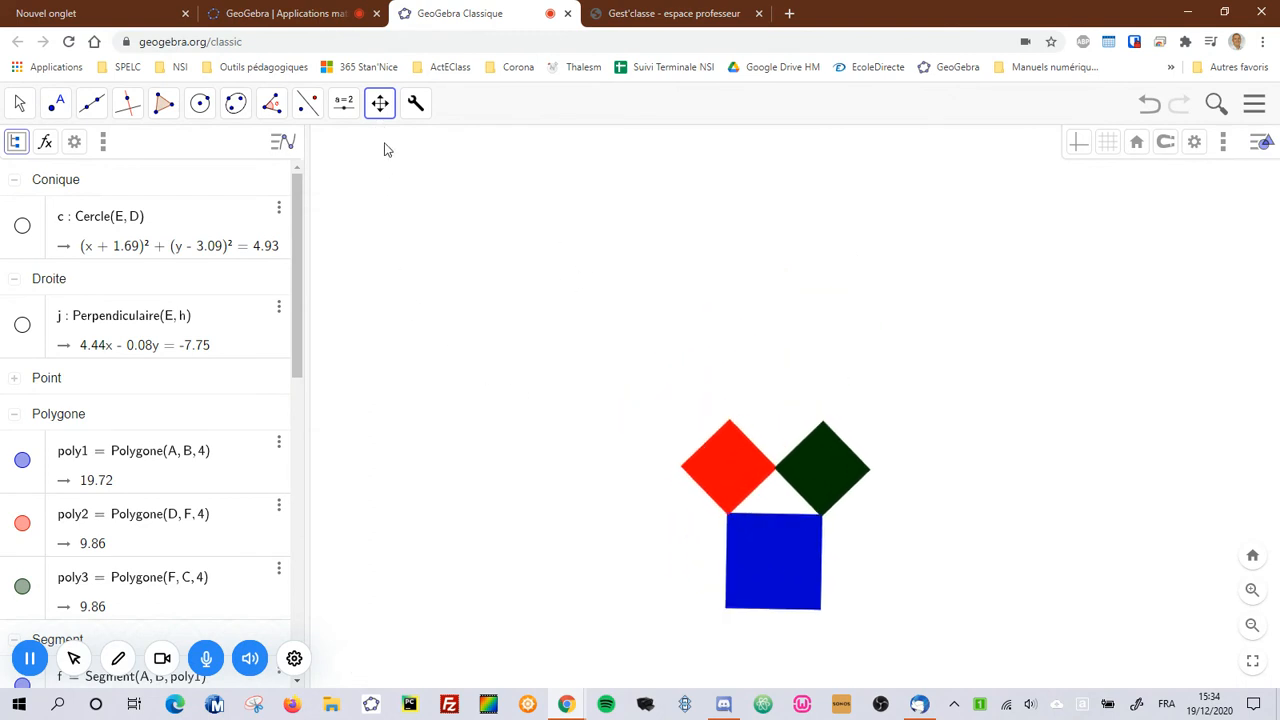
pyautogui.click(415, 103)
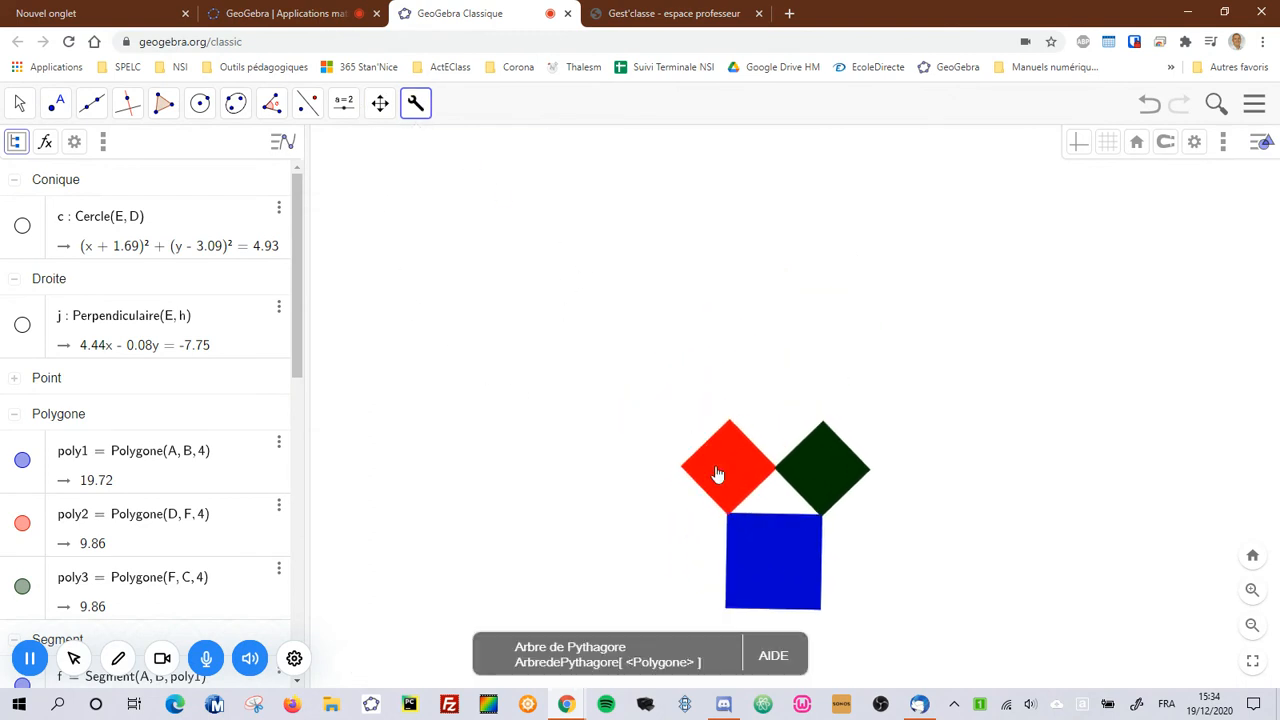
pyautogui.click(728, 468)
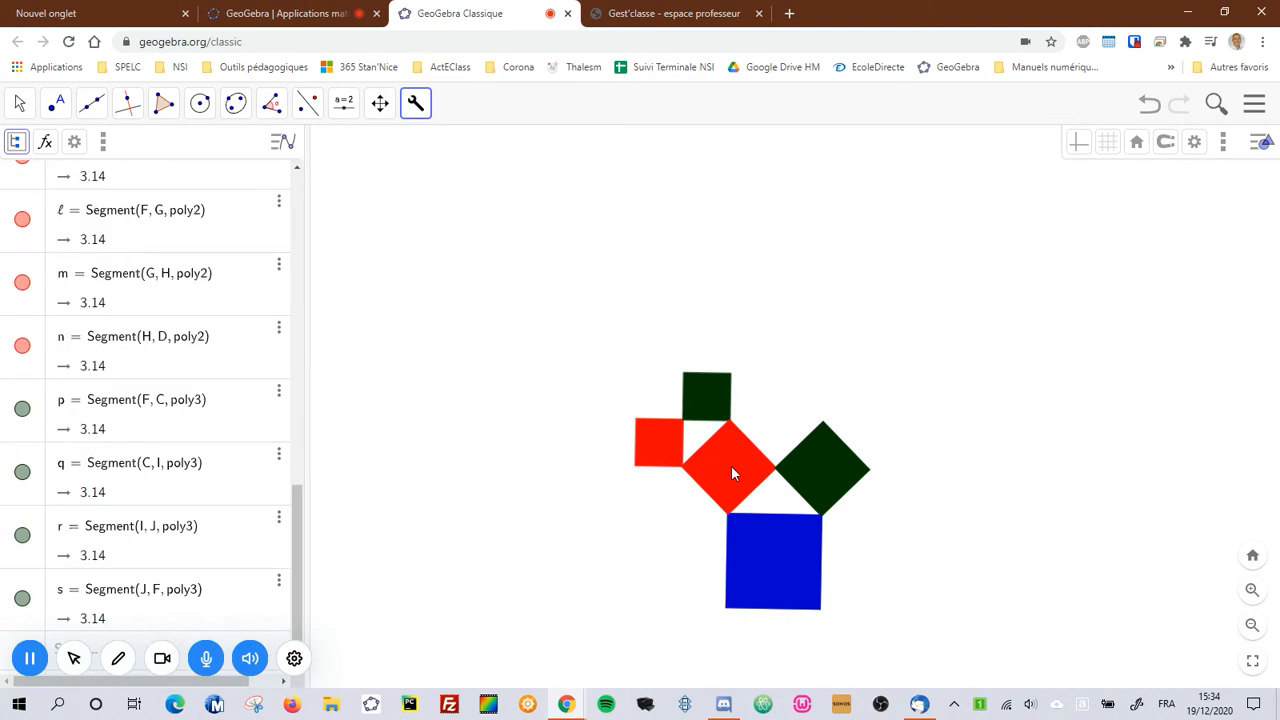
pyautogui.click(823, 466)
# Grow the left branch by applying the Arbre de Pythagore tool to its two second-level squares and the four tilted squares on them
pyautogui.click(706, 396)
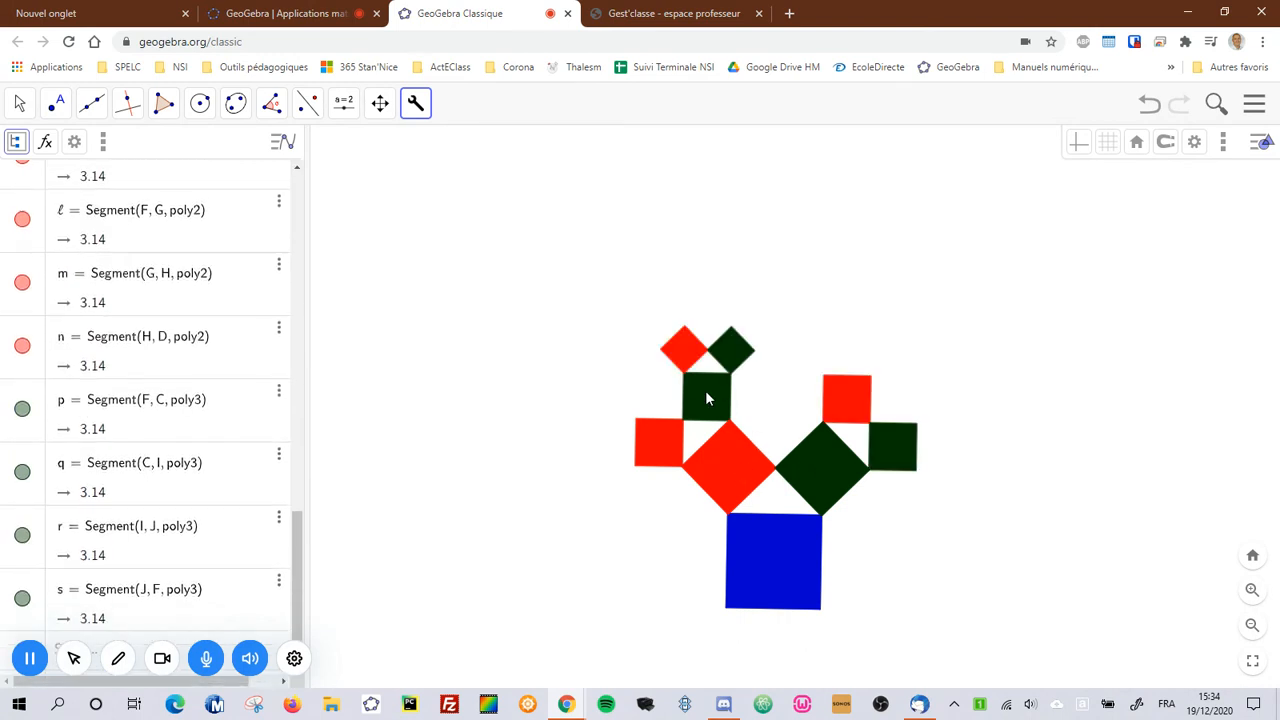
pyautogui.click(649, 432)
pyautogui.click(611, 468)
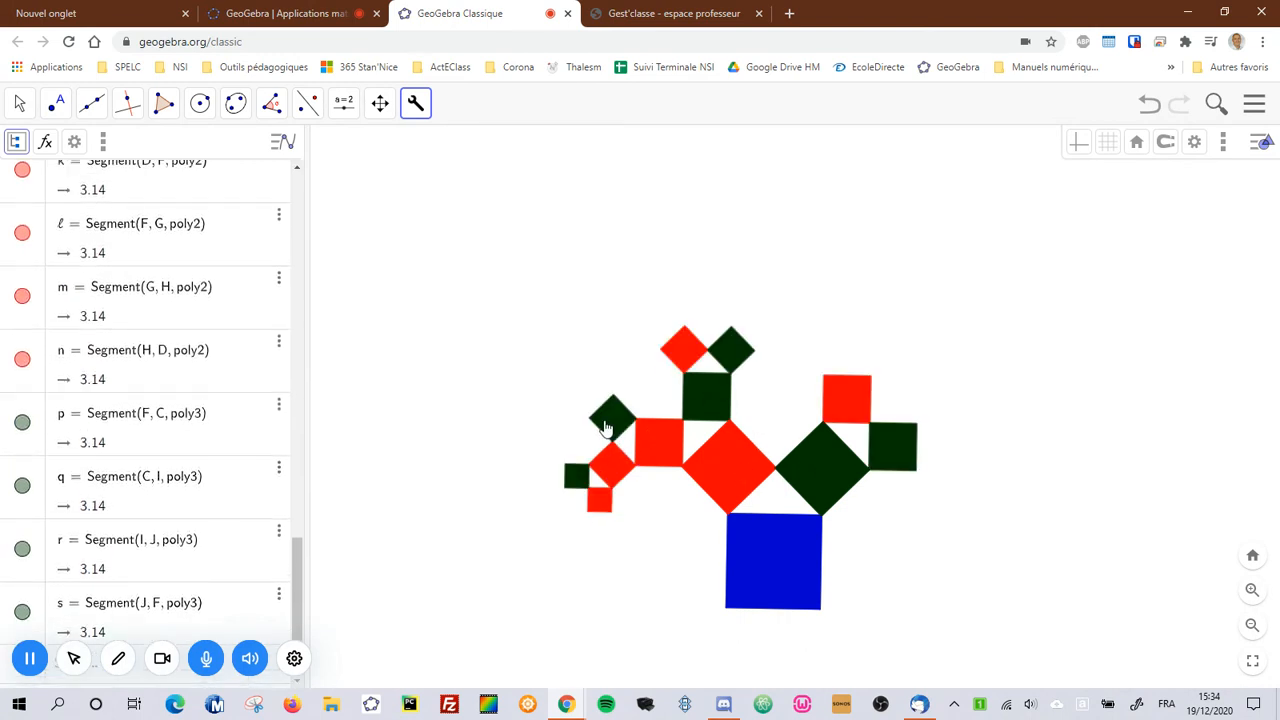
pyautogui.click(606, 427)
pyautogui.click(685, 350)
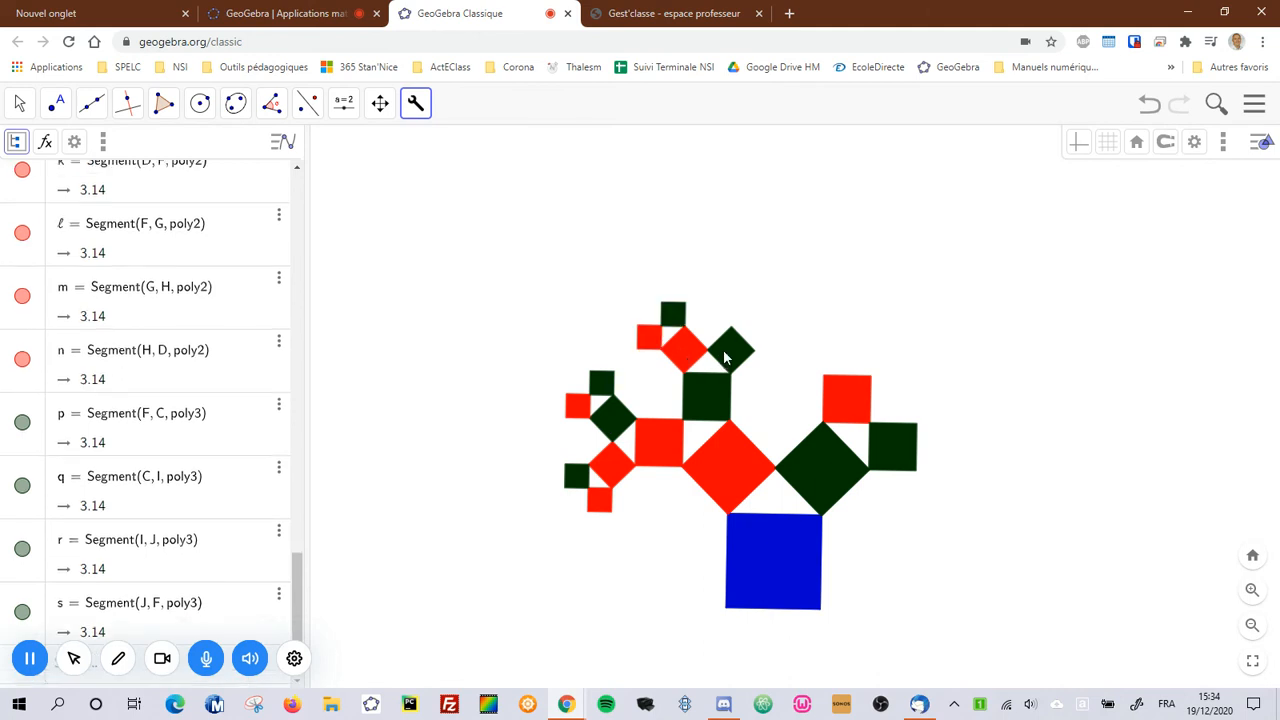
pyautogui.click(726, 357)
# Grow the right branch by applying the tool to its two second-level squares and the two tilted squares on the outer dark green one
pyautogui.click(835, 395)
pyautogui.click(895, 448)
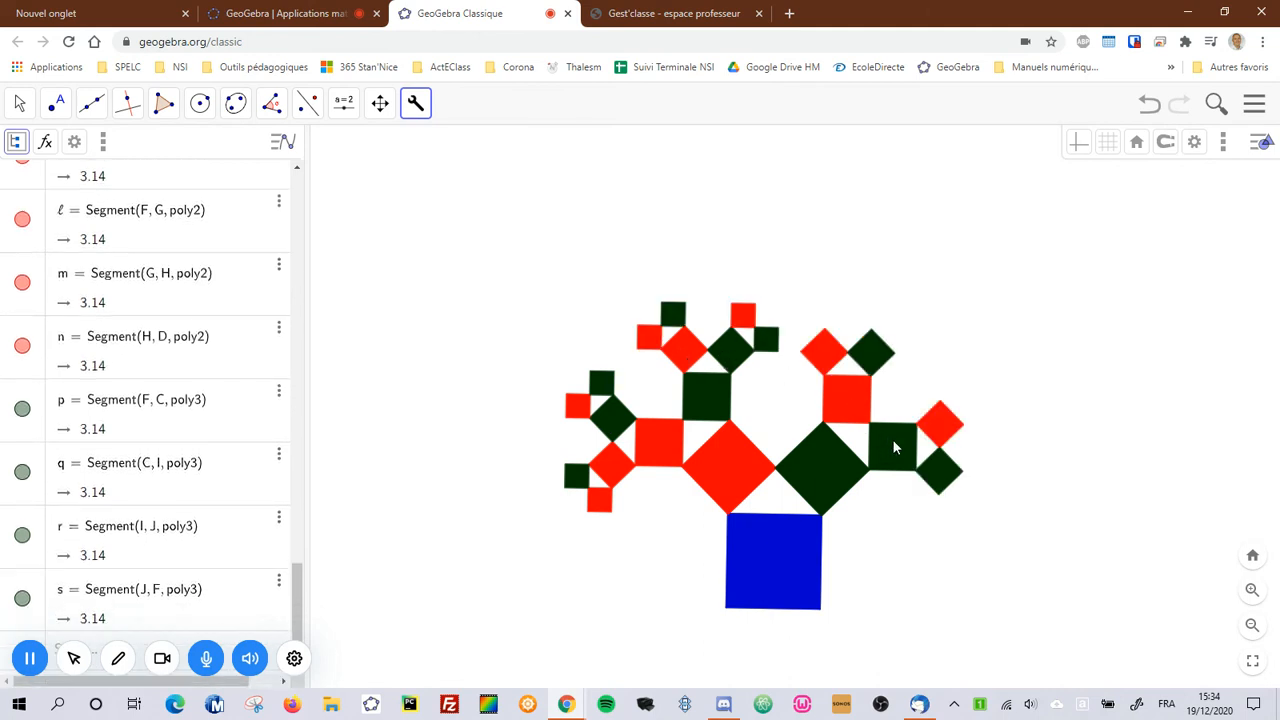
pyautogui.click(942, 473)
pyautogui.click(946, 425)
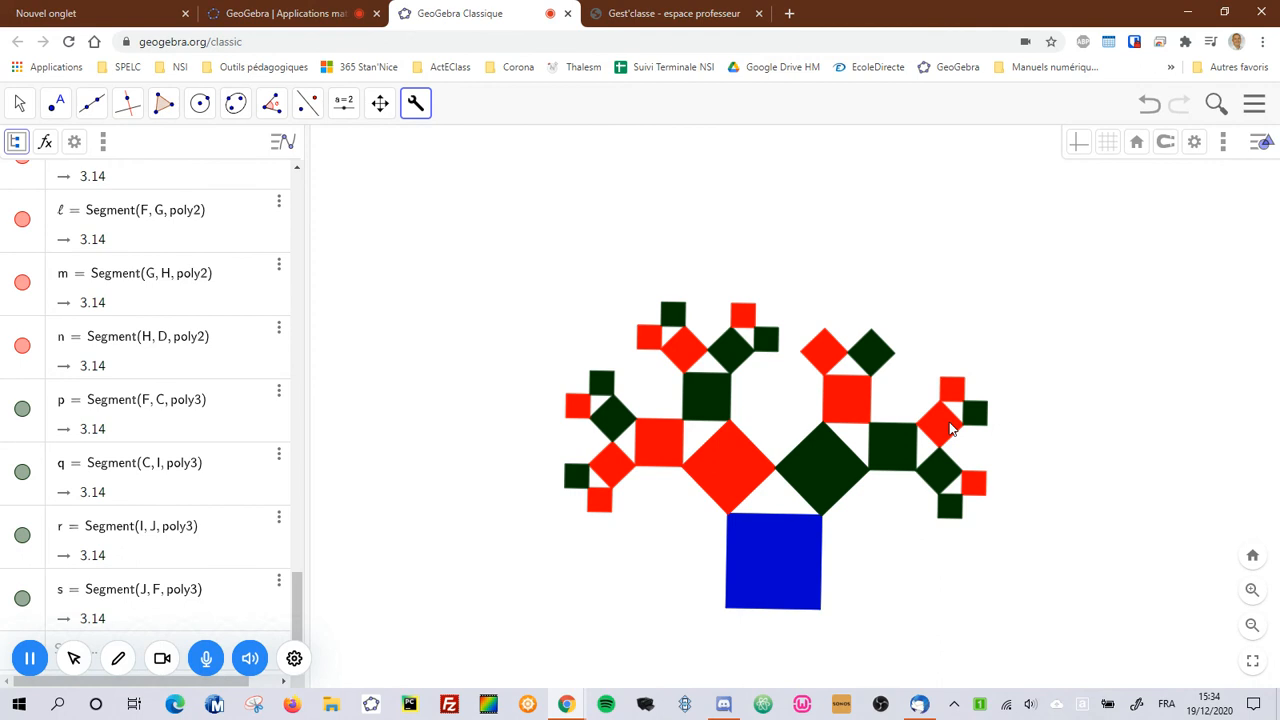
# Add further small squares to the right branch's four outermost squares and to one tilted dark green square beyond them
pyautogui.click(958, 397)
pyautogui.click(974, 413)
pyautogui.click(997, 428)
pyautogui.click(975, 494)
pyautogui.click(956, 514)
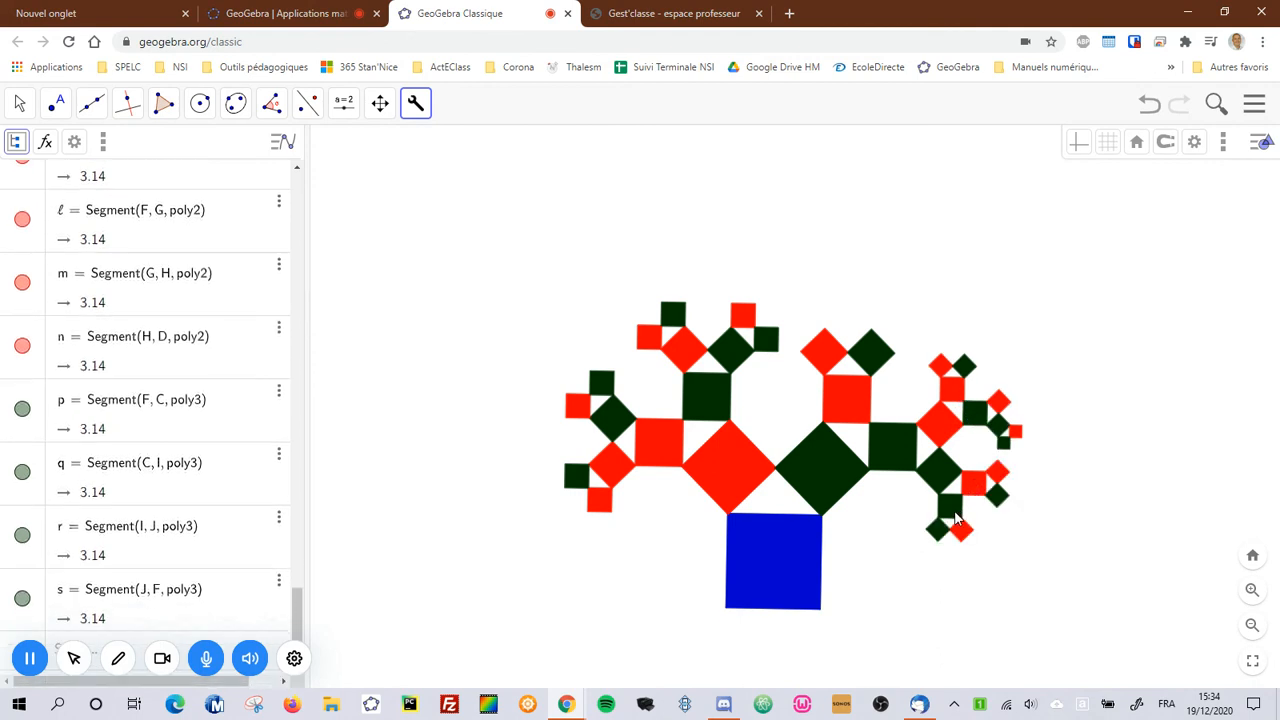
# Add further small squares to the left branch's four outermost squares and to one tilted dark green square beyond them
pyautogui.click(597, 498)
pyautogui.click(580, 482)
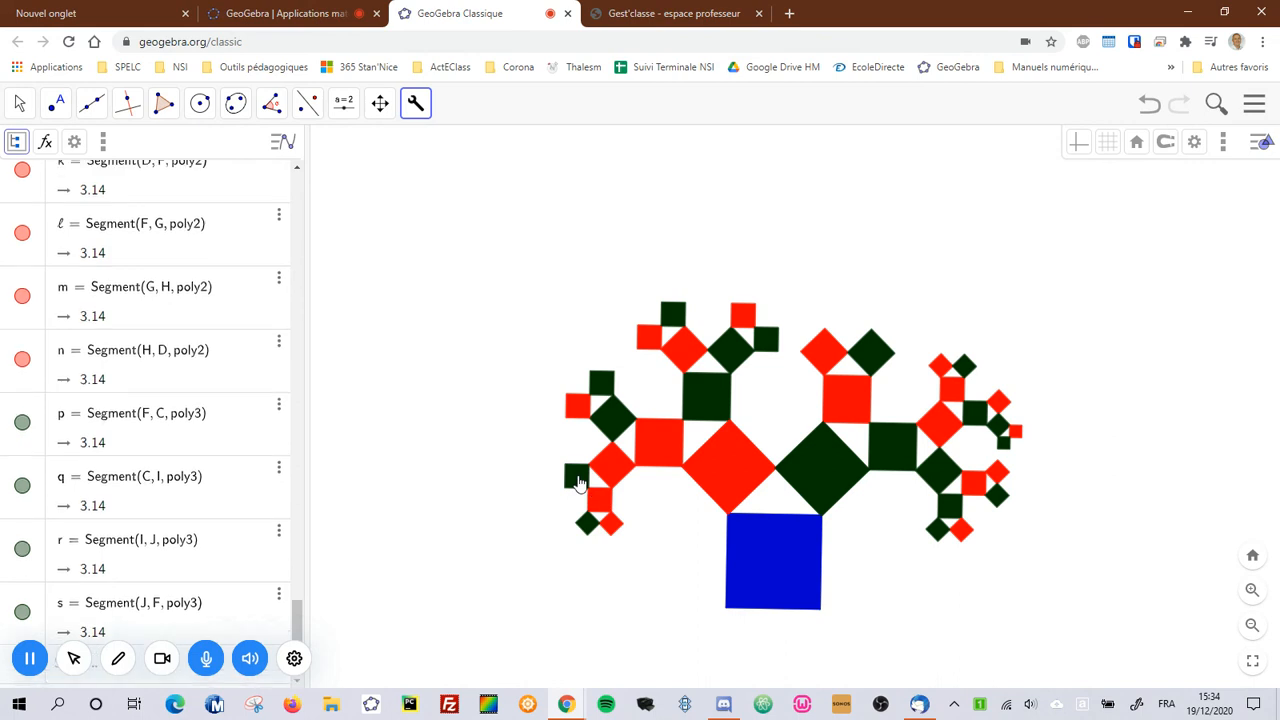
pyautogui.click(557, 472)
pyautogui.click(543, 451)
pyautogui.click(580, 412)
pyautogui.click(603, 390)
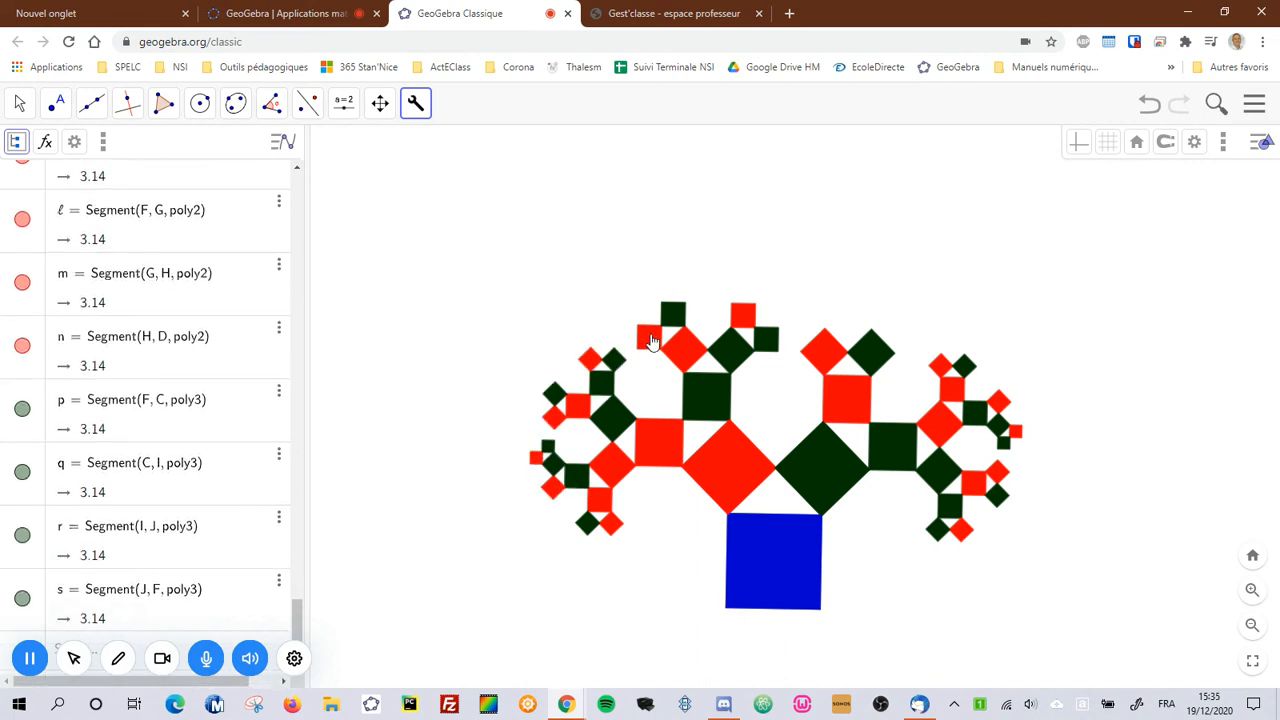
# Apply the Arbre de Pythagore tool to the four small upright squares at the top of the left branch
pyautogui.click(650, 342)
pyautogui.click(670, 327)
pyautogui.click(746, 326)
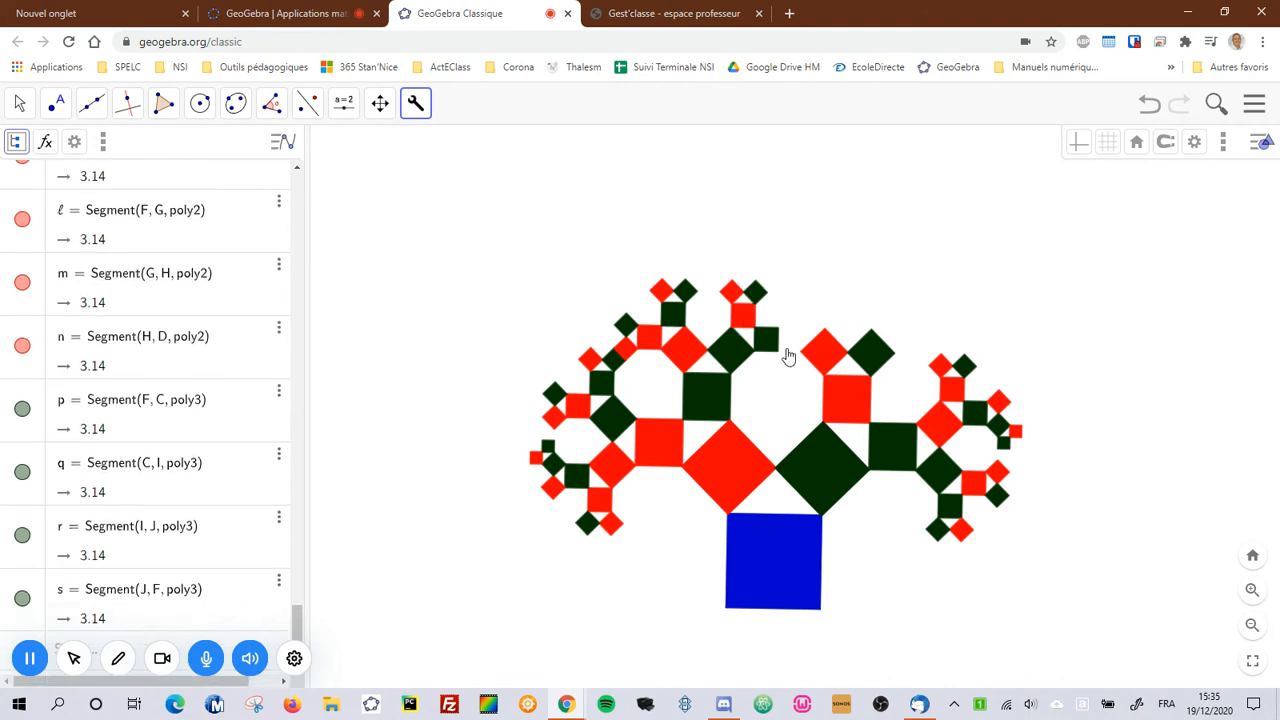
pyautogui.click(770, 347)
# Grow the right branch's inner part by applying the tool to its tilted upper squares and three of the upright squares on them
pyautogui.click(886, 357)
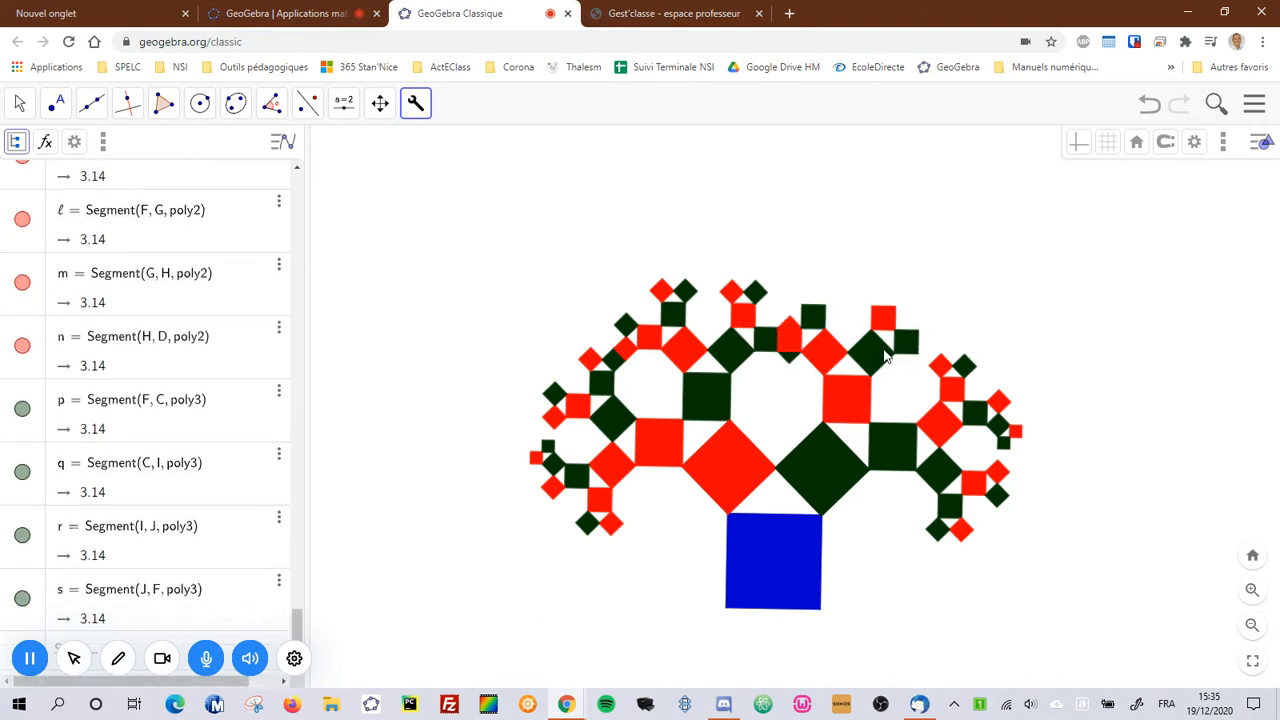
pyautogui.click(884, 327)
pyautogui.click(903, 340)
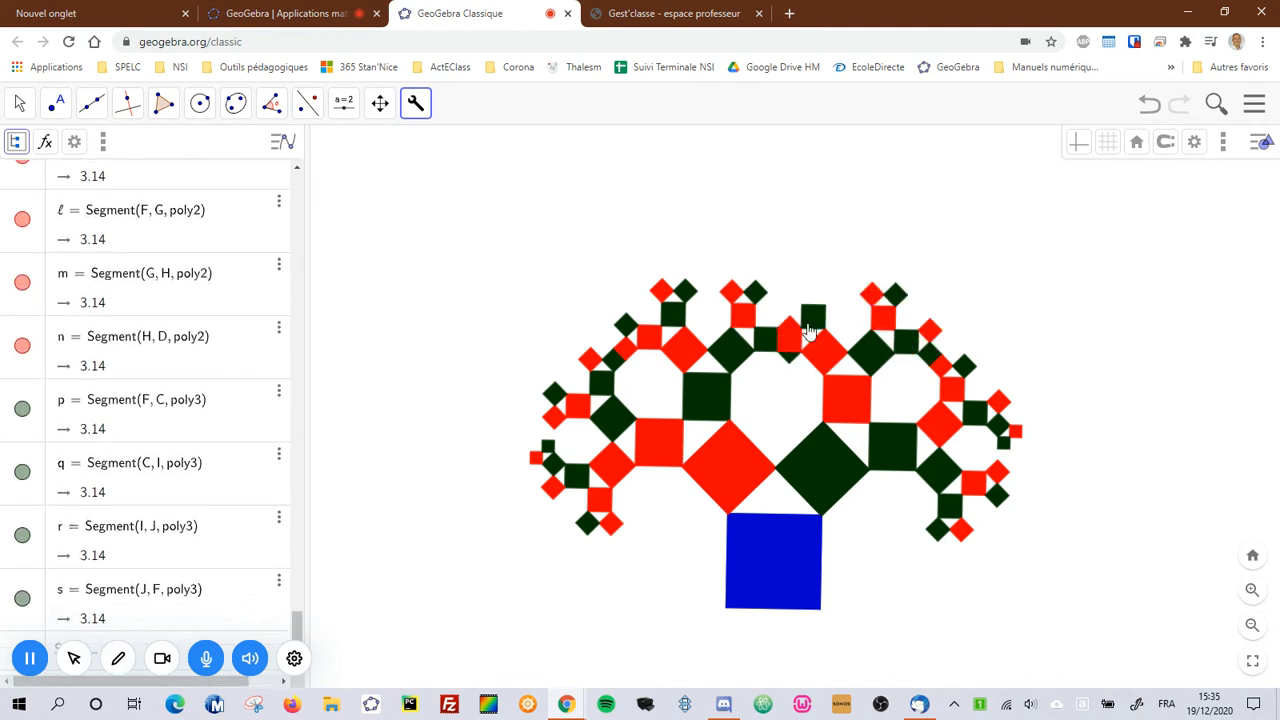
pyautogui.click(810, 322)
# Add another level of tiny squares to the outermost squares along the left branch's upper and outer edge
pyautogui.click(757, 293)
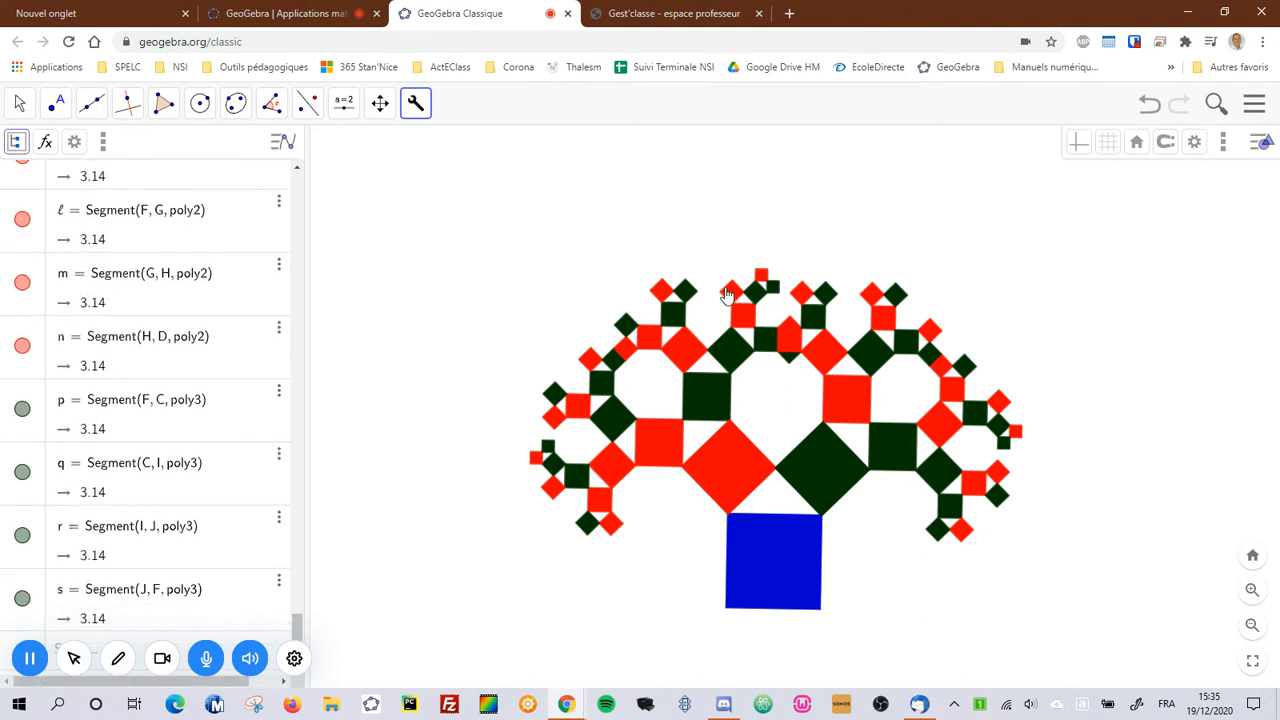
pyautogui.click(731, 292)
pyautogui.click(666, 292)
pyautogui.click(626, 322)
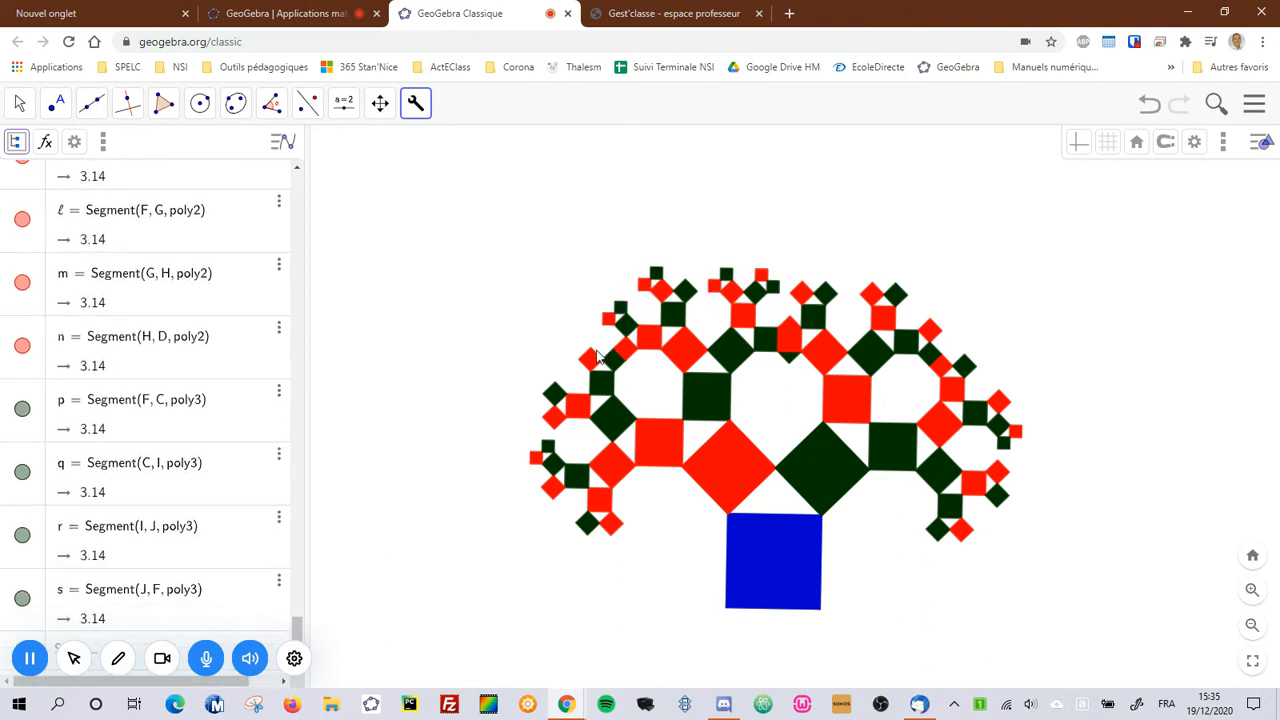
pyautogui.click(563, 377)
pyautogui.click(549, 400)
pyautogui.click(534, 460)
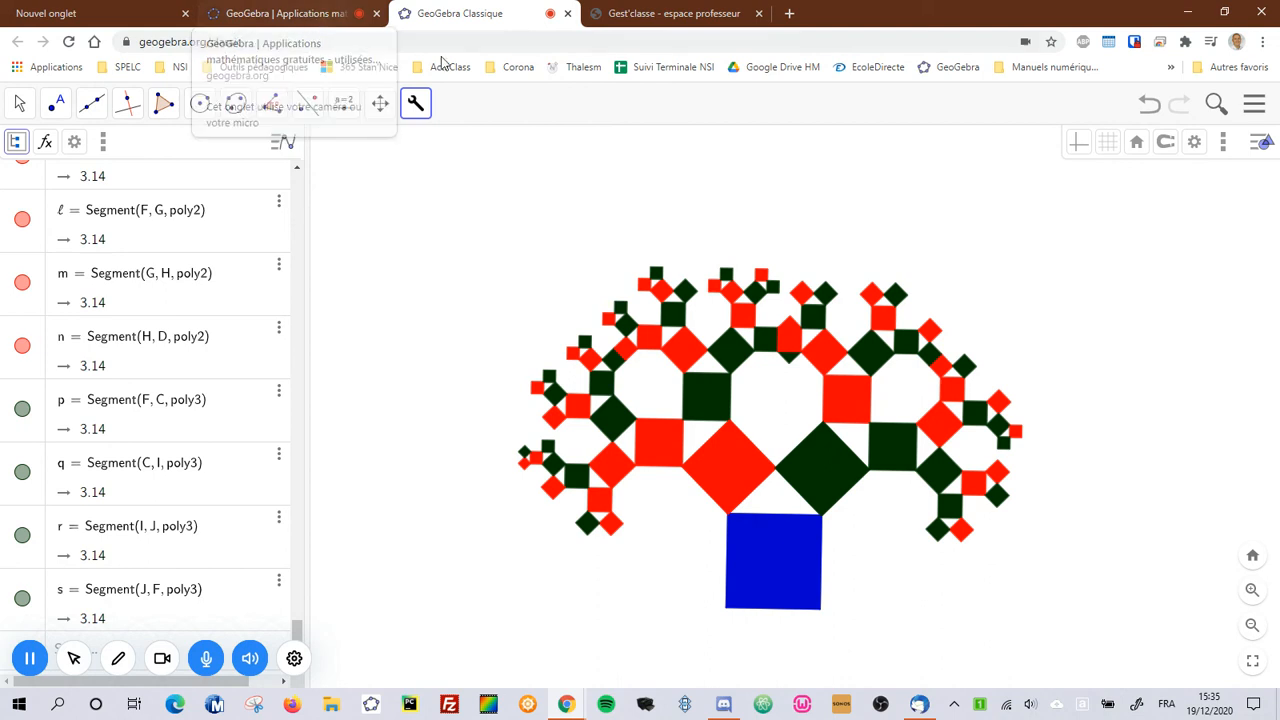
# Switch to the GeoGebra website, open Ressources and show the personal resources under Les miennes
pyautogui.click(307, 20)
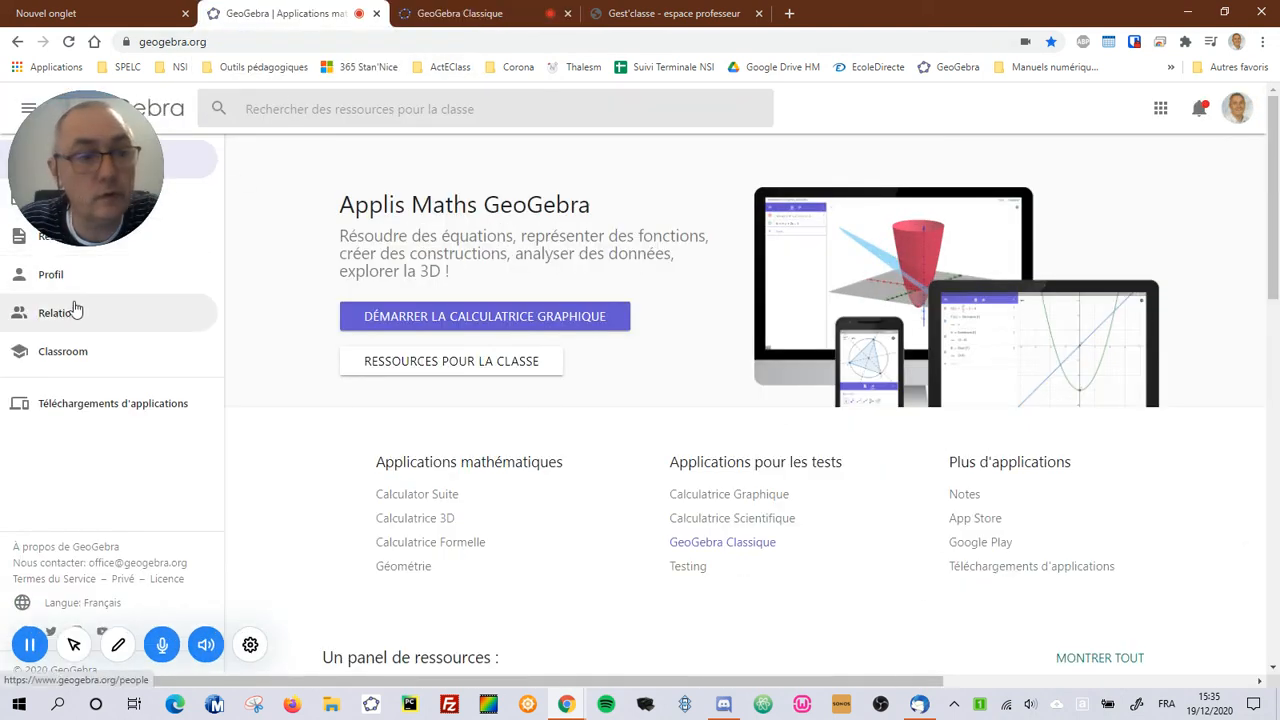
pyautogui.moveTo(29, 128)
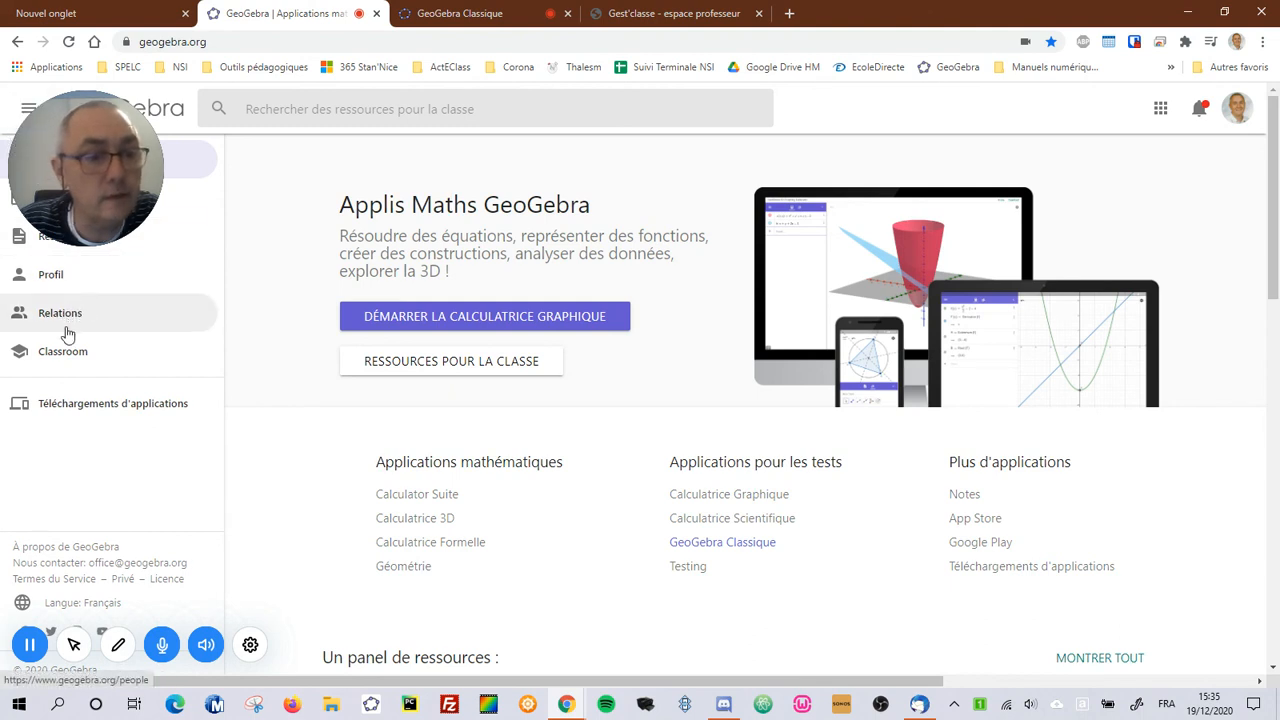
pyautogui.click(29, 122)
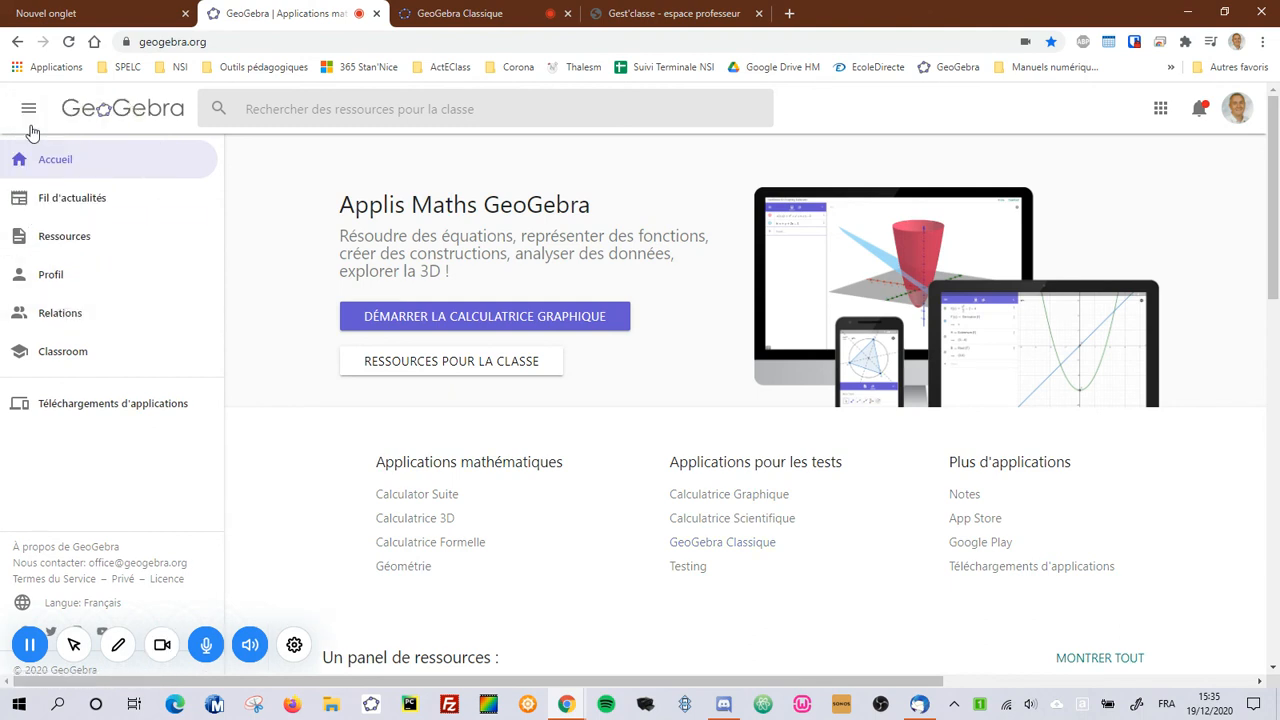
pyautogui.click(69, 250)
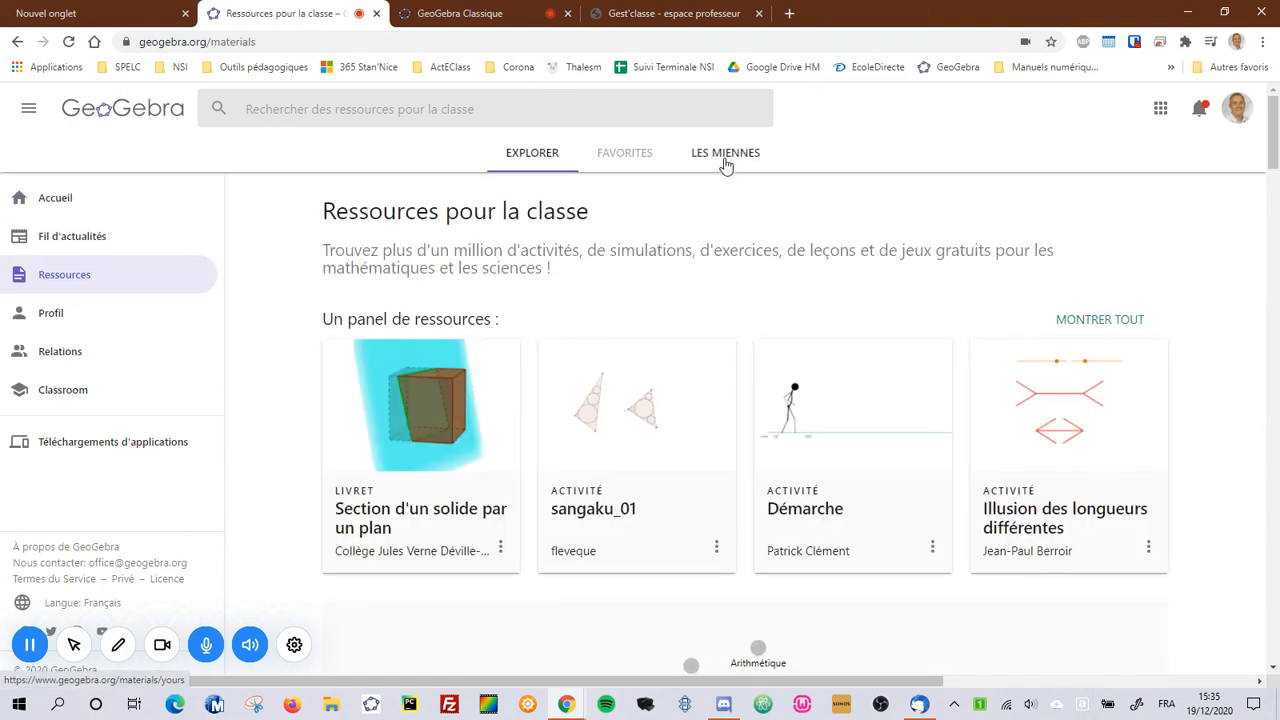
pyautogui.click(726, 160)
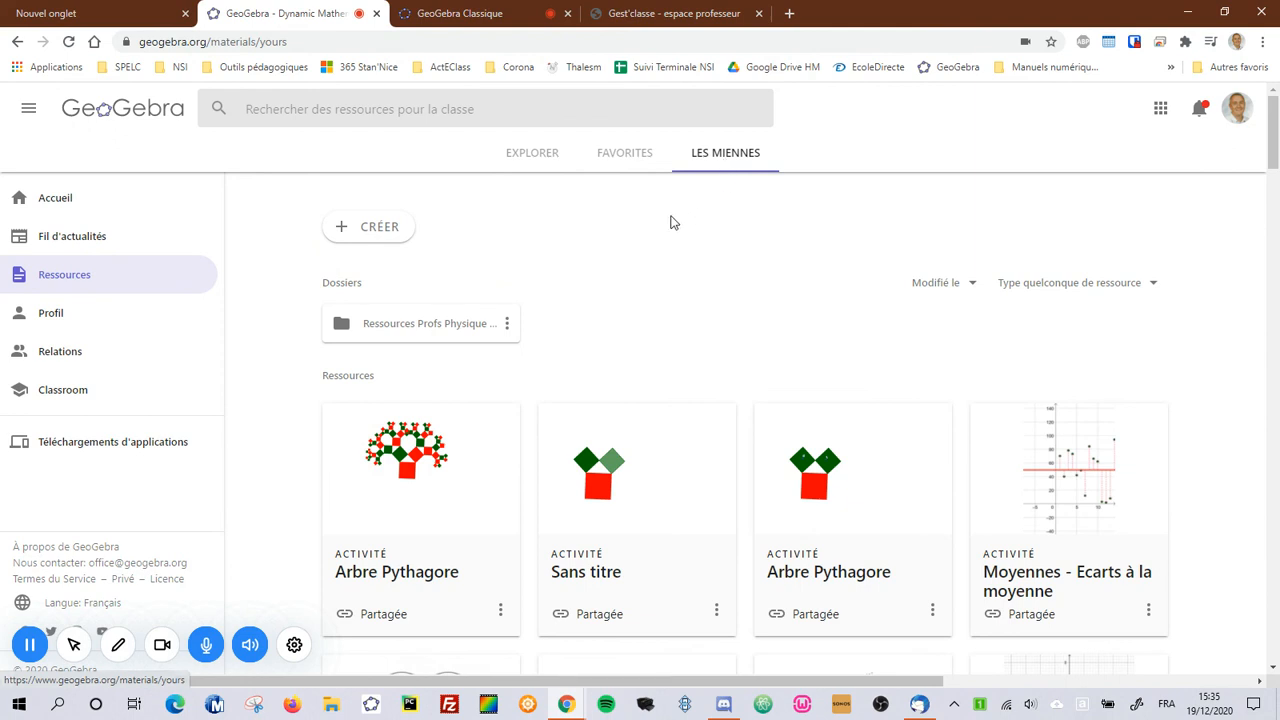
# Browse the favourite resources and the Explorer page of classroom resources
pyautogui.click(625, 160)
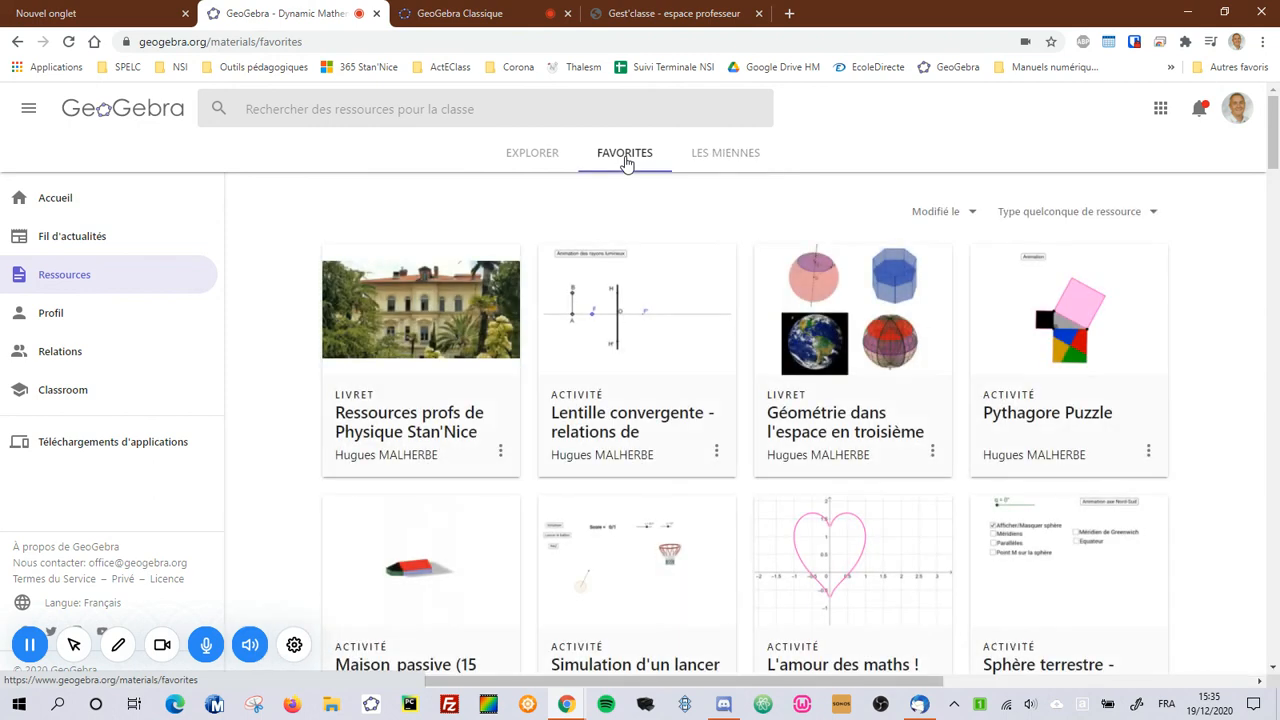
pyautogui.scroll(-1, 887, 386)
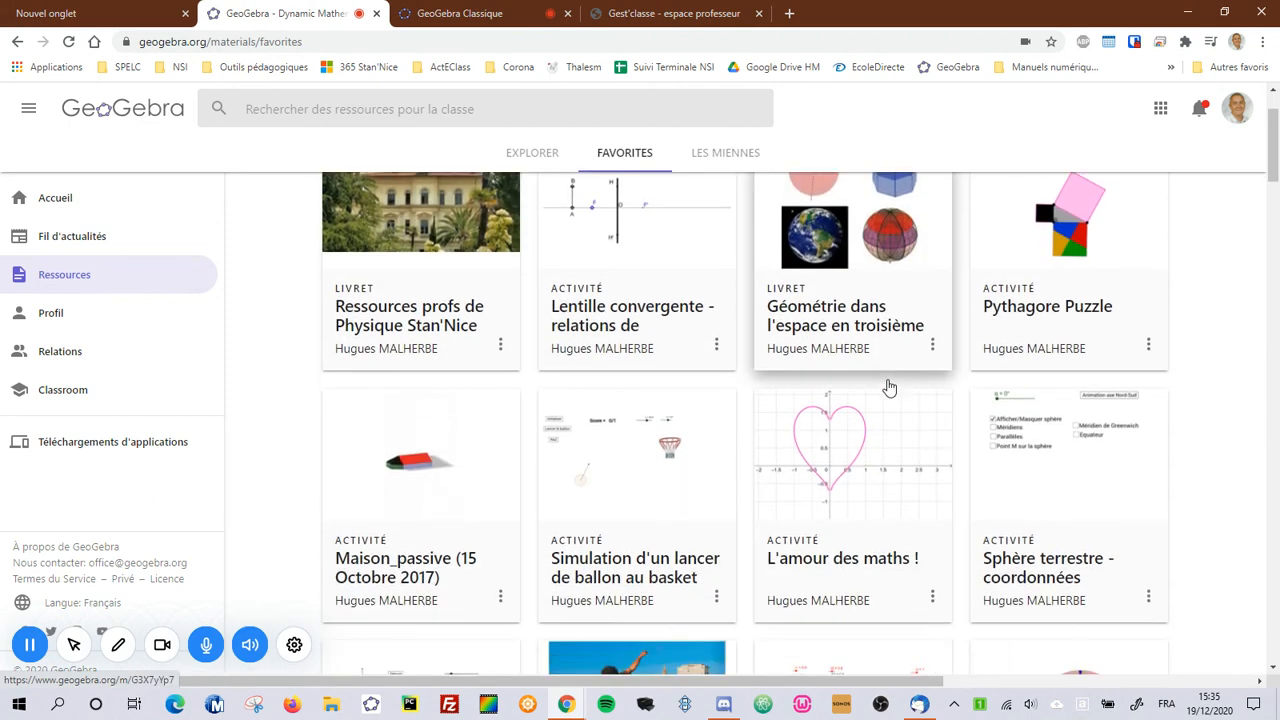
pyautogui.scroll(1, 888, 386)
pyautogui.scroll(-2, 888, 386)
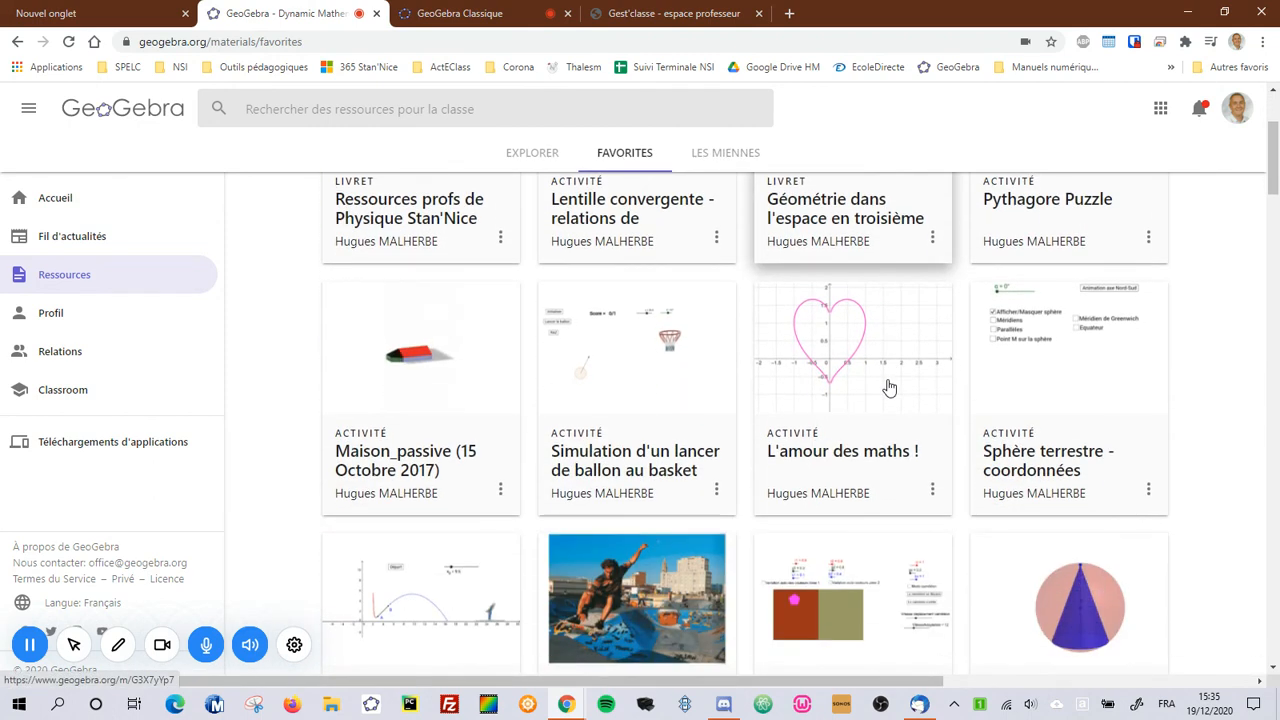
pyautogui.scroll(3, 888, 386)
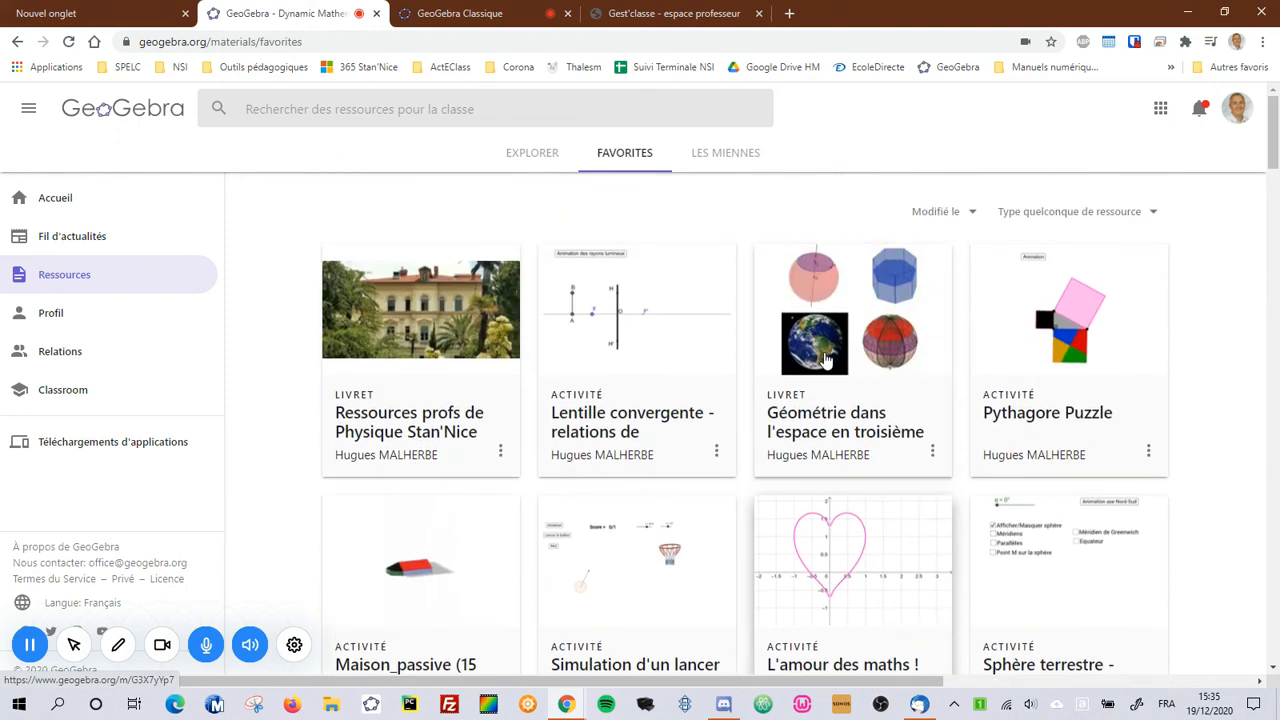
pyautogui.click(545, 163)
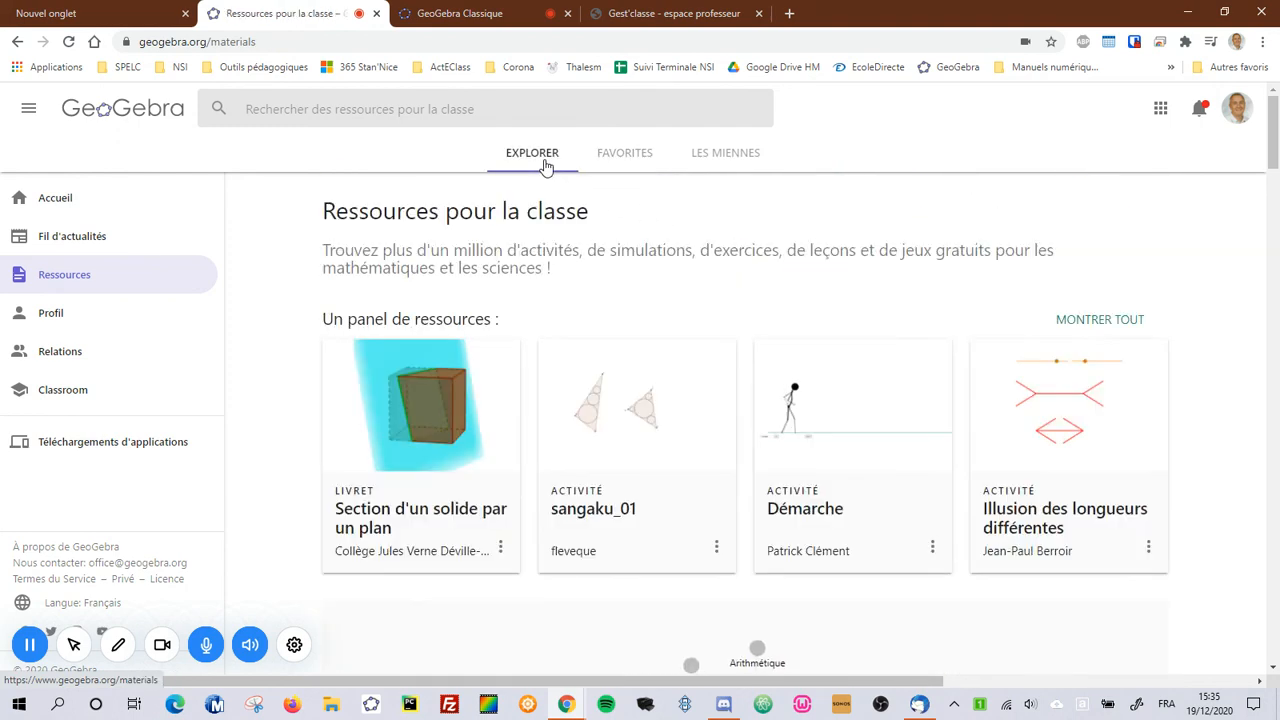
pyautogui.scroll(-2, 776, 331)
pyautogui.scroll(2, 776, 331)
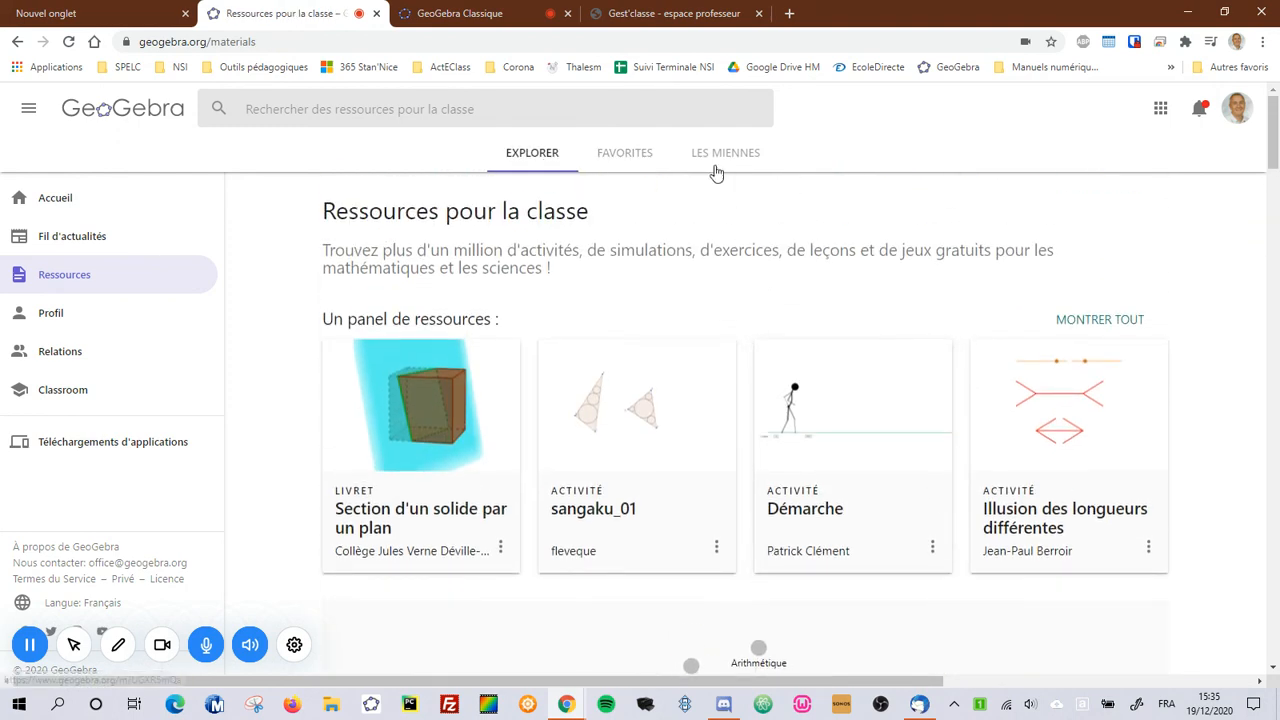
# Return to the personal resources and open the activity "coeur"
pyautogui.click(716, 168)
pyautogui.scroll(-4, 723, 283)
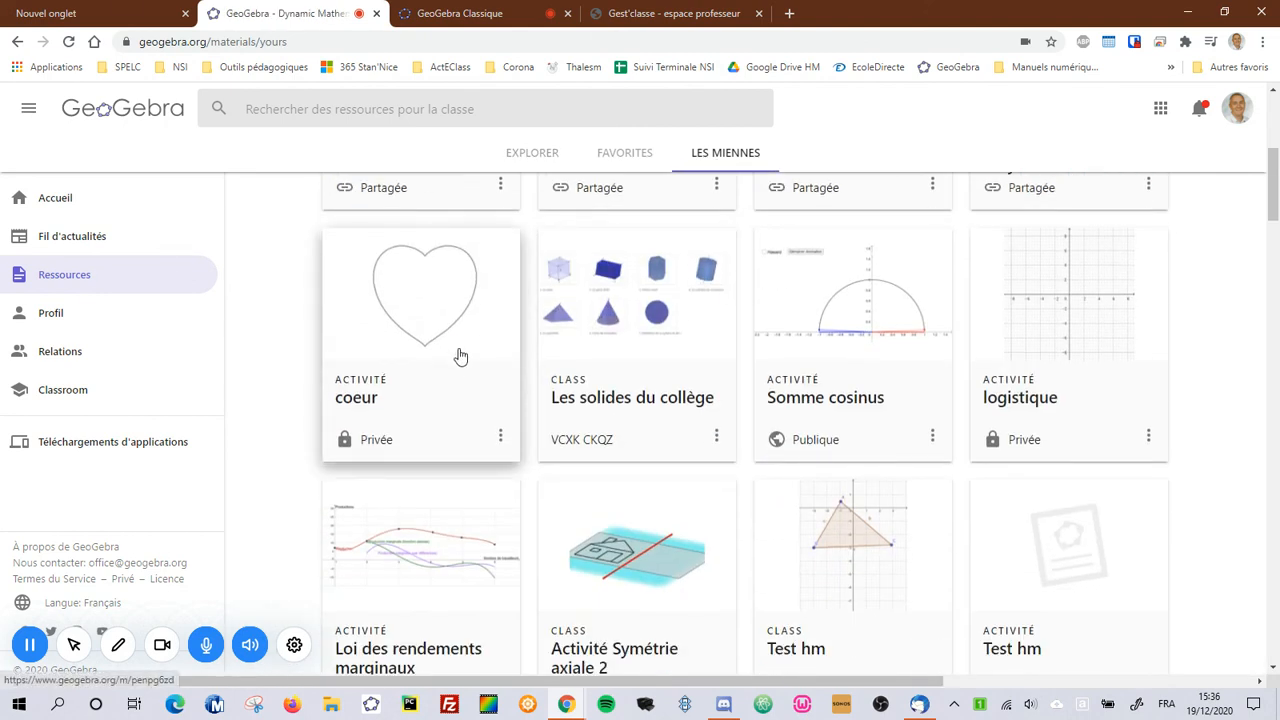
pyautogui.click(477, 372)
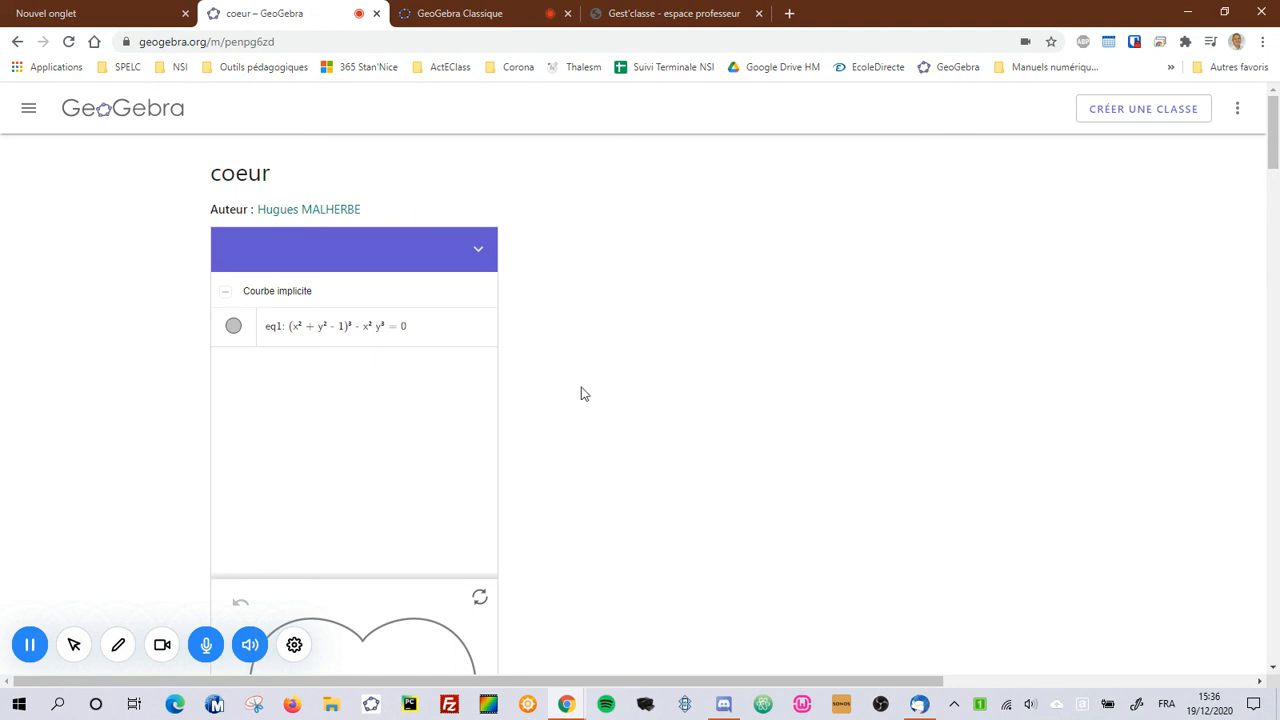
# Enlarge the coeur activity page and examine its implicit equation and the heart curve
pyautogui.hotkey('ctrl', '+')
pyautogui.hotkey('ctrl', '+')
pyautogui.hotkey('ctrl', '+')
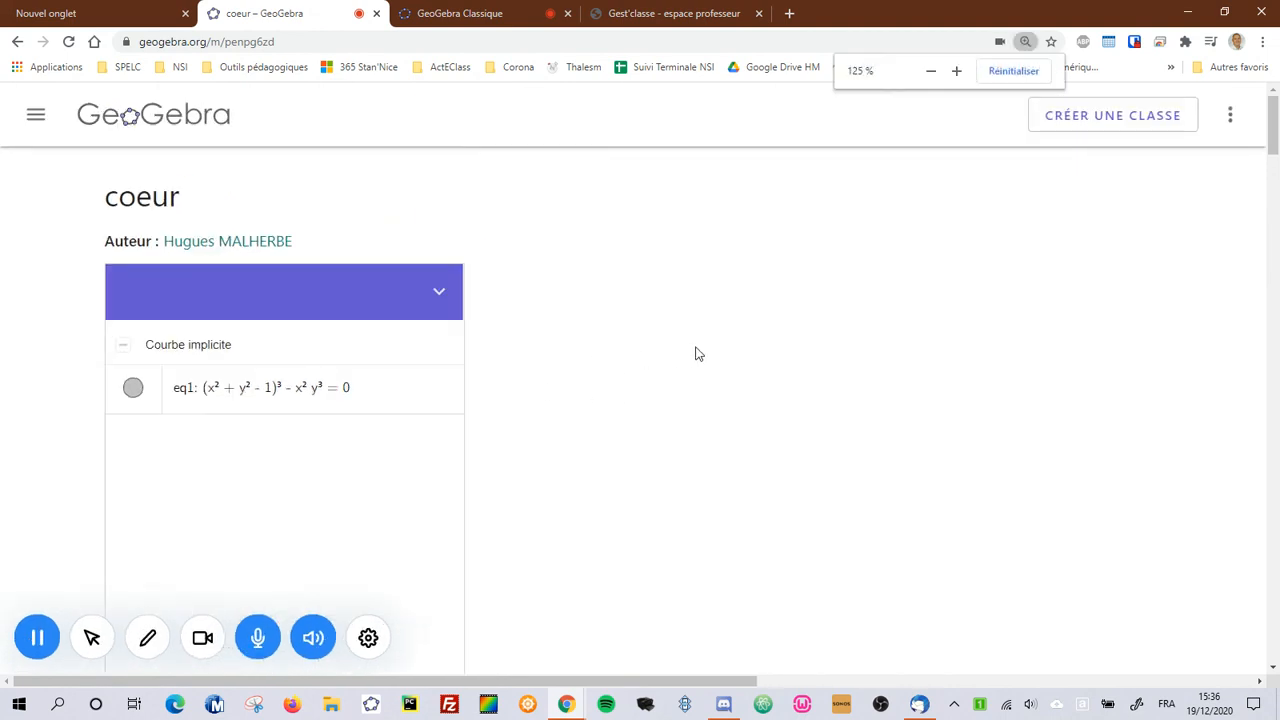
pyautogui.scroll(-5, 698, 354)
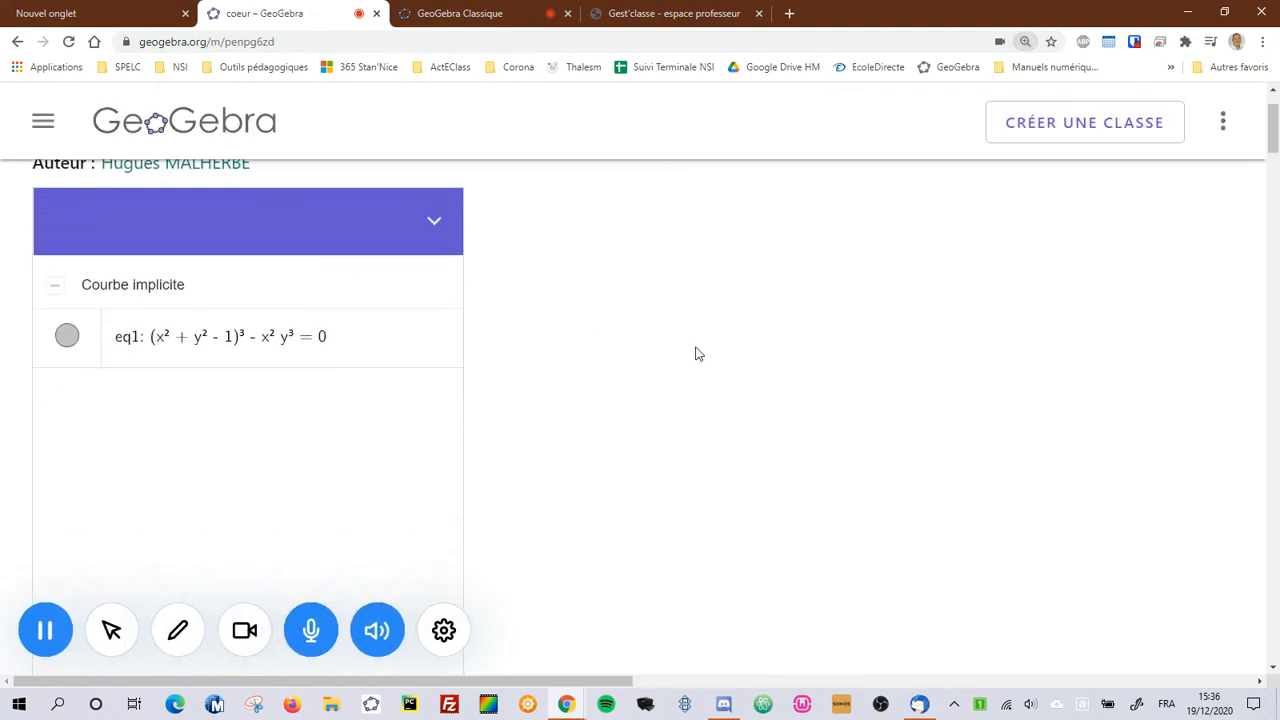
pyautogui.scroll(3, 698, 354)
pyautogui.scroll(-6, 694, 397)
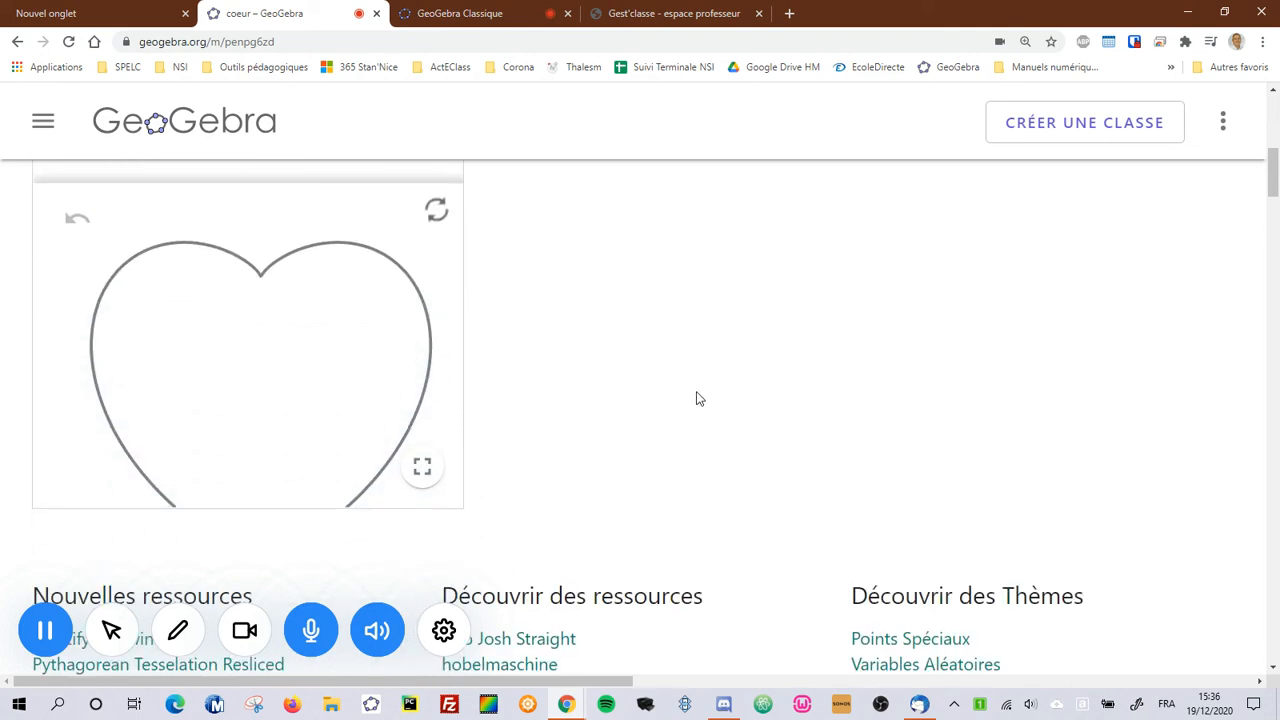